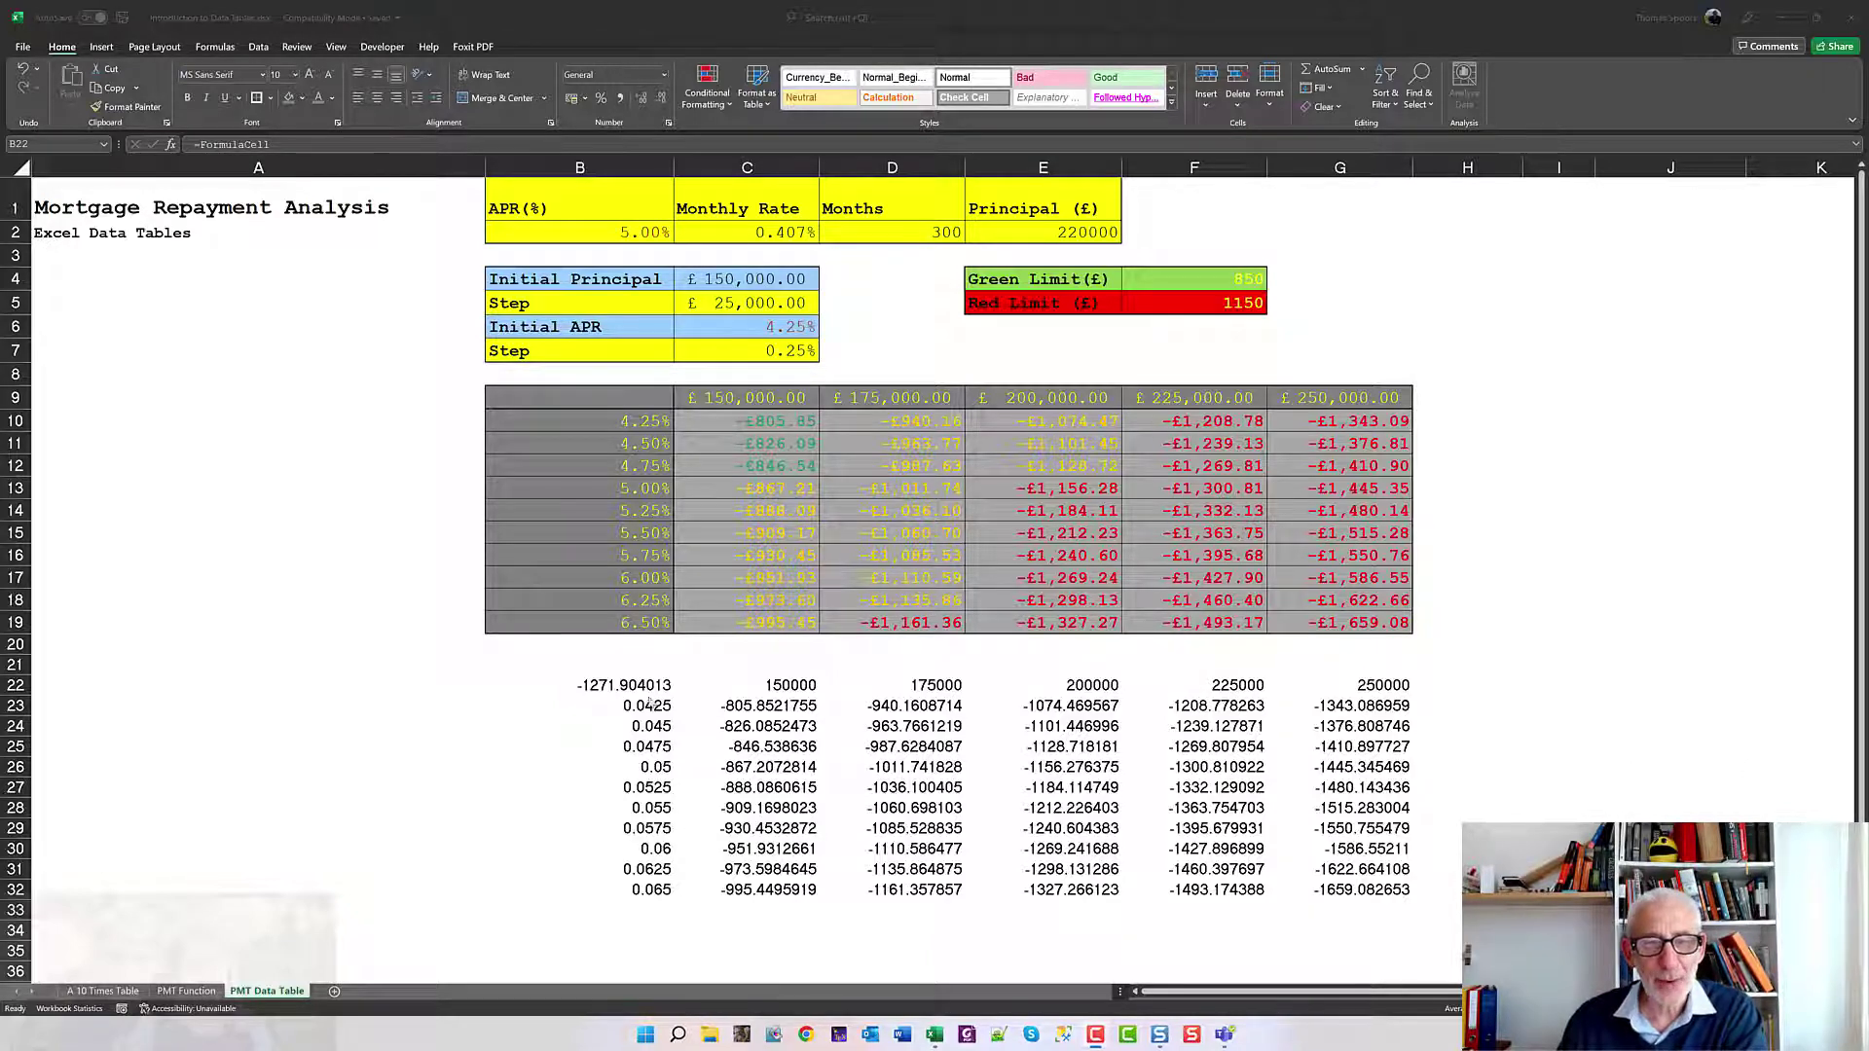
Click into the lower table at B22 and select its full range, B22:G32.
{"action": "left_click", "coordinate": [590, 688]}
{"action": "key", "text": "ctrl+a"}
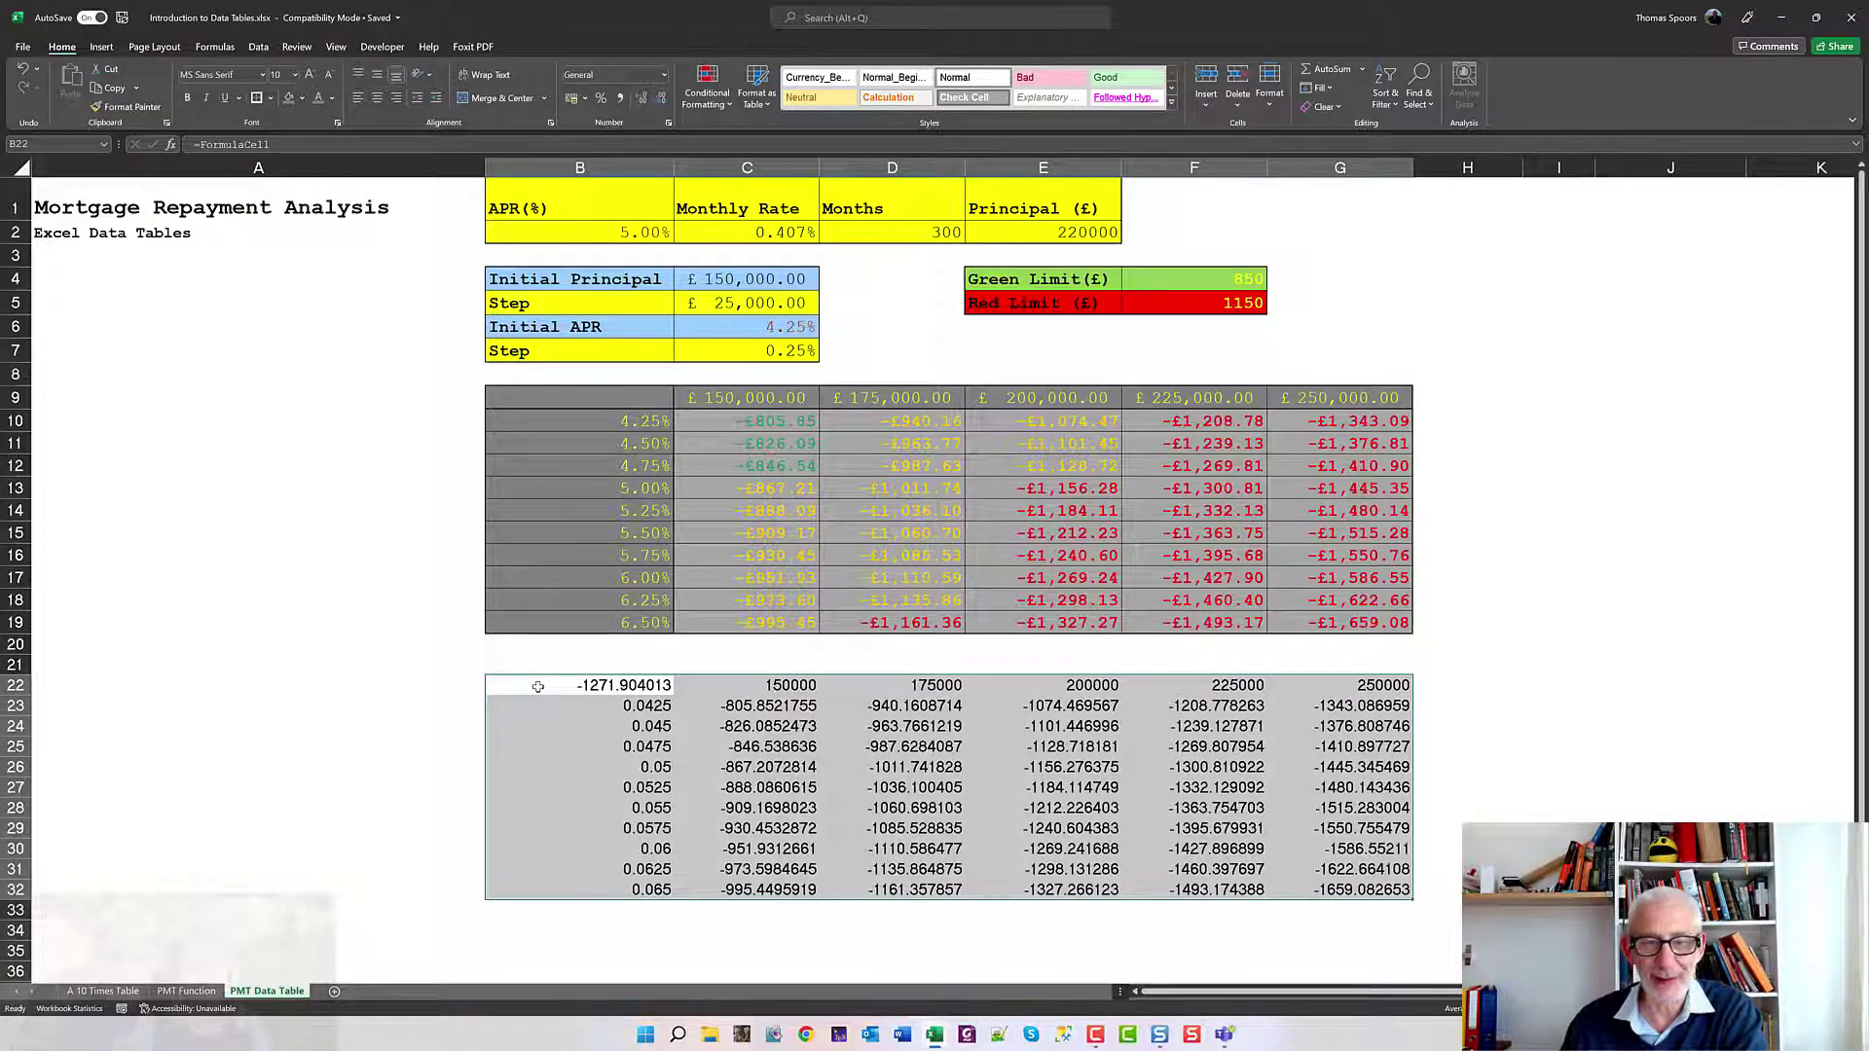
Set the second table's font to Courier New, size 11.
{"action": "left_click", "coordinate": [261, 76]}
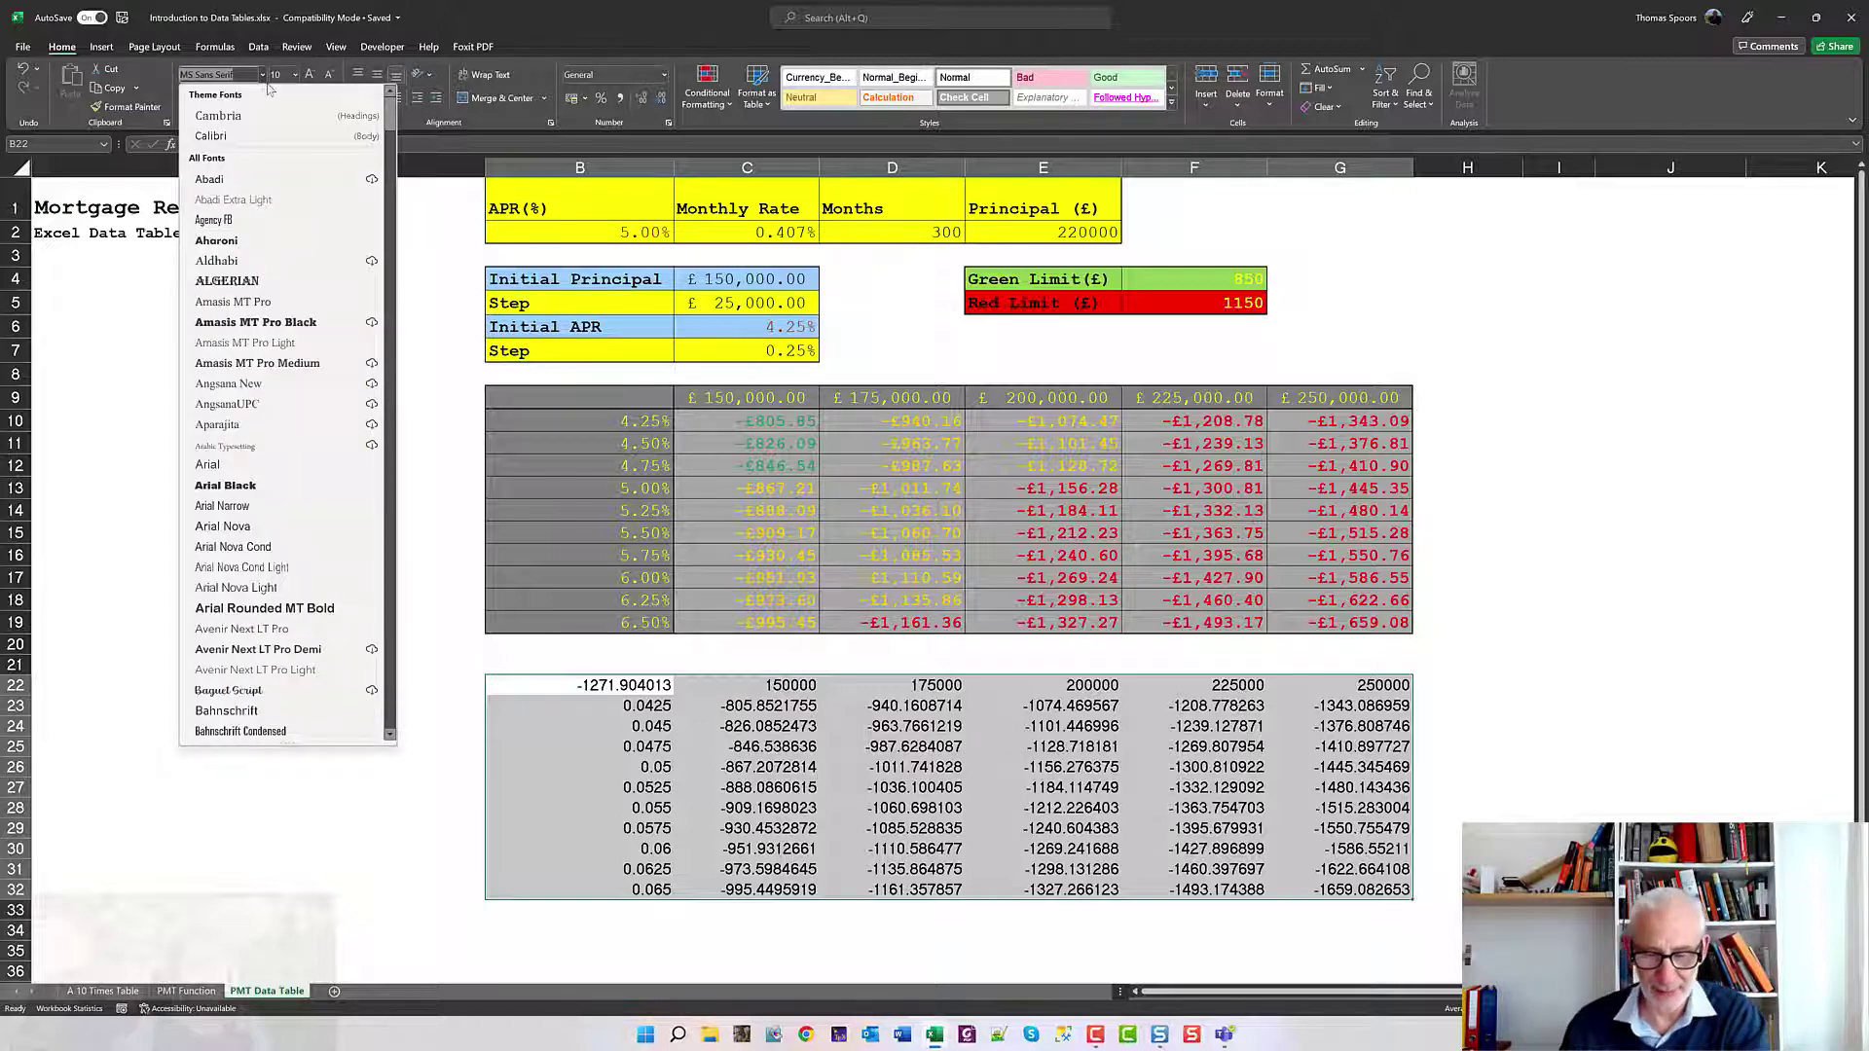
{"action": "type", "text": "Courier New"}
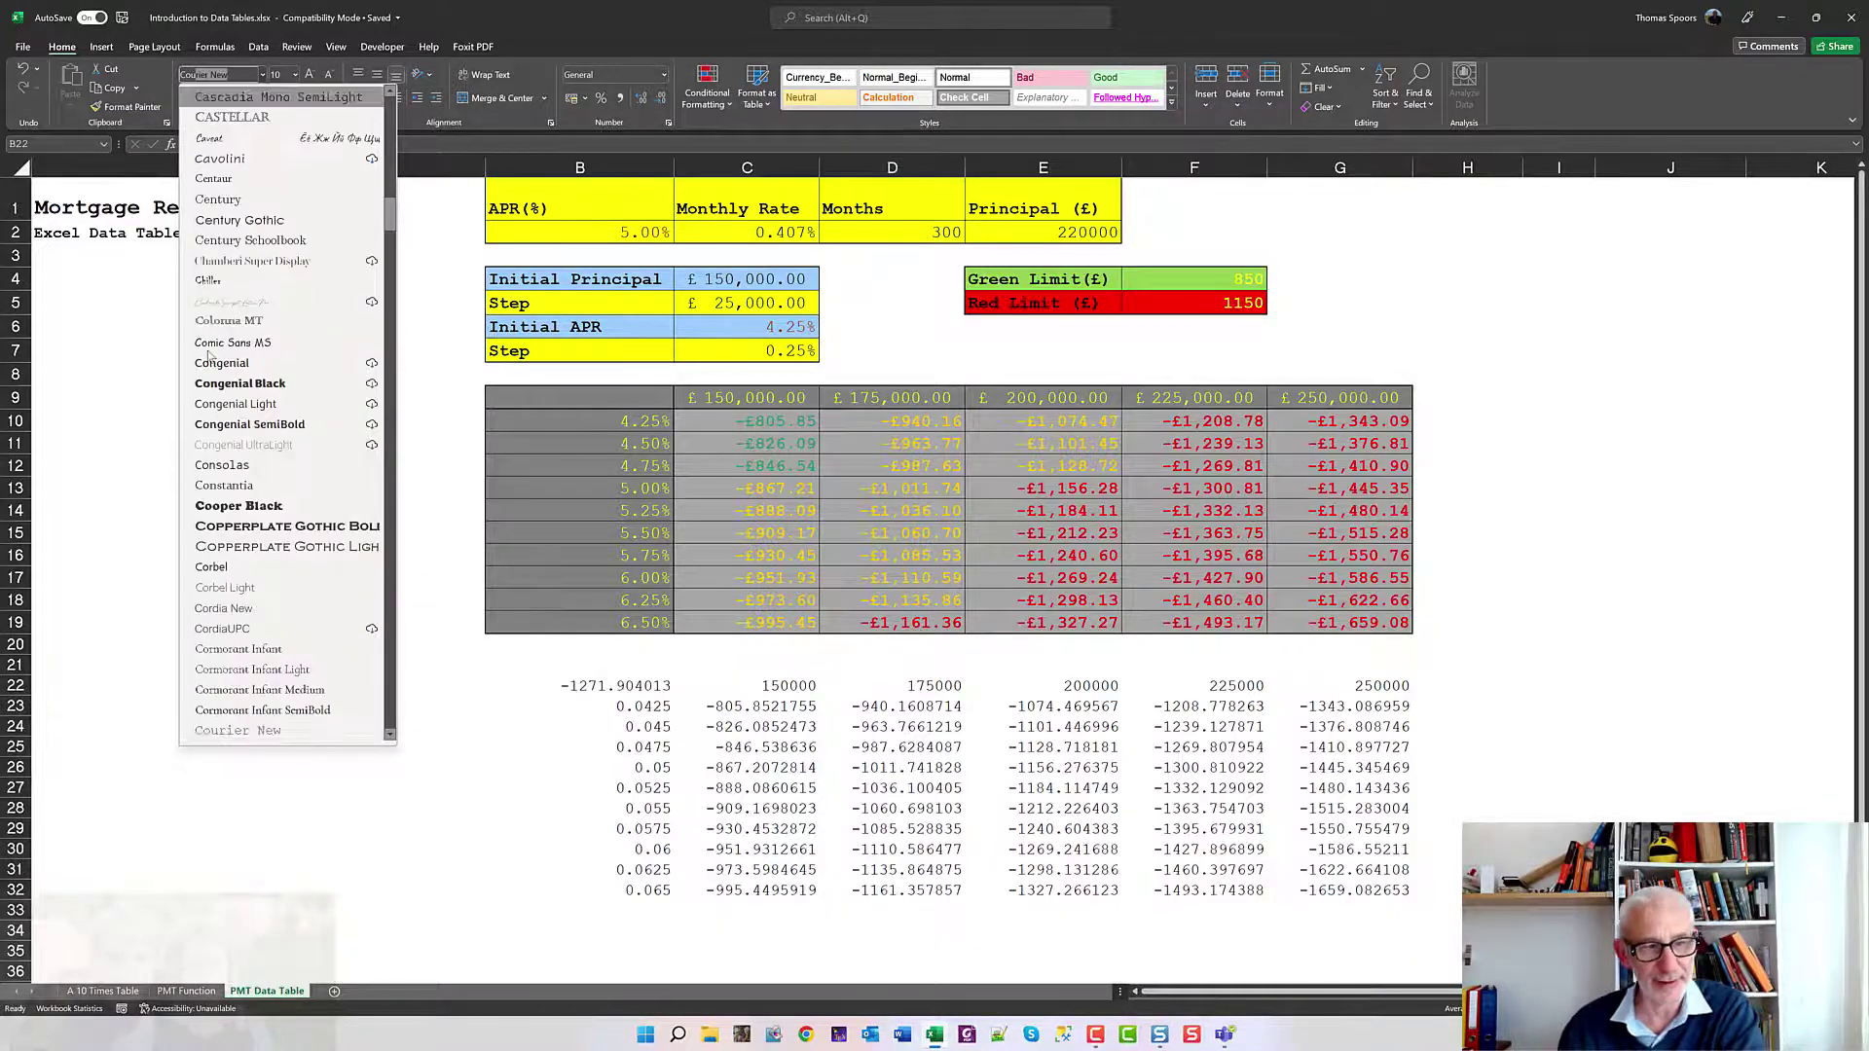
{"action": "key", "text": "Return"}
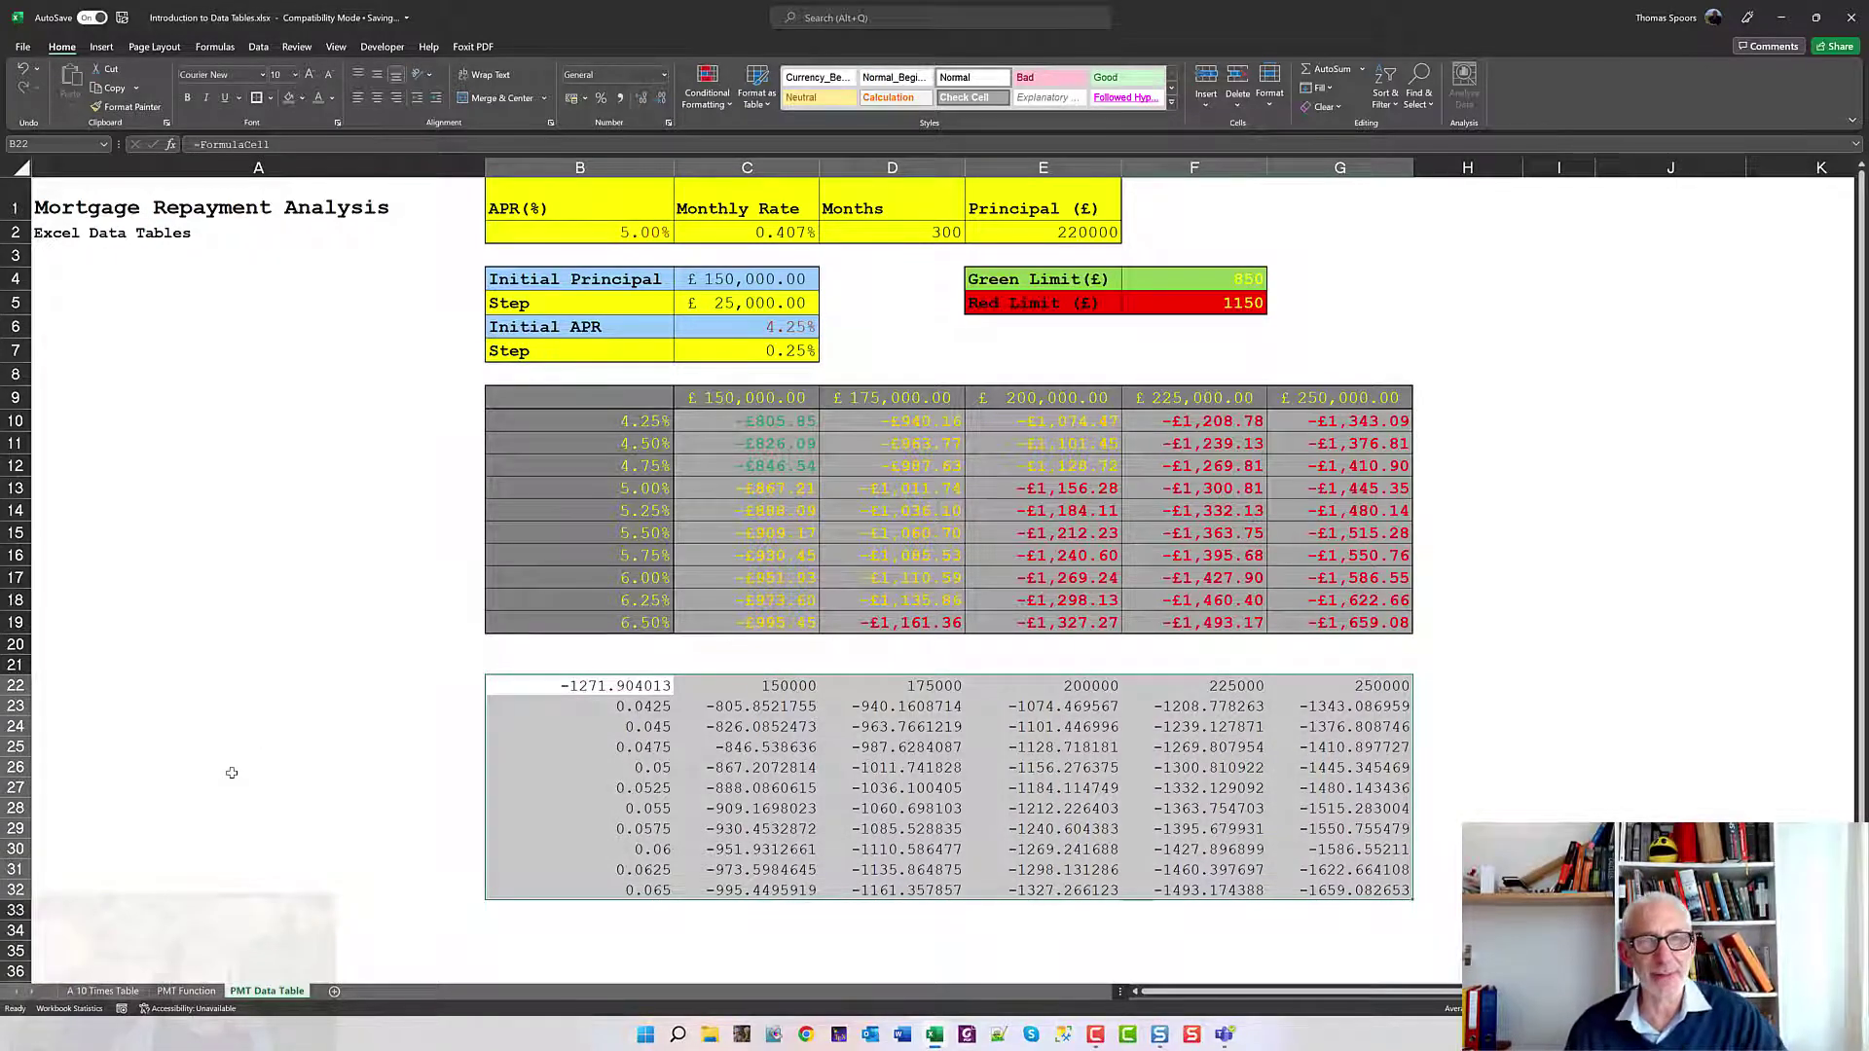
{"action": "left_click", "coordinate": [295, 75]}
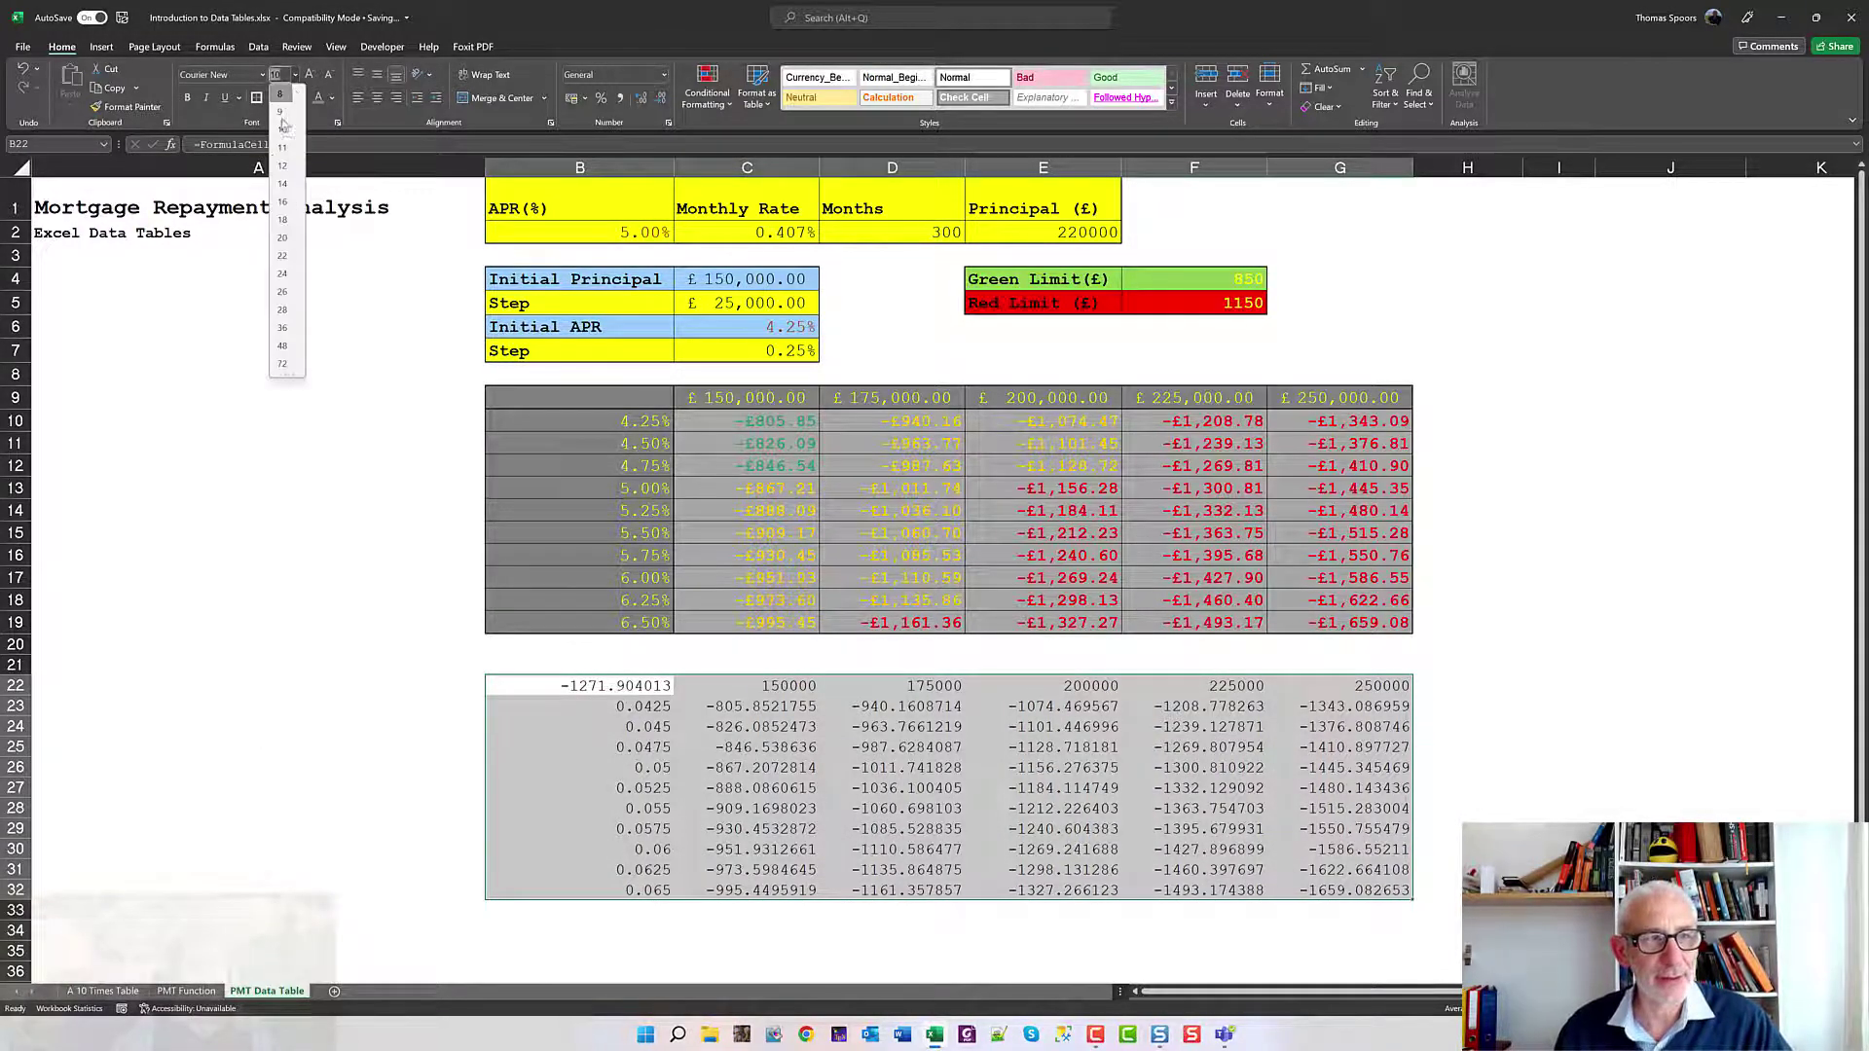
{"action": "left_click", "coordinate": [282, 147]}
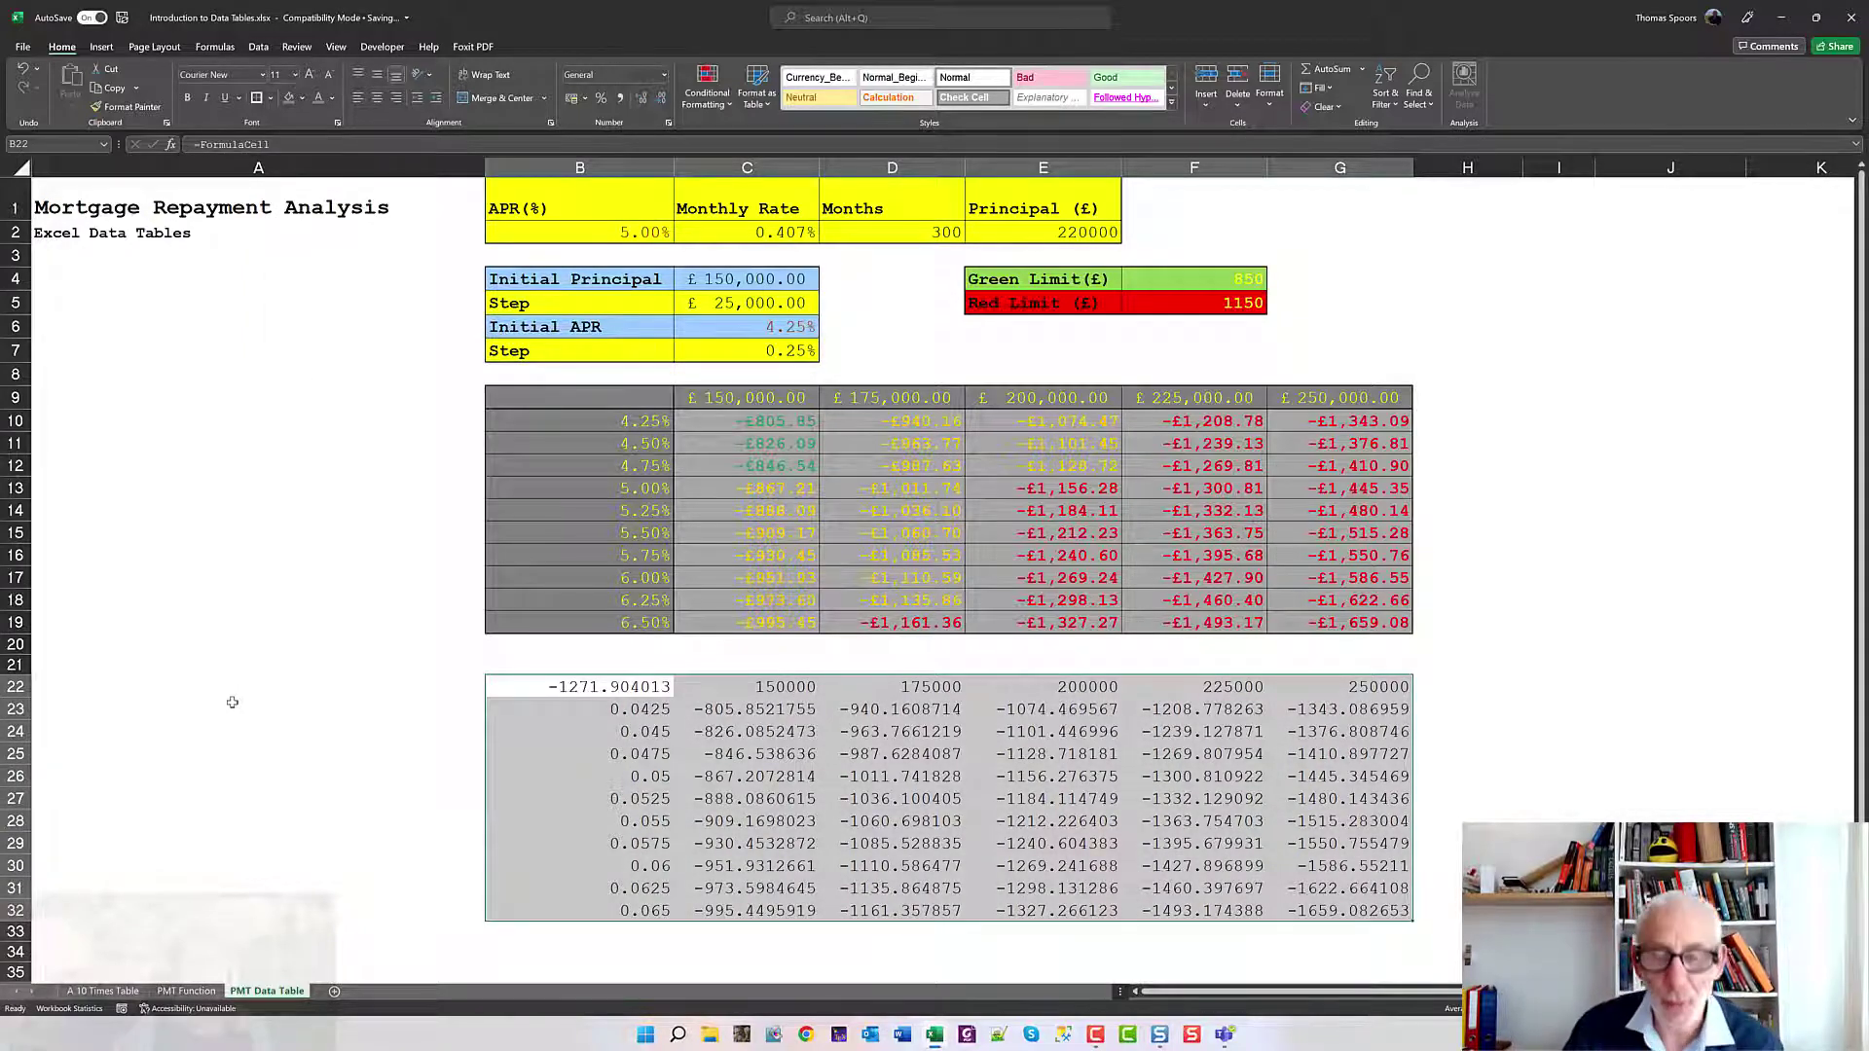
Fill header row B22:G22, rate column B22:B32 and payments C23:G32 with increasingly darker greys.
{"action": "left_click_drag", "start_coordinate": [551, 690], "coordinate": [1318, 689]}
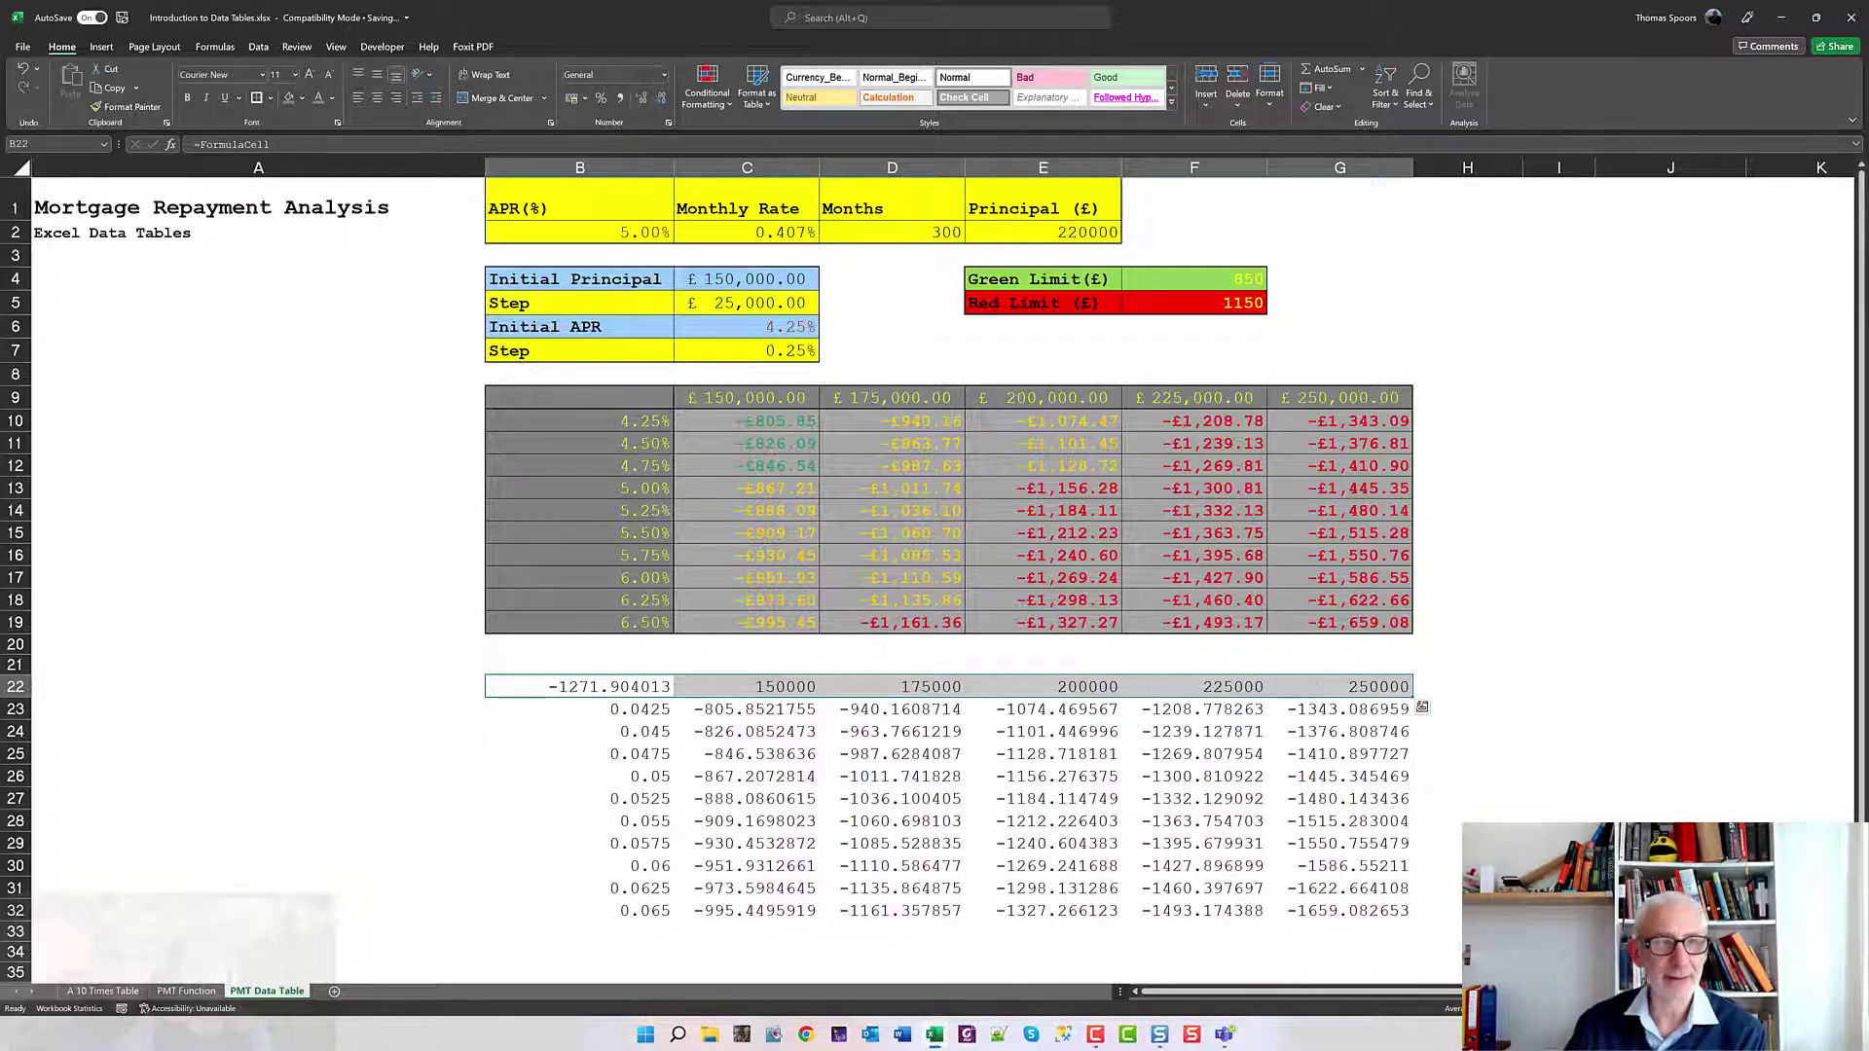
{"action": "left_click", "coordinate": [289, 101]}
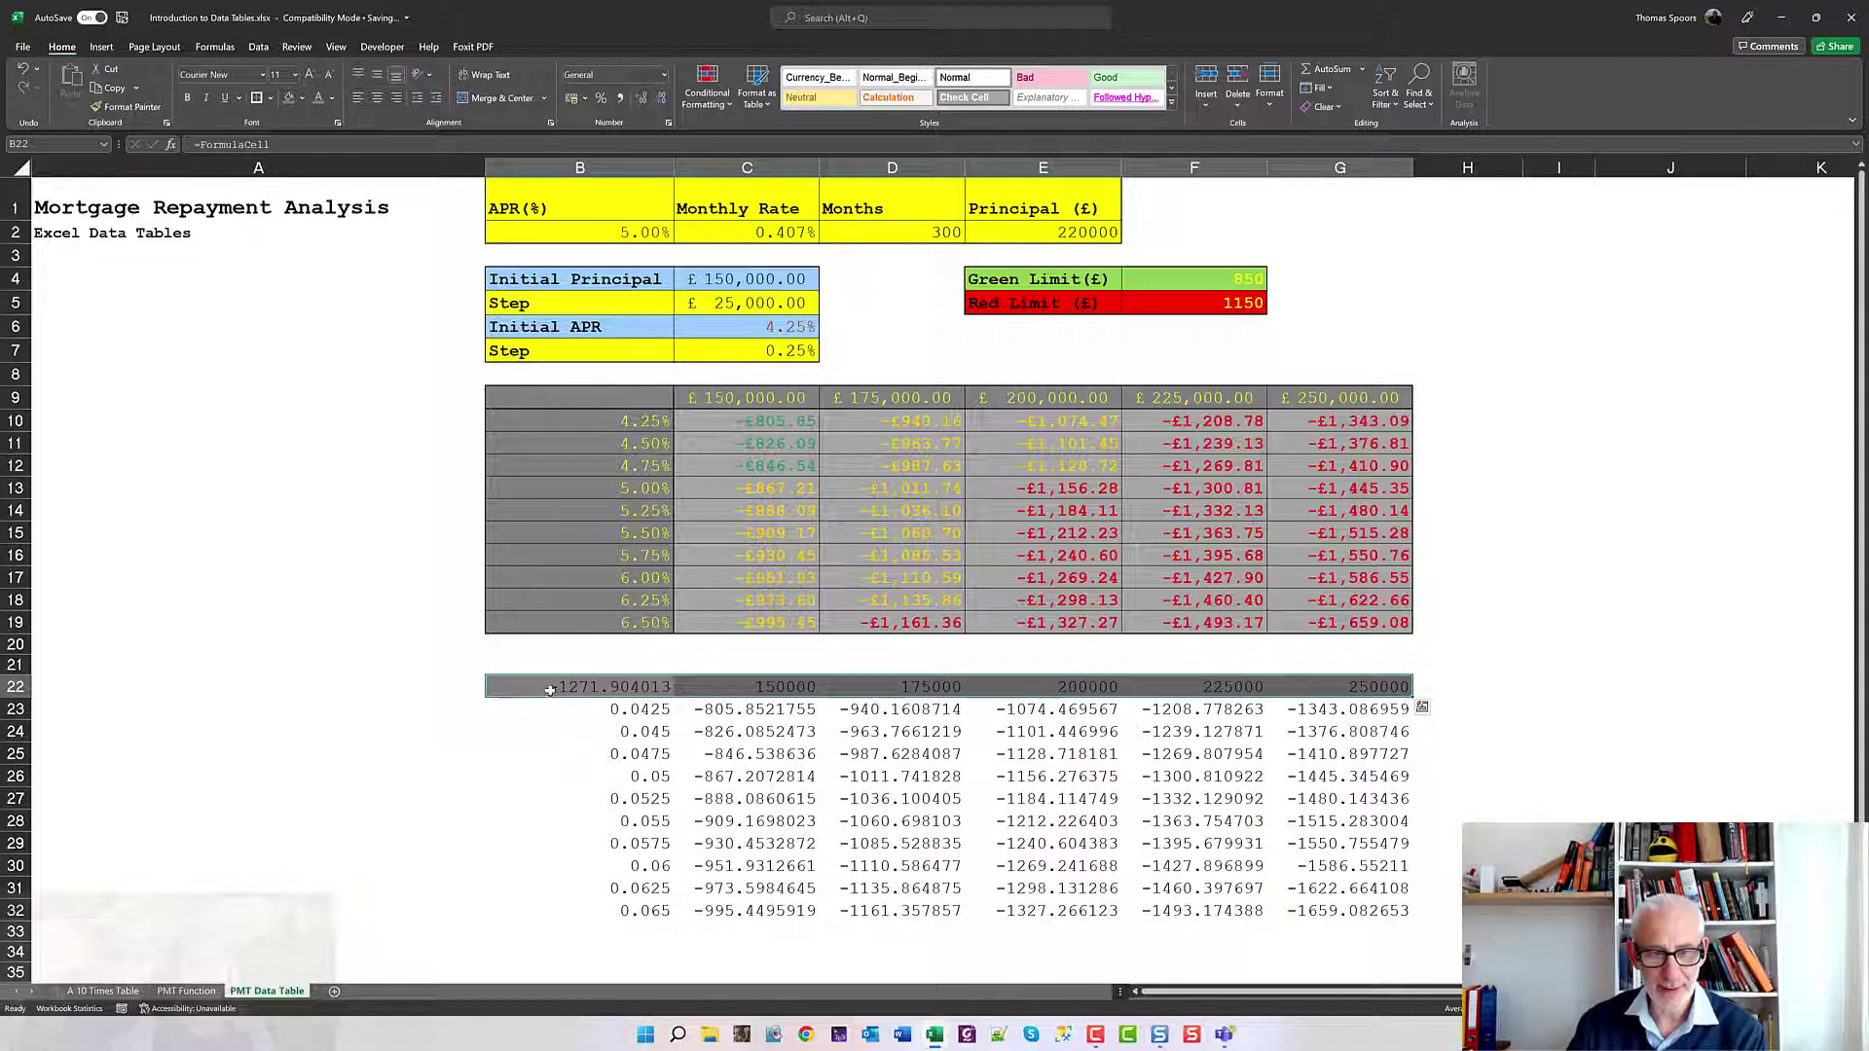
{"action": "left_click_drag", "start_coordinate": [550, 690], "coordinate": [581, 910]}
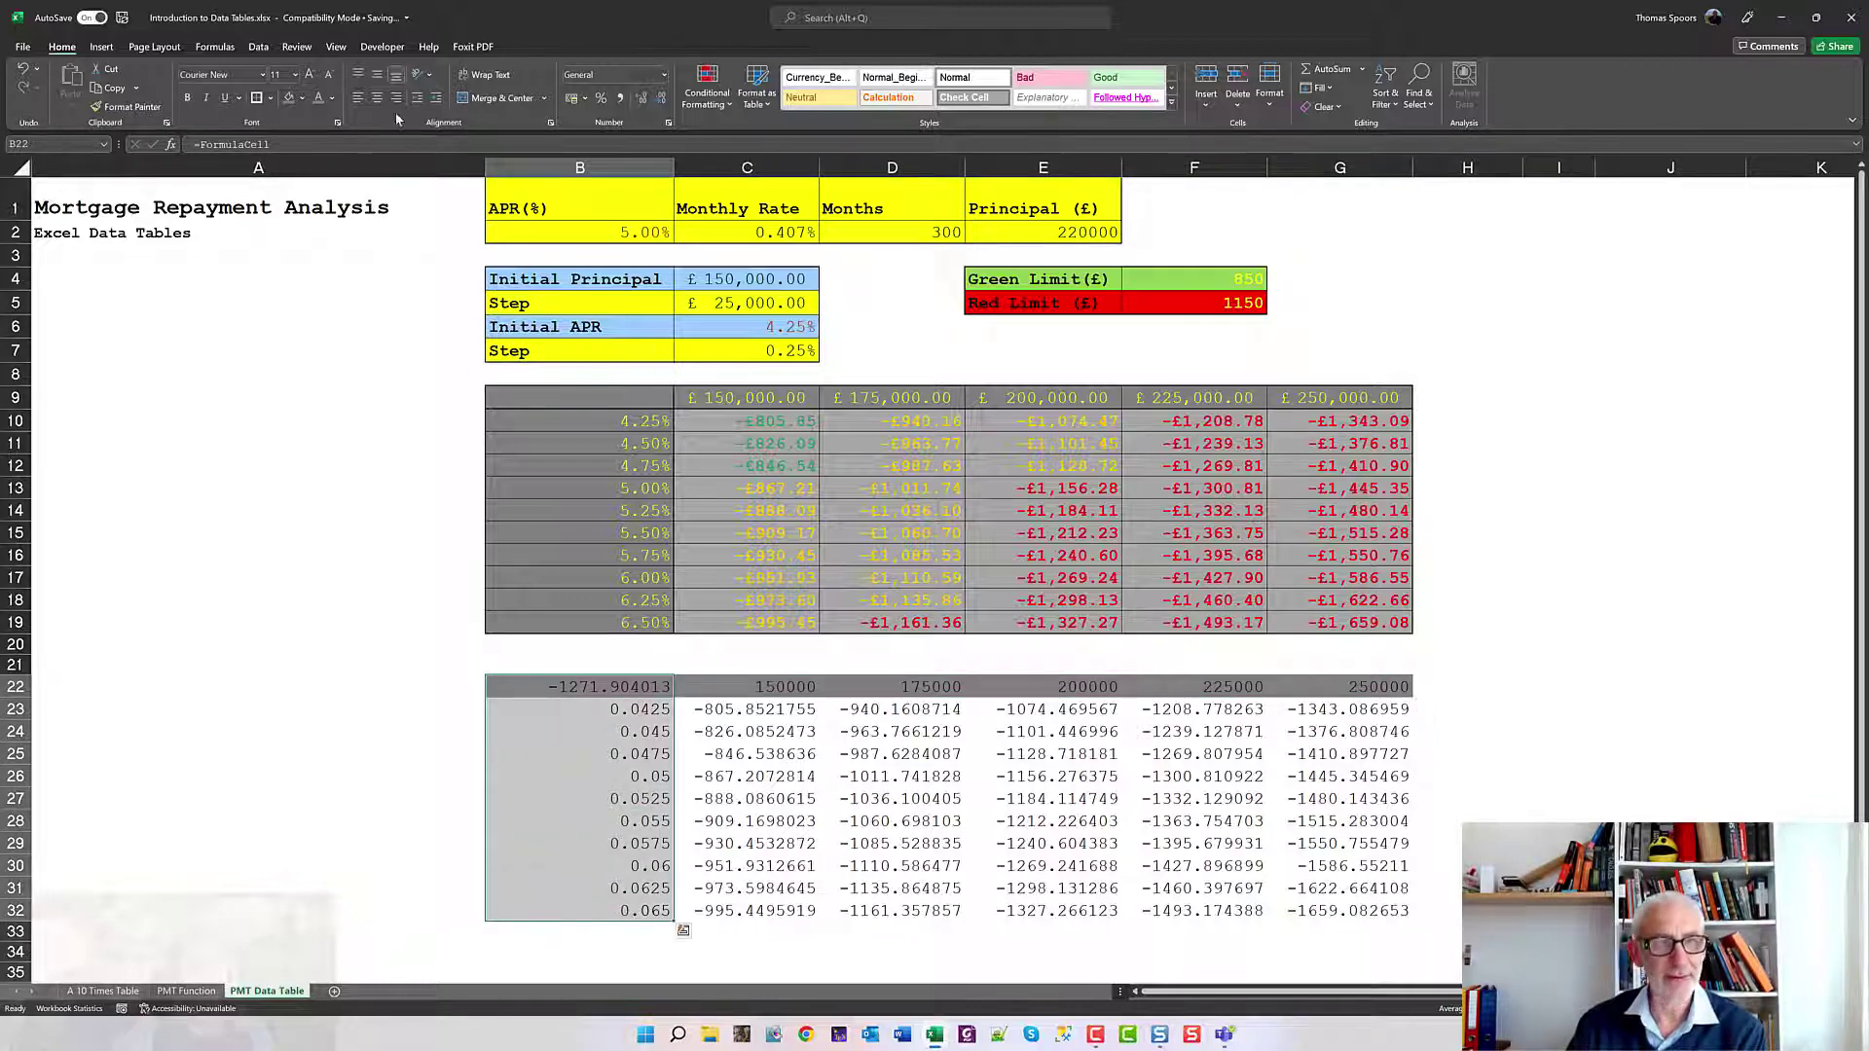
{"action": "left_click", "coordinate": [288, 98]}
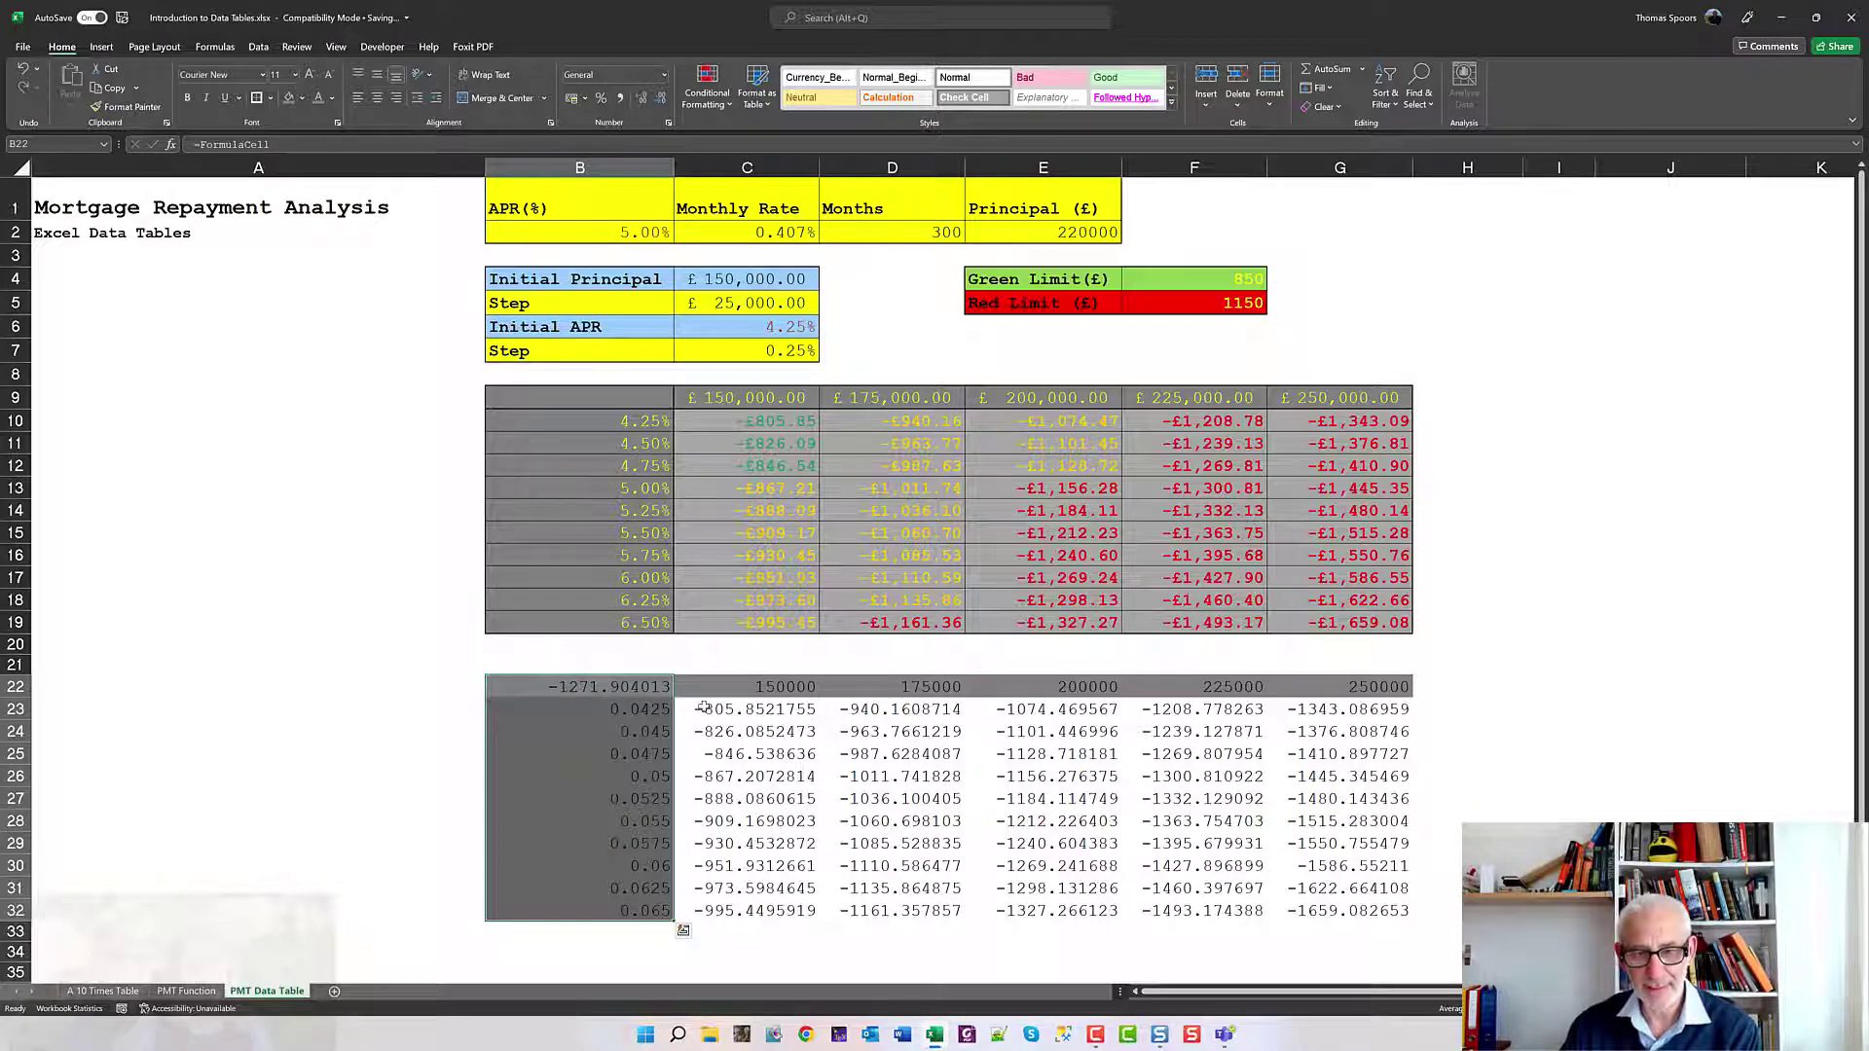
{"action": "left_click_drag", "start_coordinate": [703, 707], "coordinate": [1402, 910]}
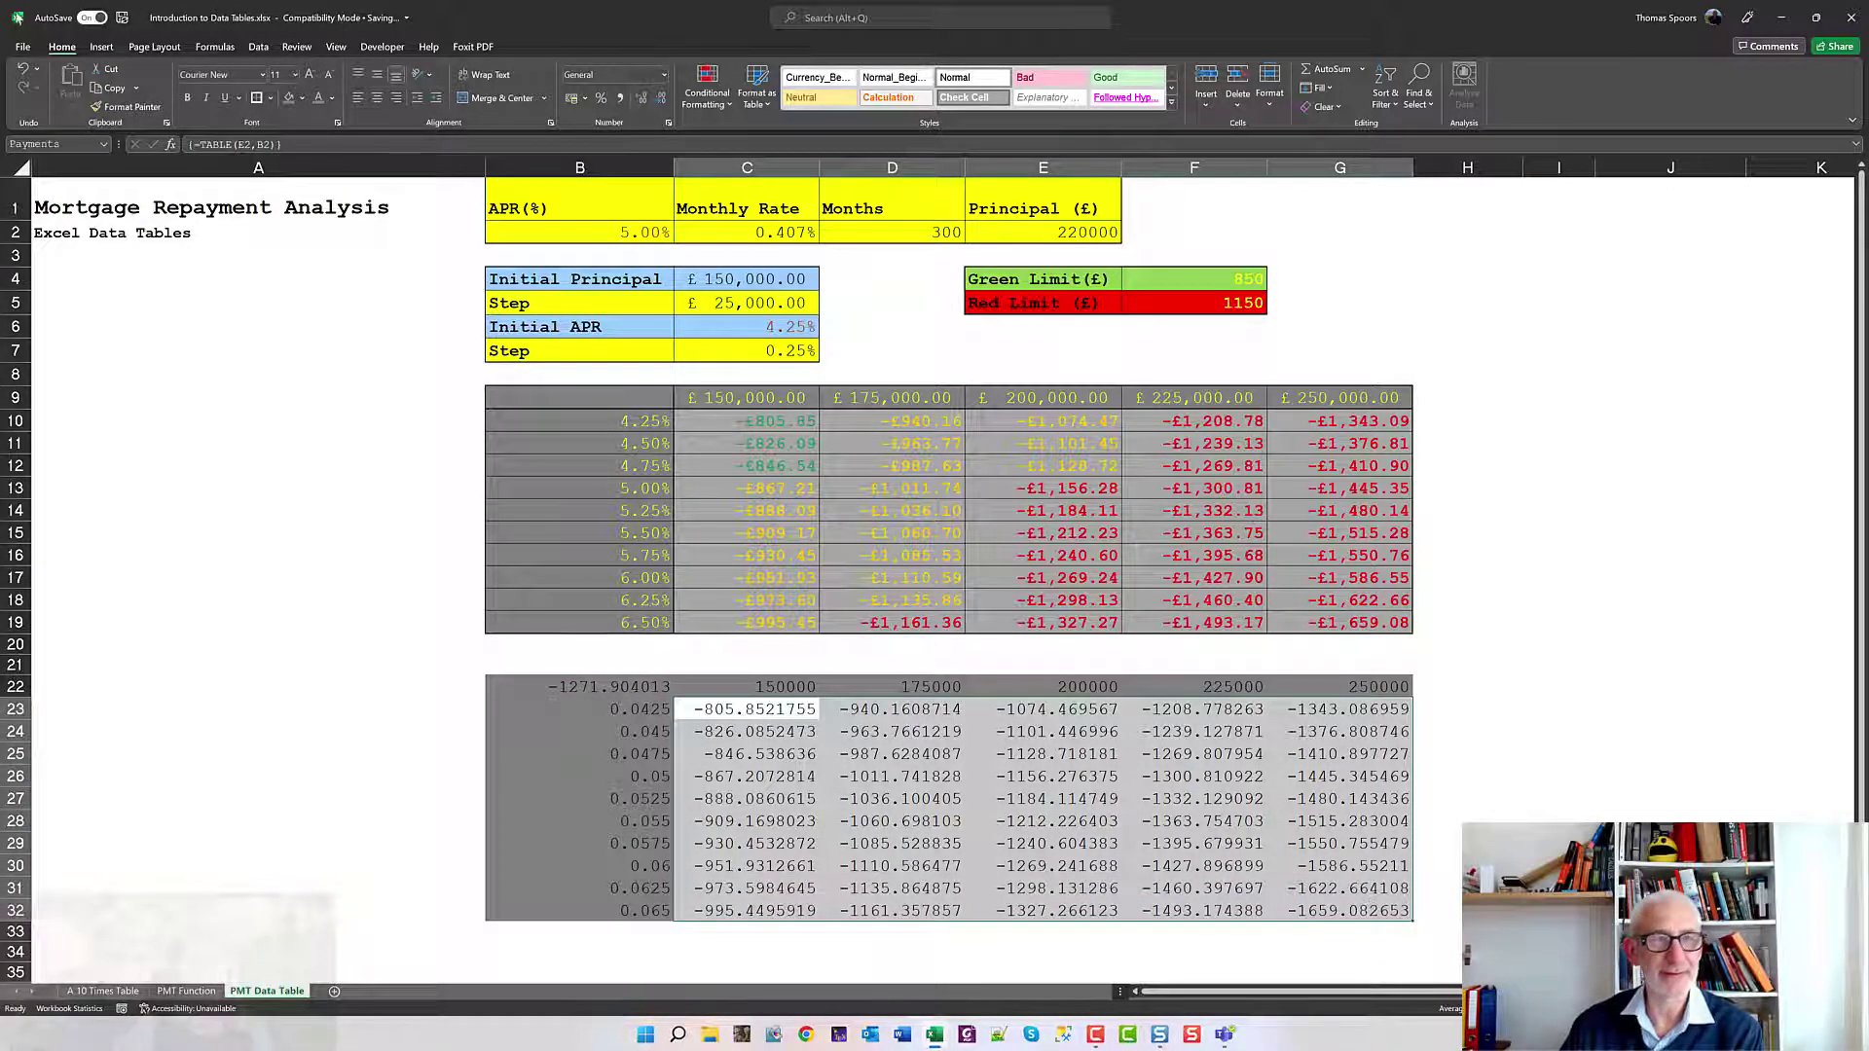
{"action": "left_click", "coordinate": [302, 98]}
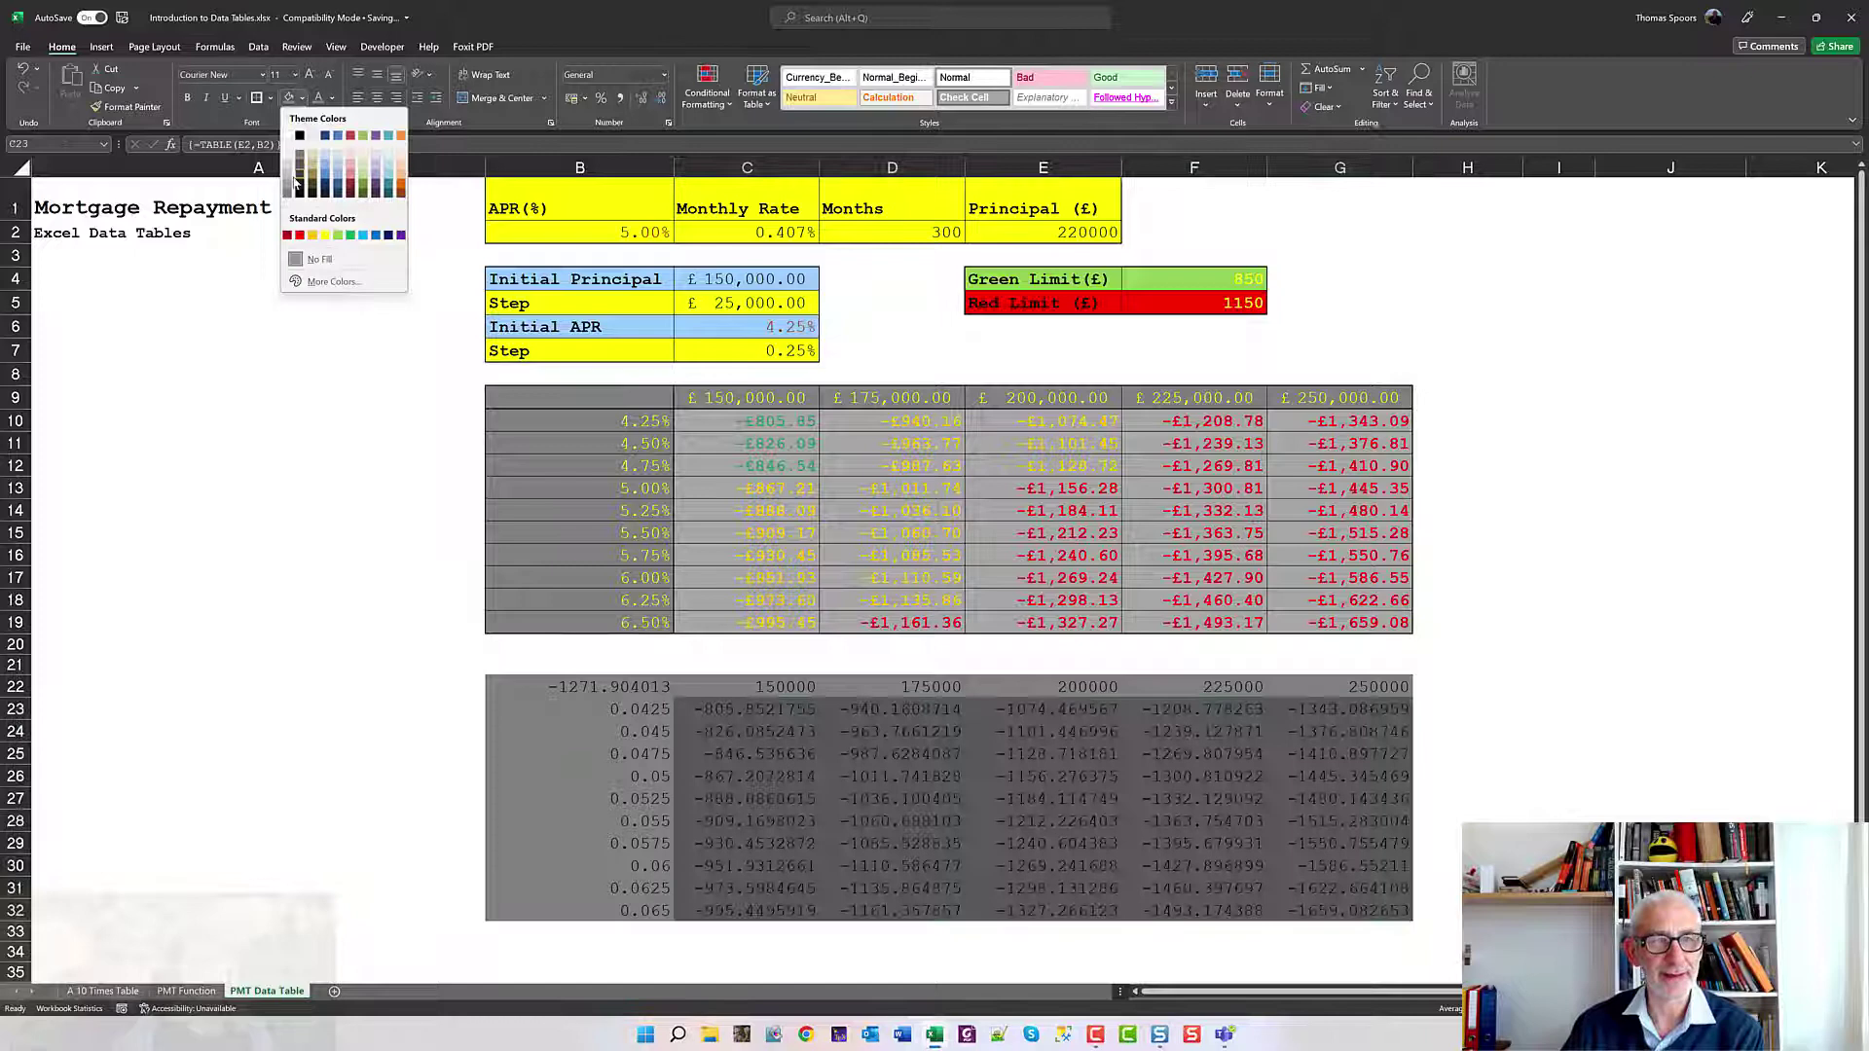
{"action": "left_click", "coordinate": [288, 185]}
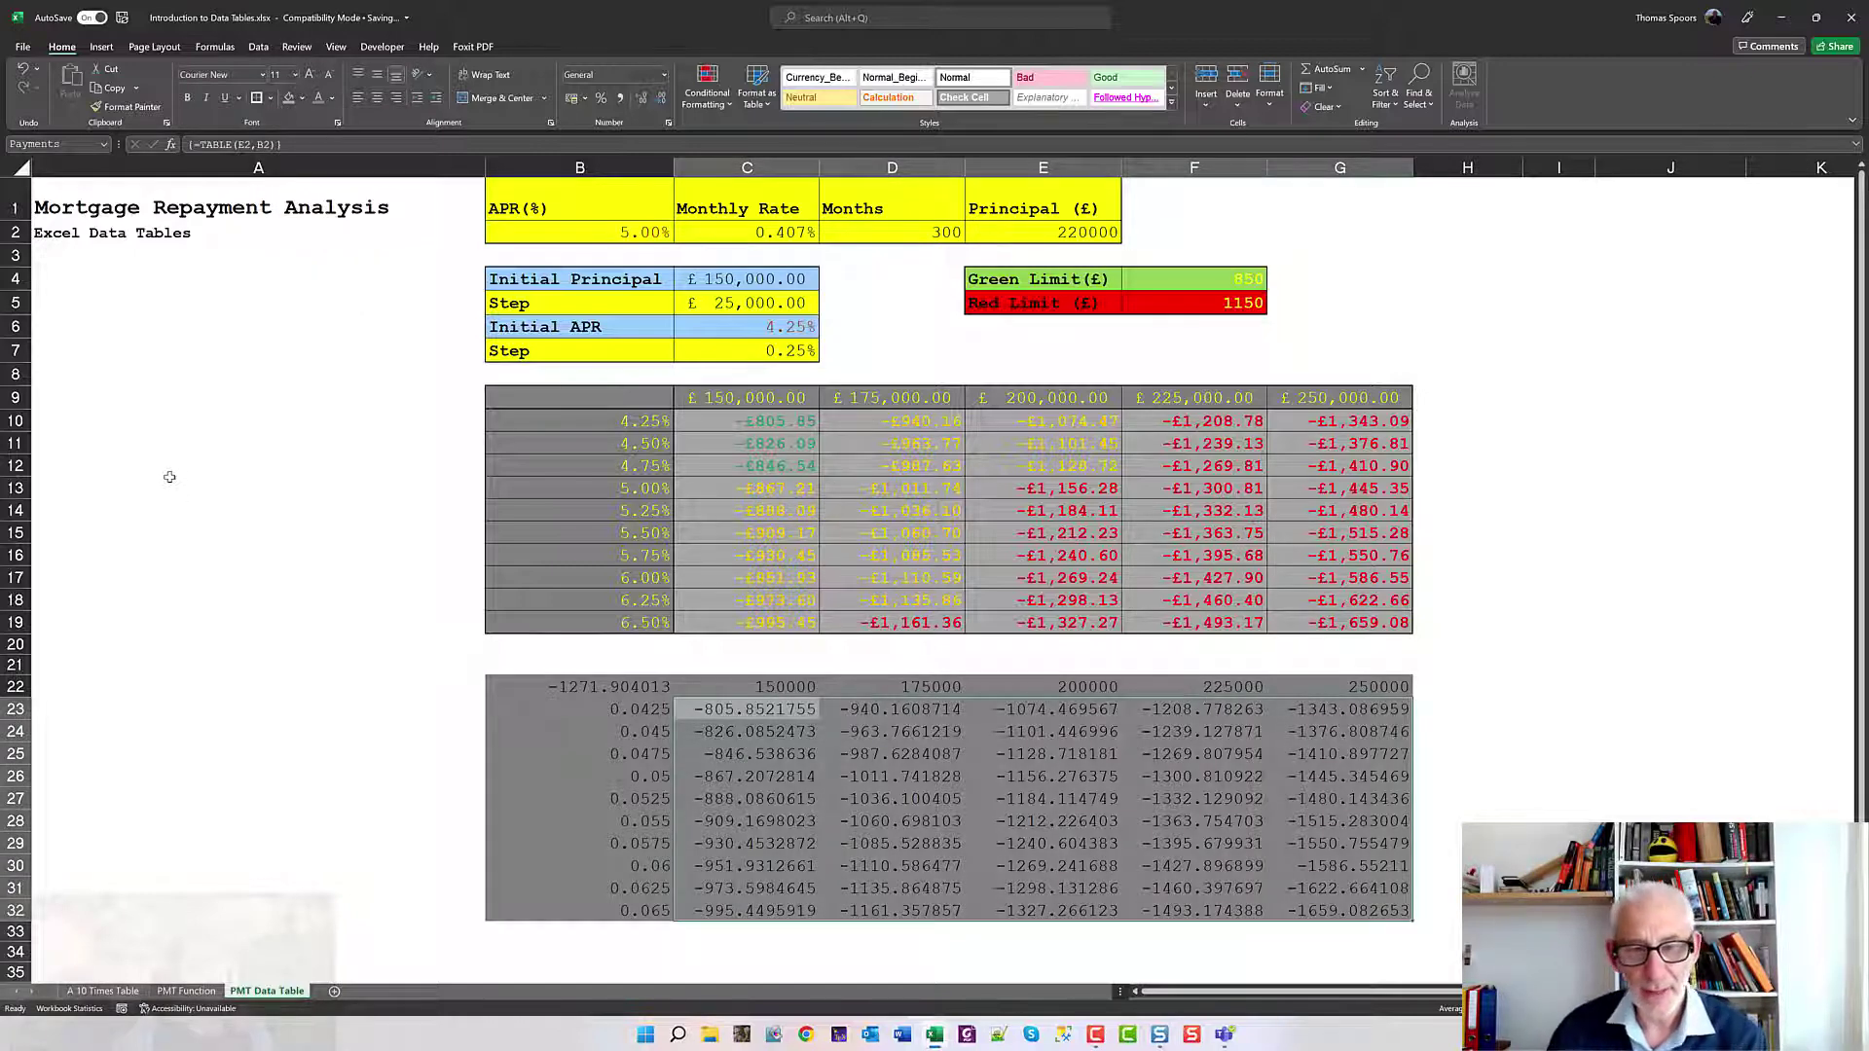
Hide the corner value in B22 by matching its font colour to its fill.
{"action": "left_click", "coordinate": [566, 687]}
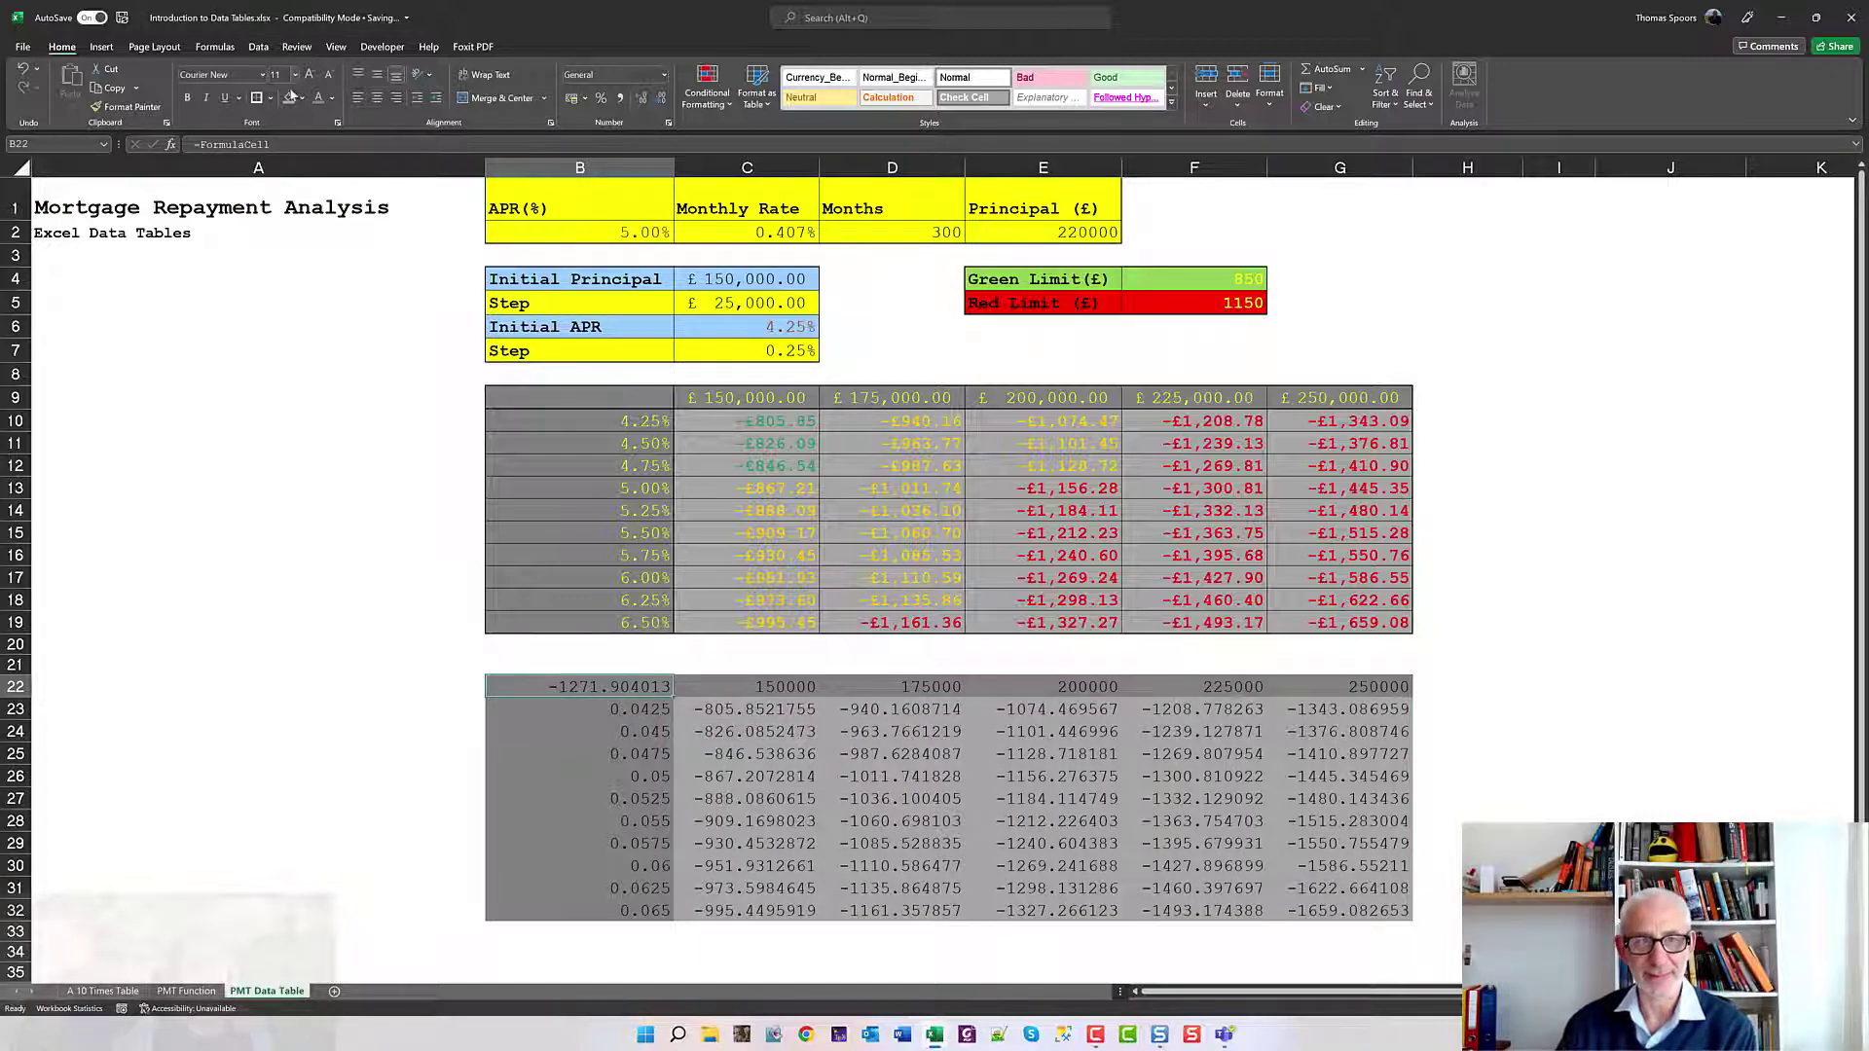
{"action": "left_click", "coordinate": [327, 99]}
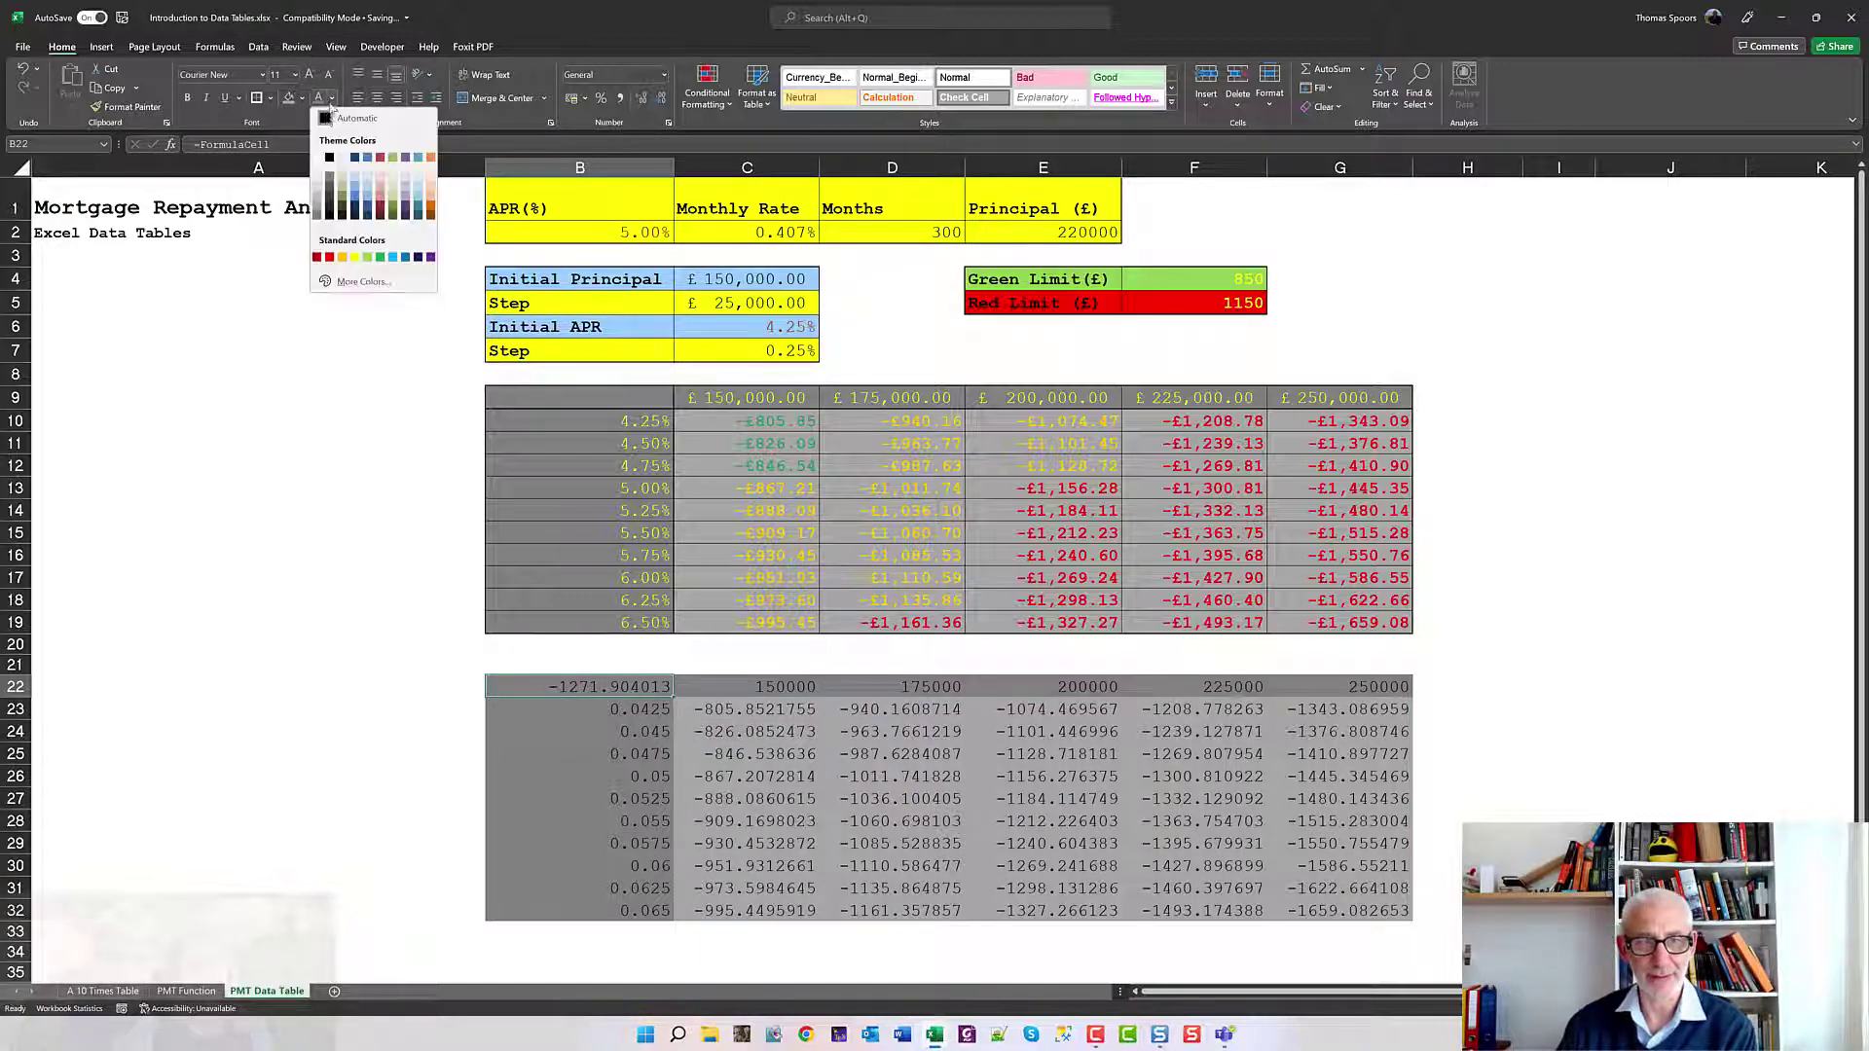
{"action": "left_click", "coordinate": [312, 215]}
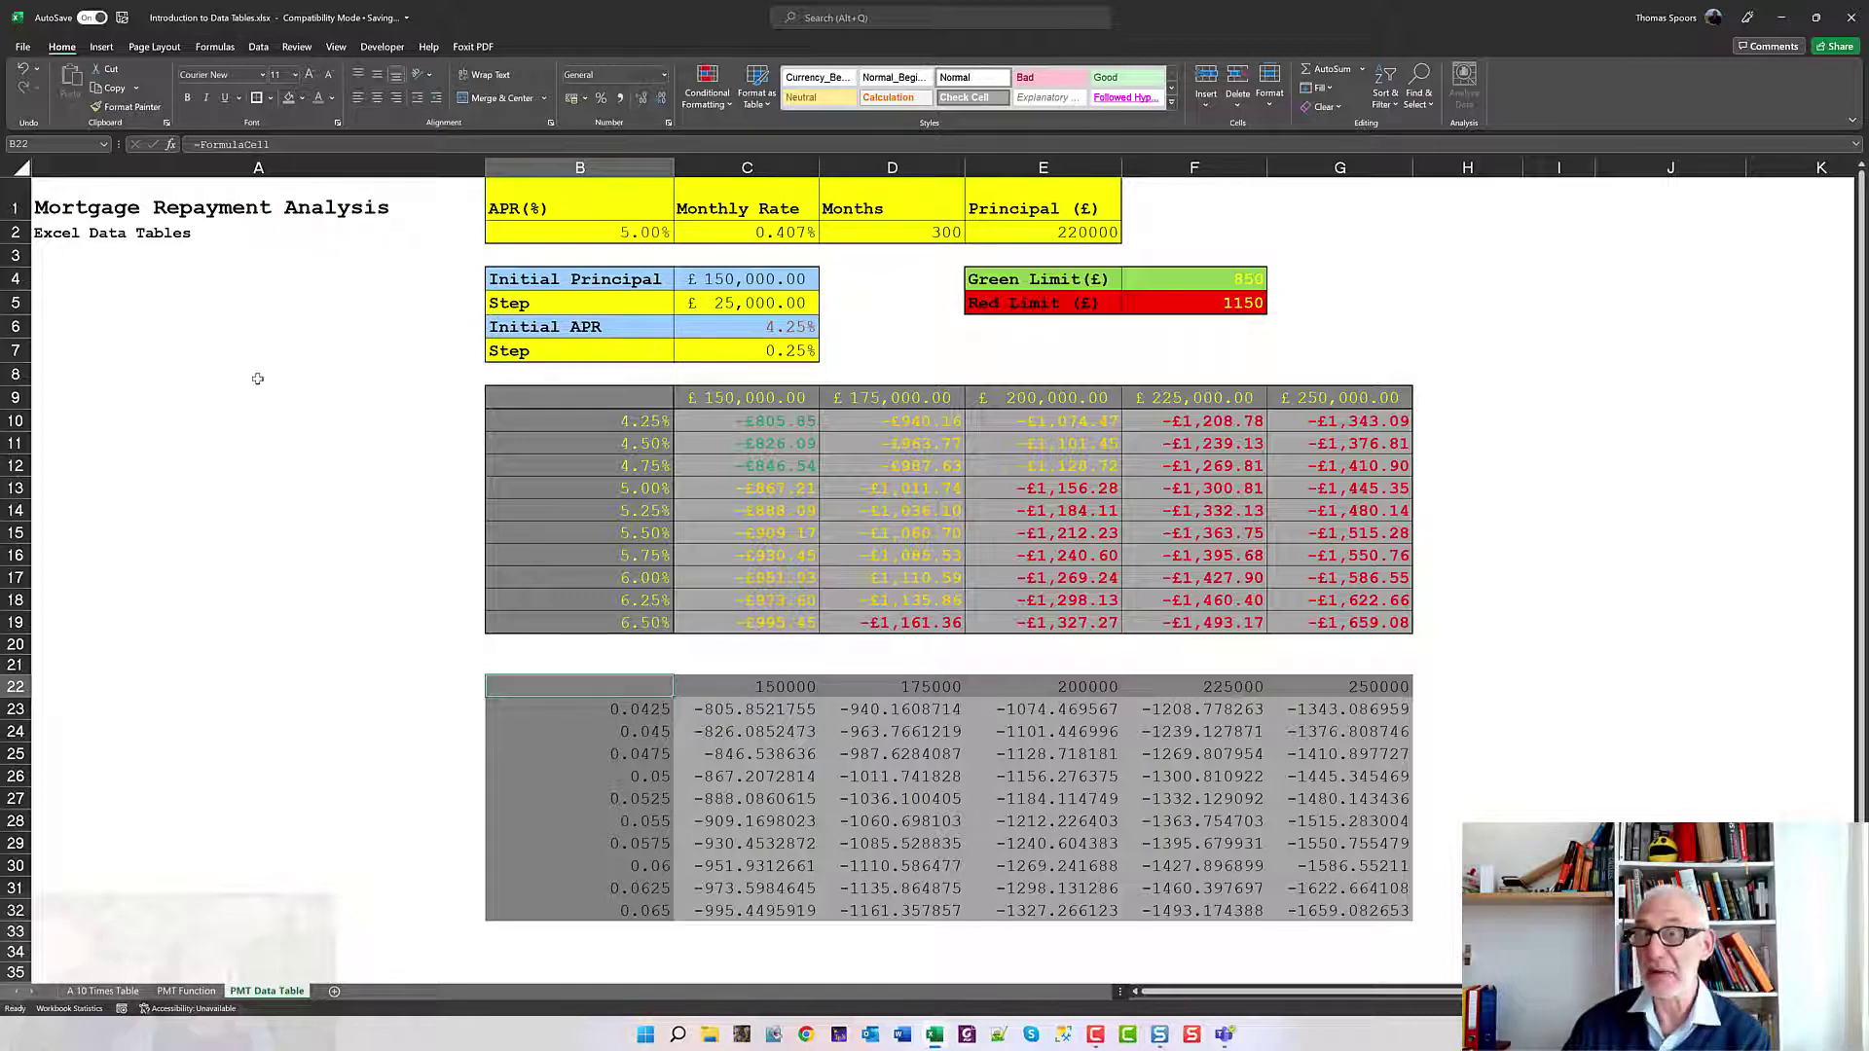
Format the rates B23:B32 as yellow percentages with two decimals, like 4.25%.
{"action": "left_click_drag", "start_coordinate": [594, 709], "coordinate": [576, 905]}
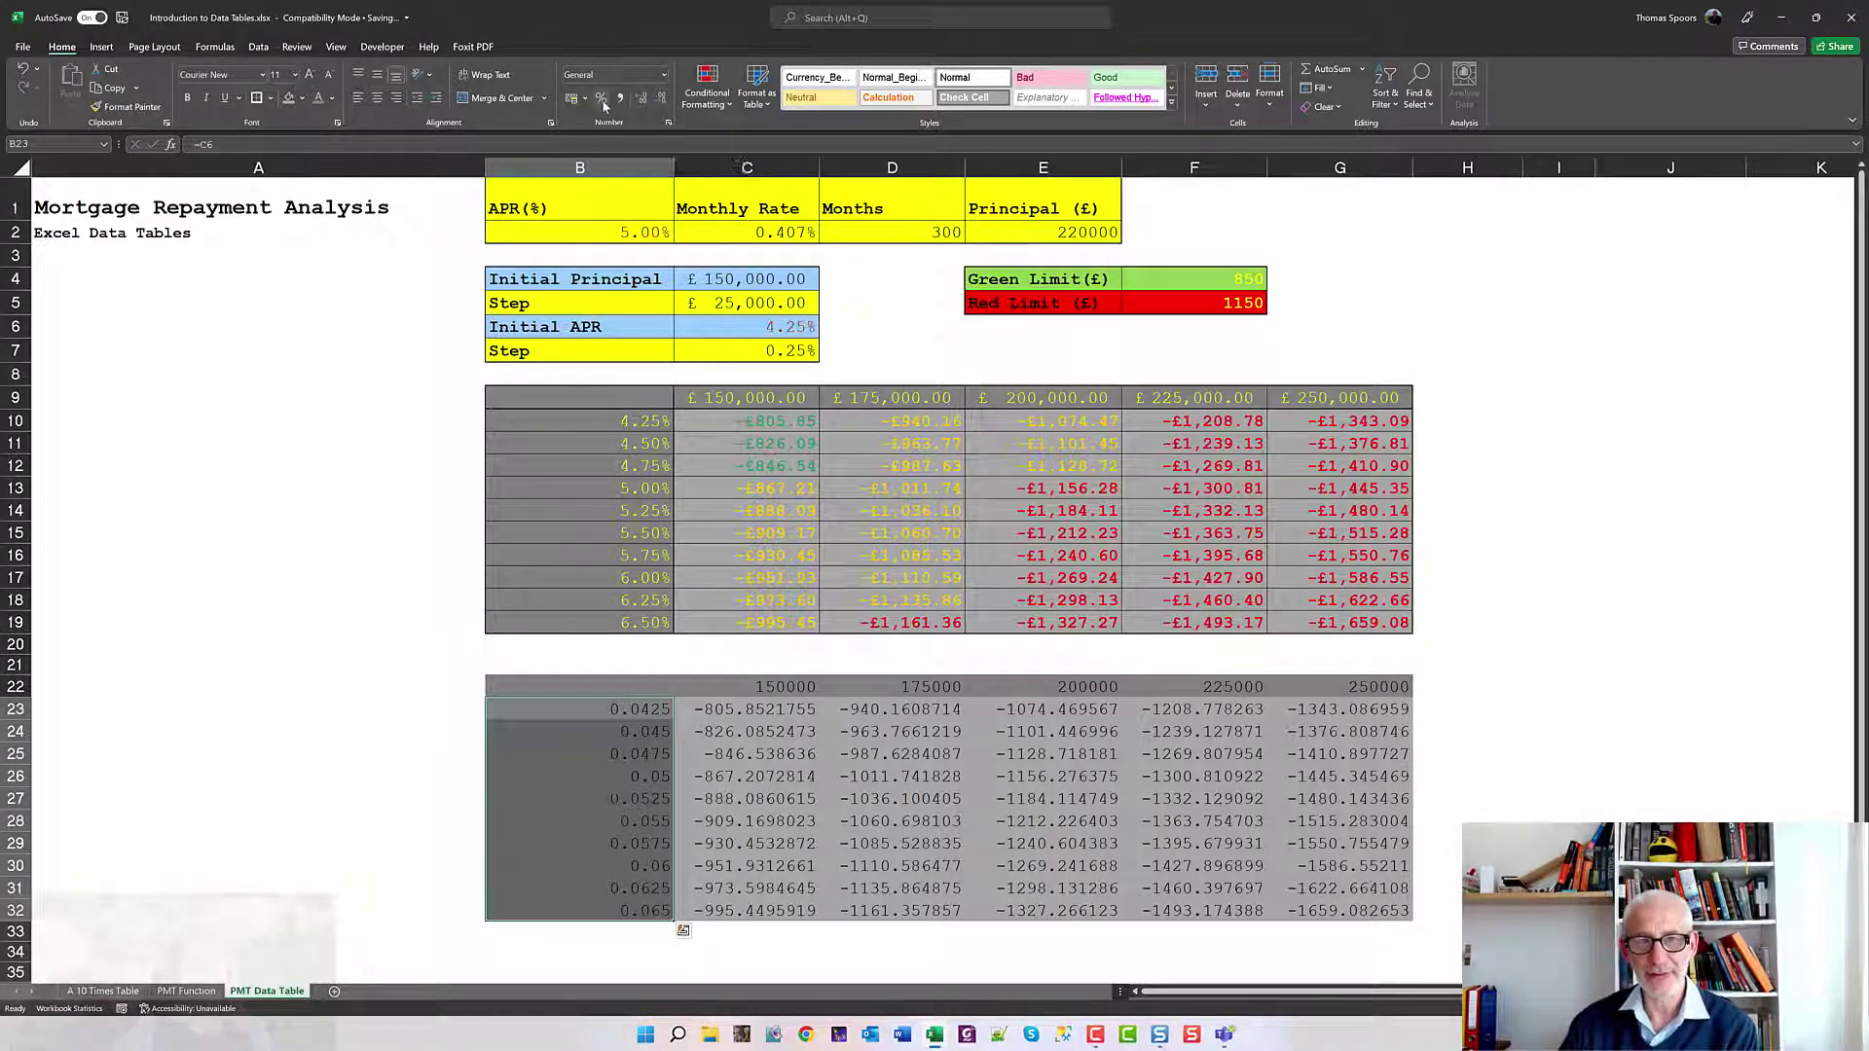
{"action": "left_click", "coordinate": [603, 102]}
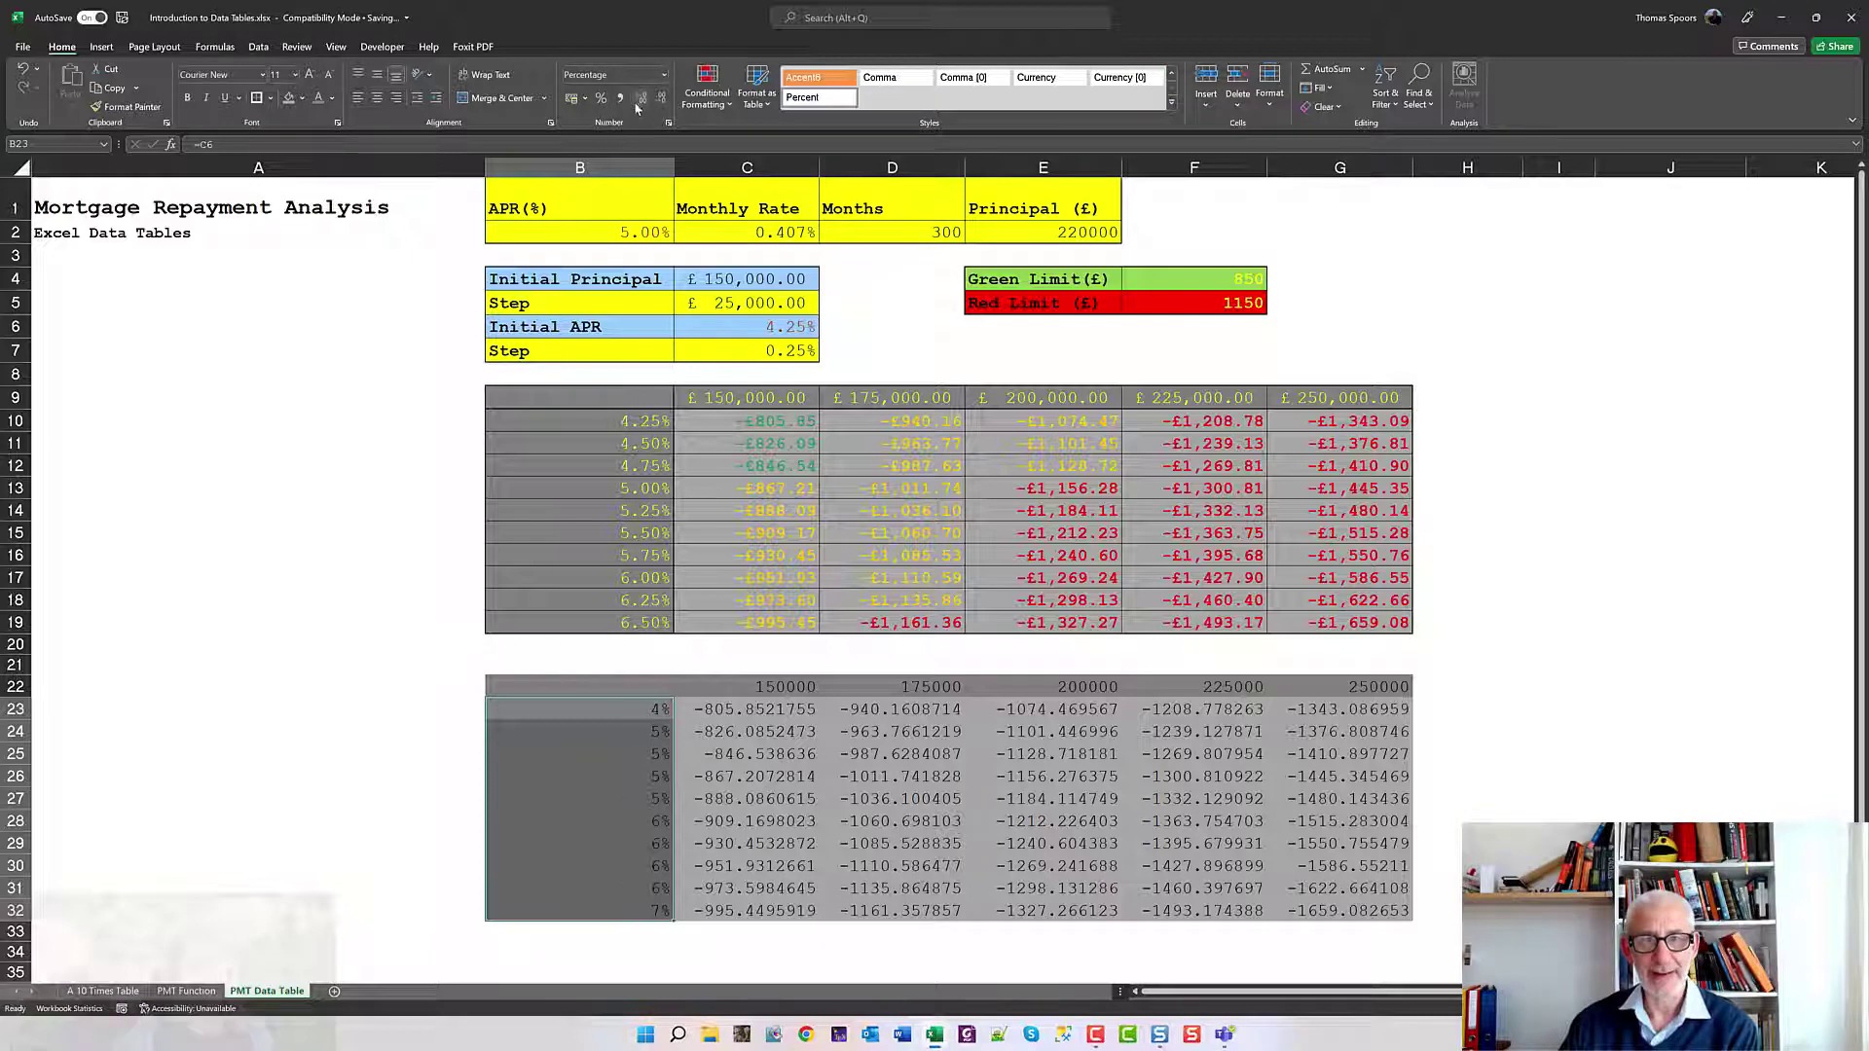
{"action": "left_click", "coordinate": [642, 100]}
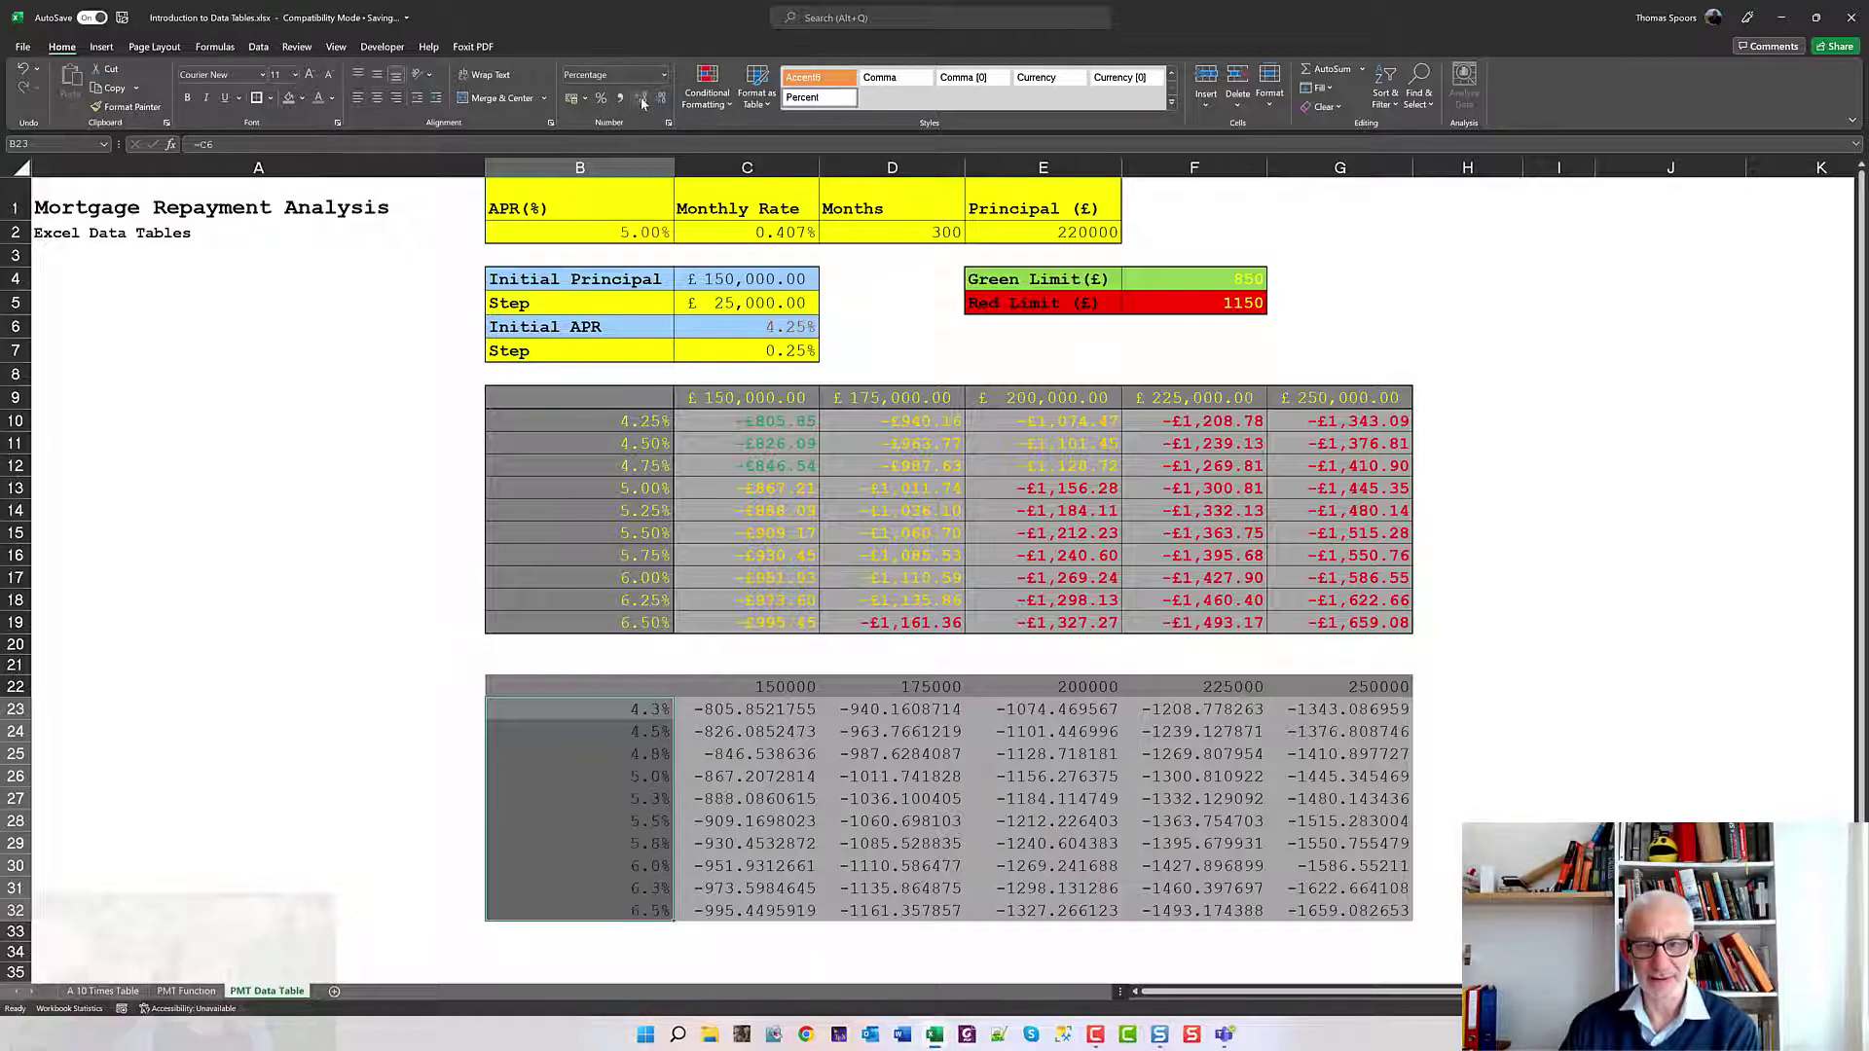
{"action": "left_click", "coordinate": [641, 100]}
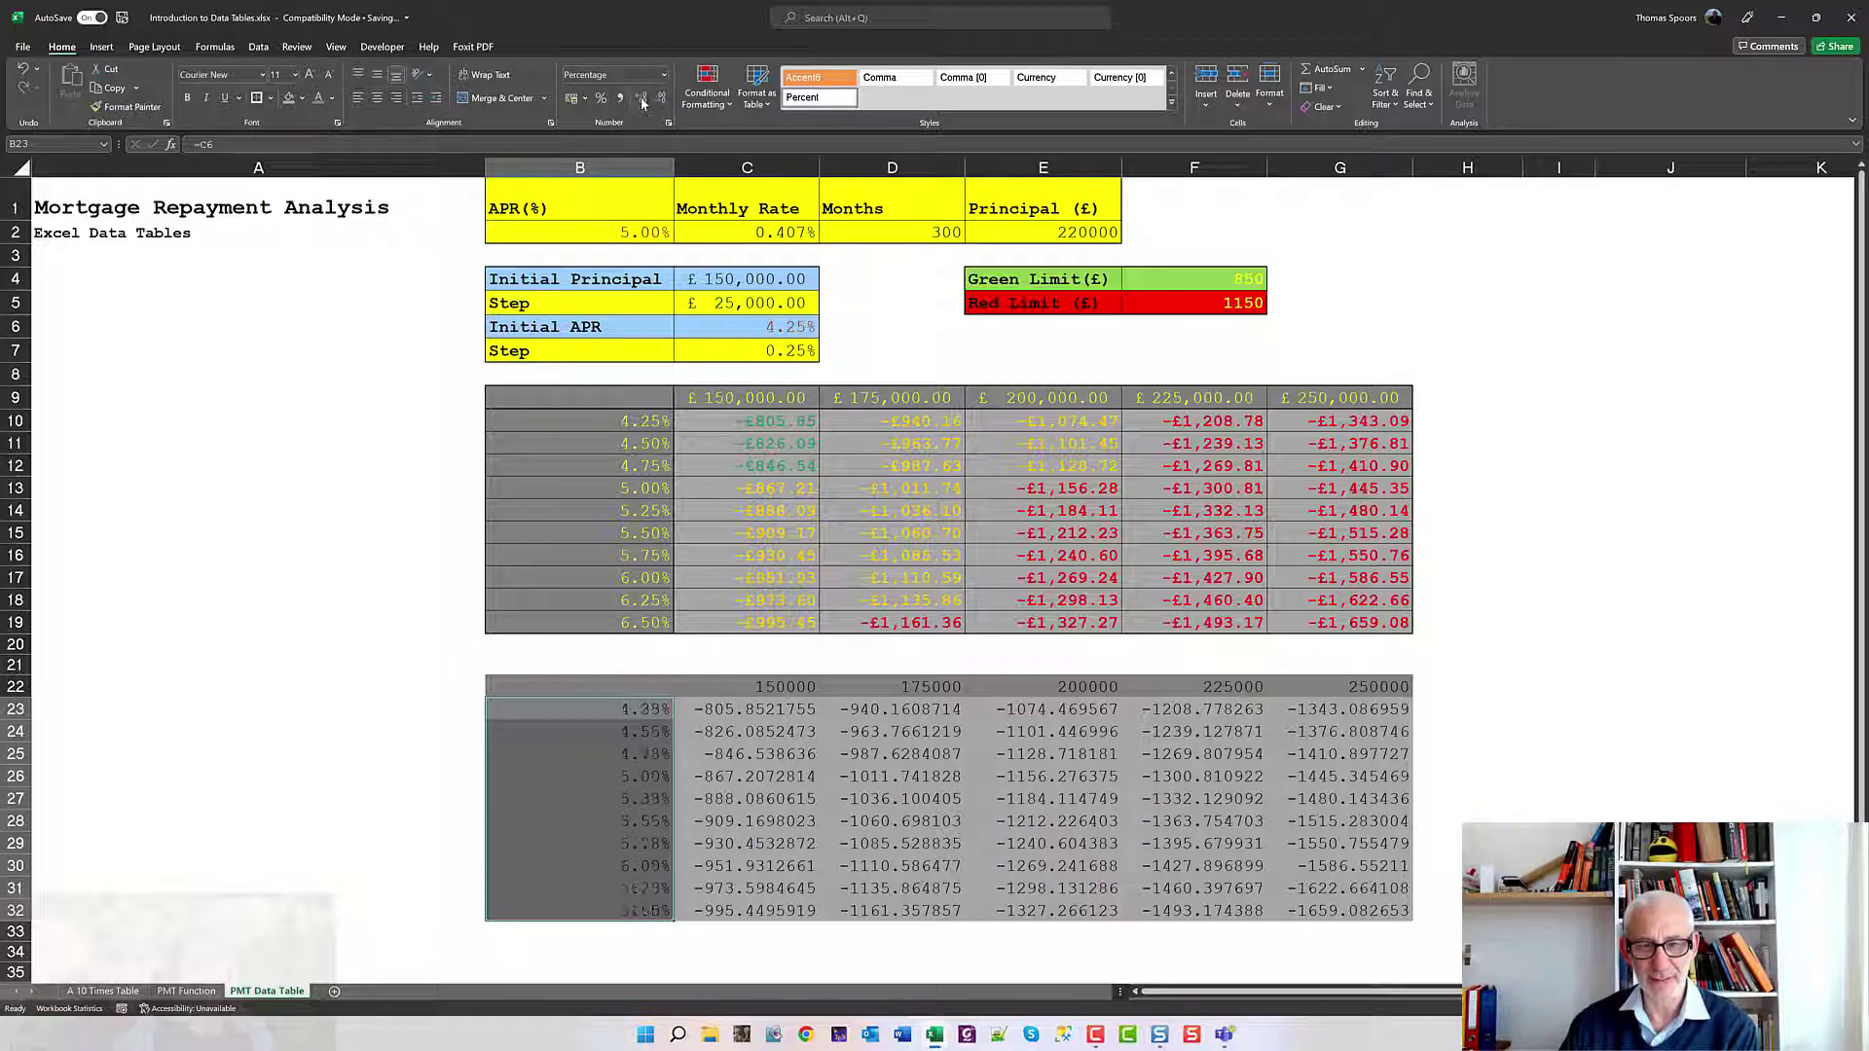
{"action": "left_click", "coordinate": [332, 98]}
{"action": "left_click", "coordinate": [355, 257]}
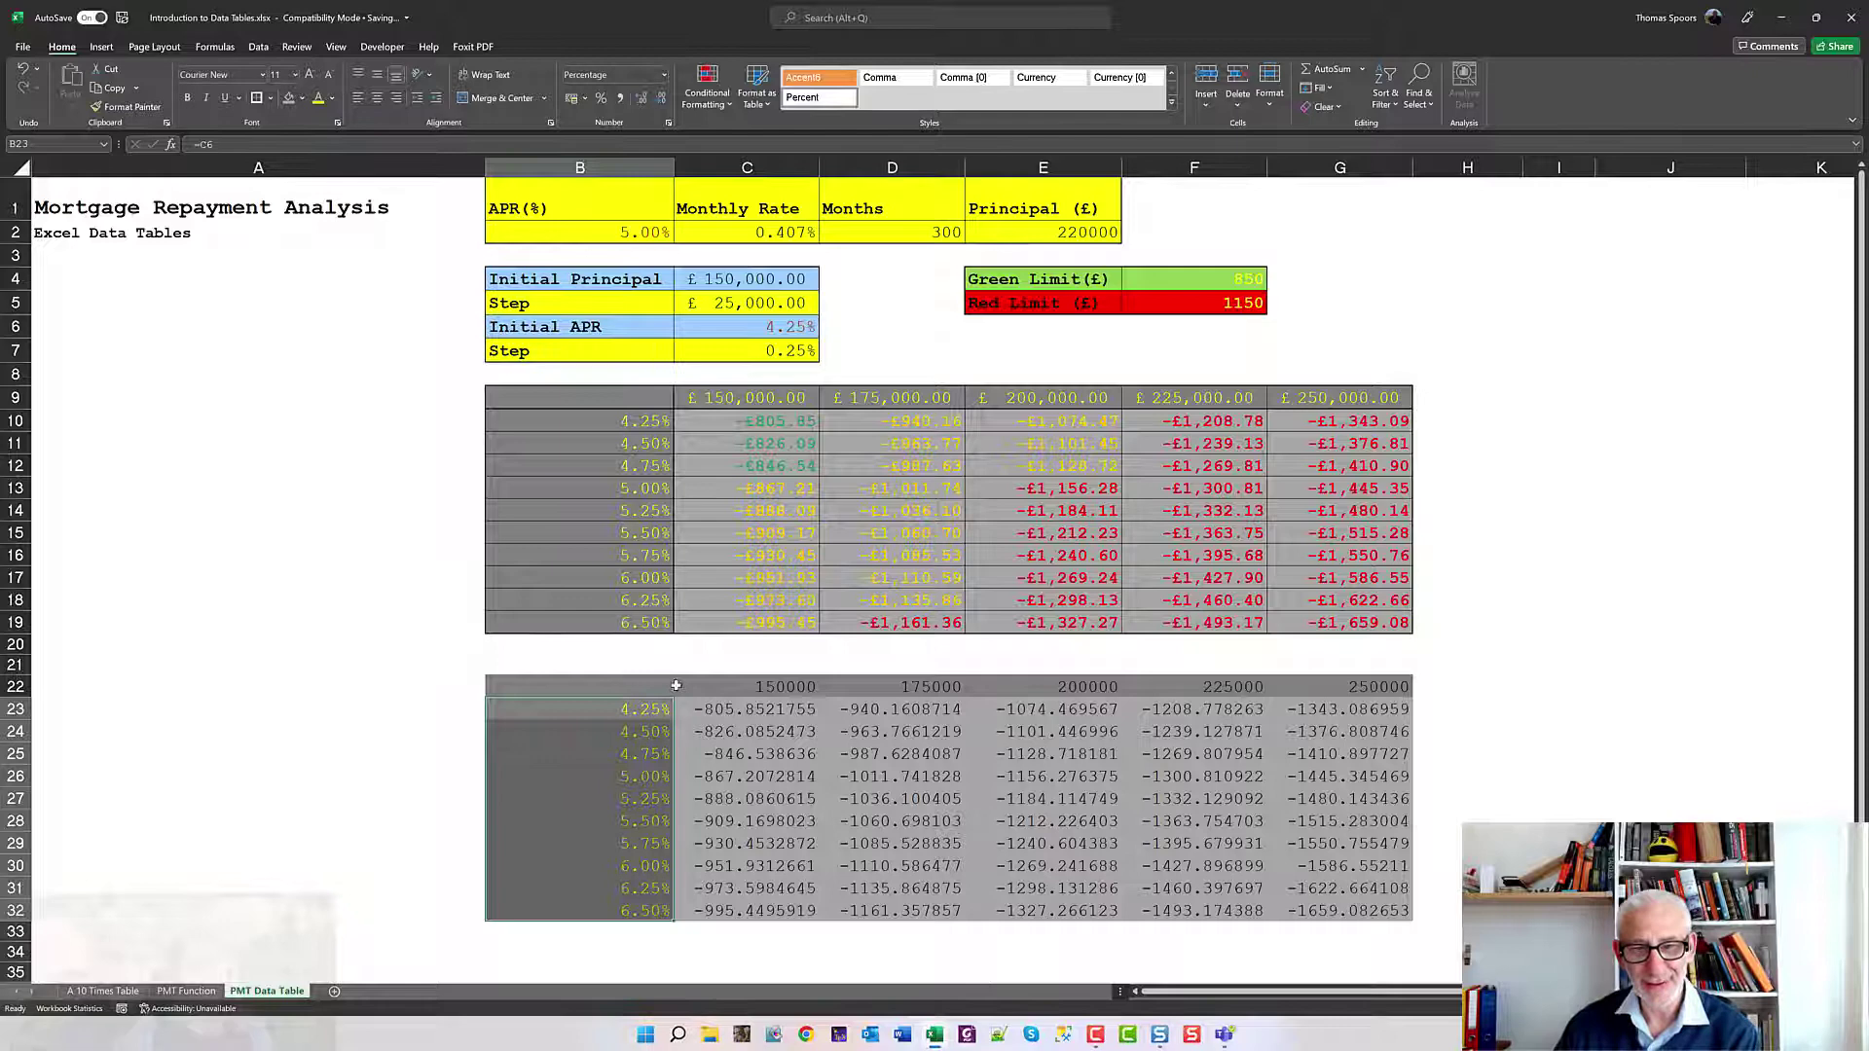
Format principal headers C22:G22 as yellow currency, £150,000.00 to £250,000.00.
{"action": "left_click_drag", "start_coordinate": [742, 687], "coordinate": [1314, 697]}
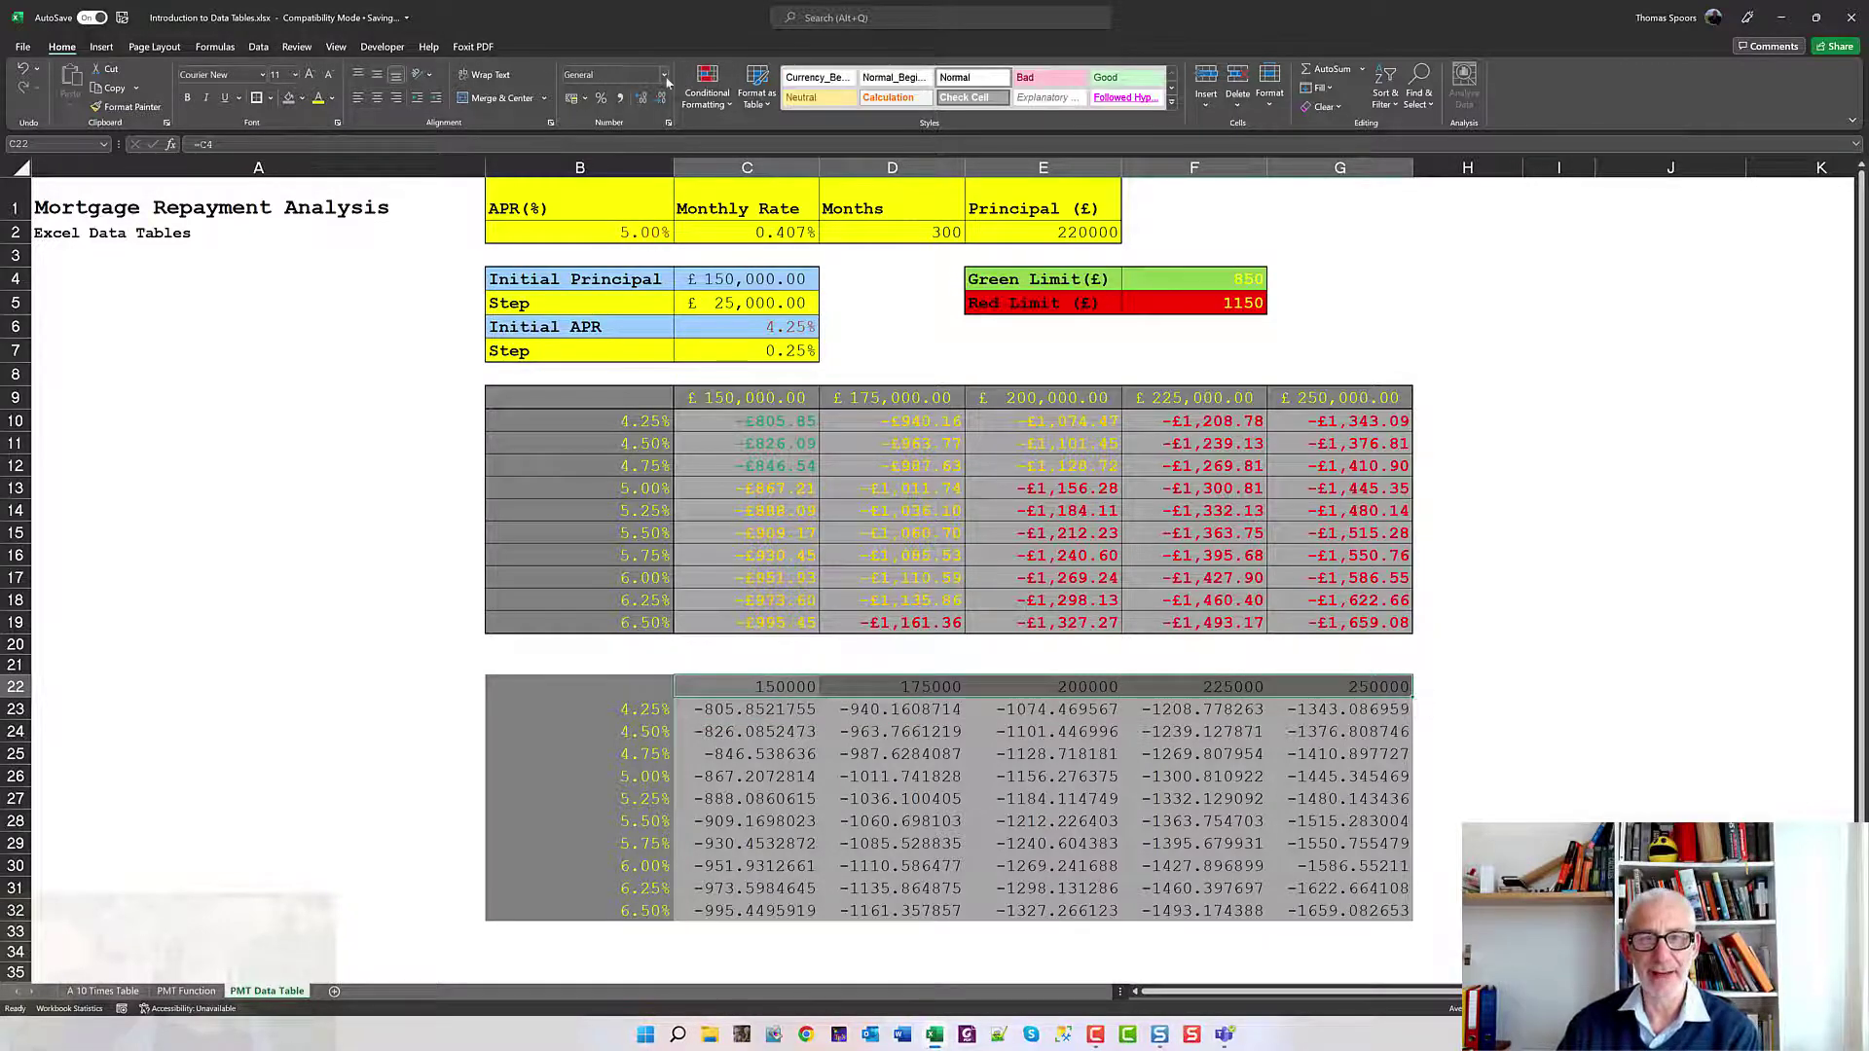
{"action": "left_click", "coordinate": [666, 76]}
{"action": "left_click", "coordinate": [638, 175]}
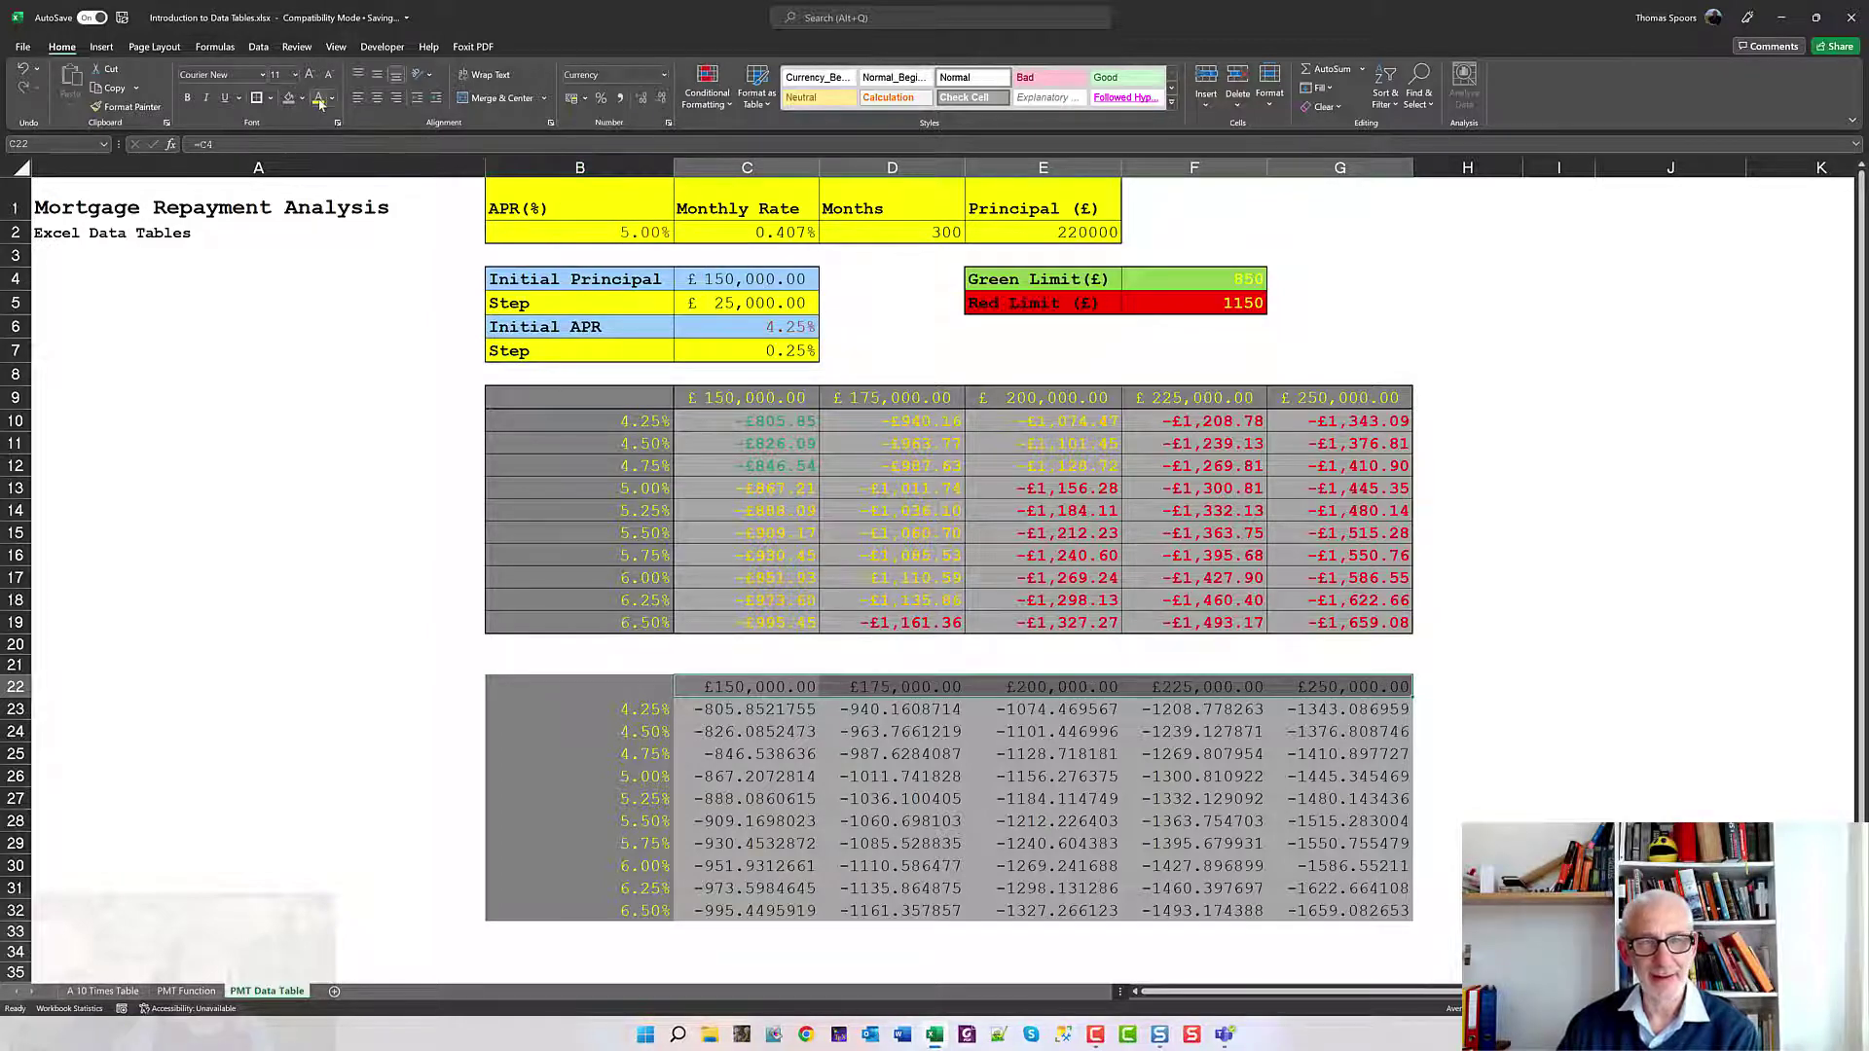
{"action": "left_click", "coordinate": [318, 98]}
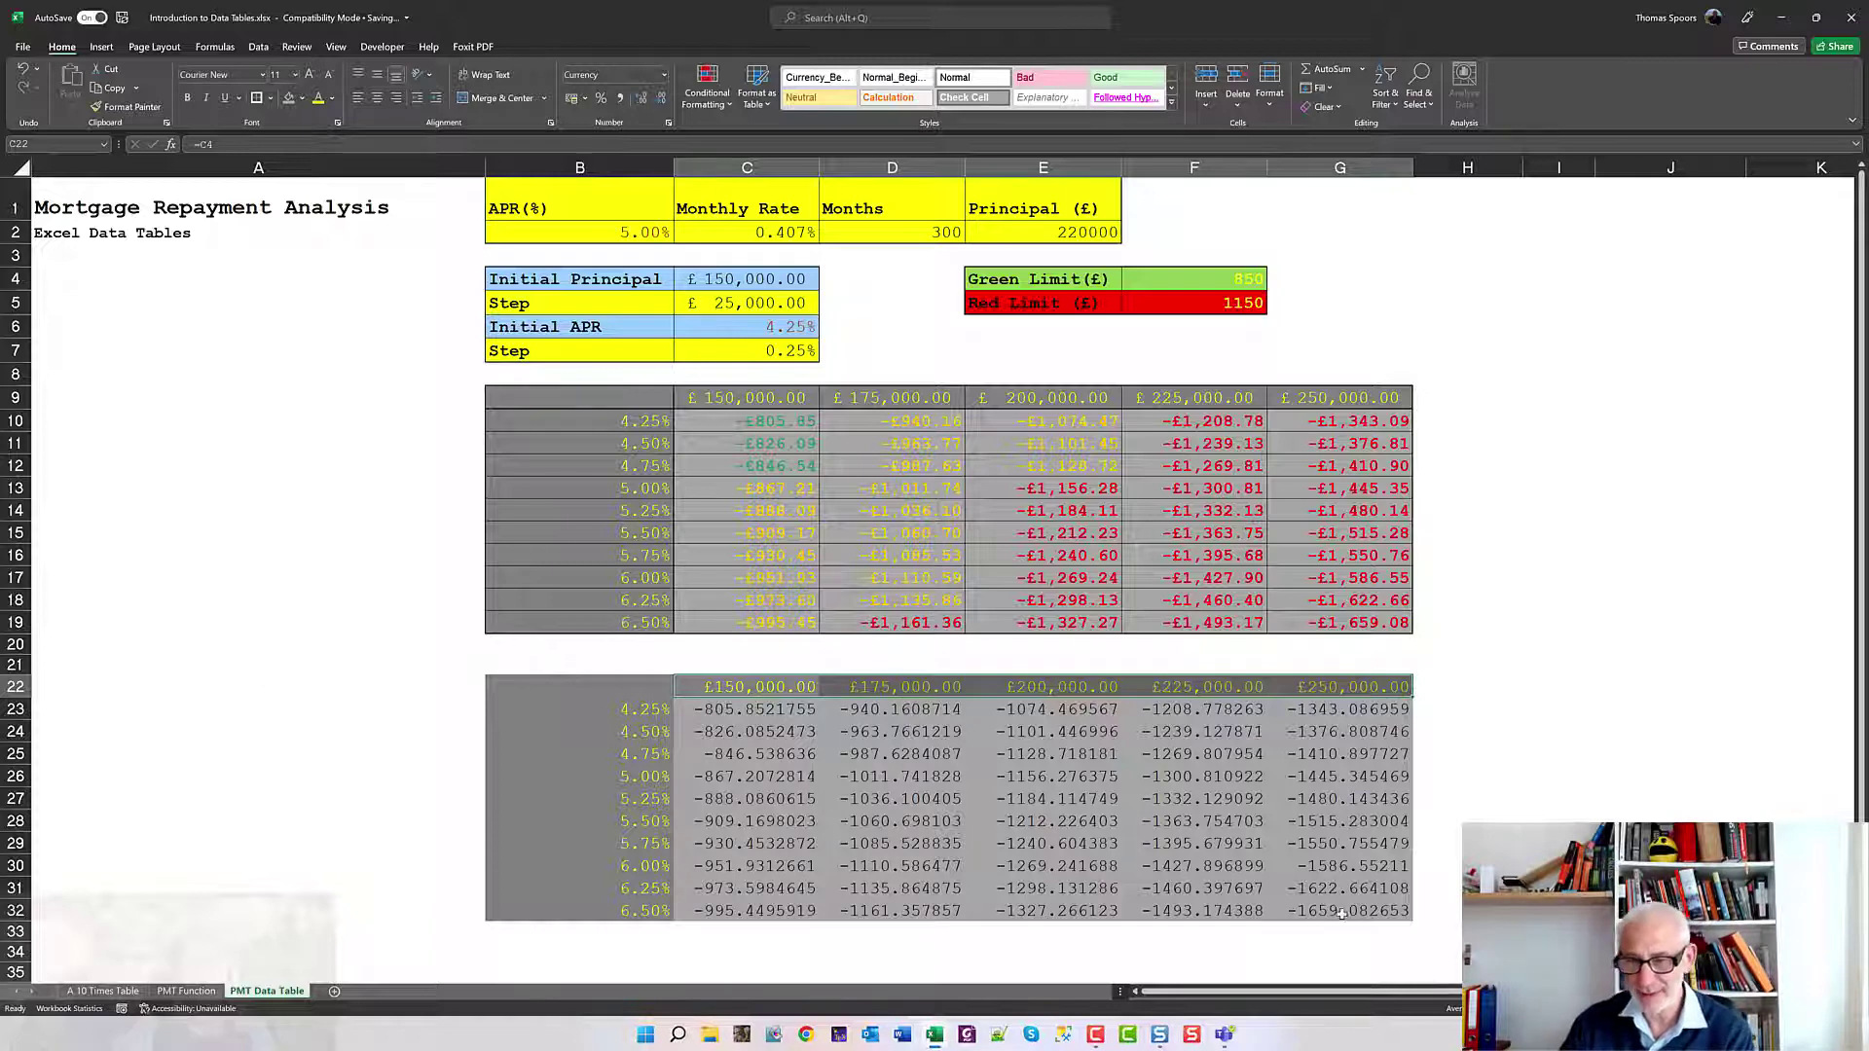
Give B22:G32 all cell borders plus a thick outside border, then deselect.
{"action": "left_click_drag", "start_coordinate": [1338, 910], "coordinate": [535, 685]}
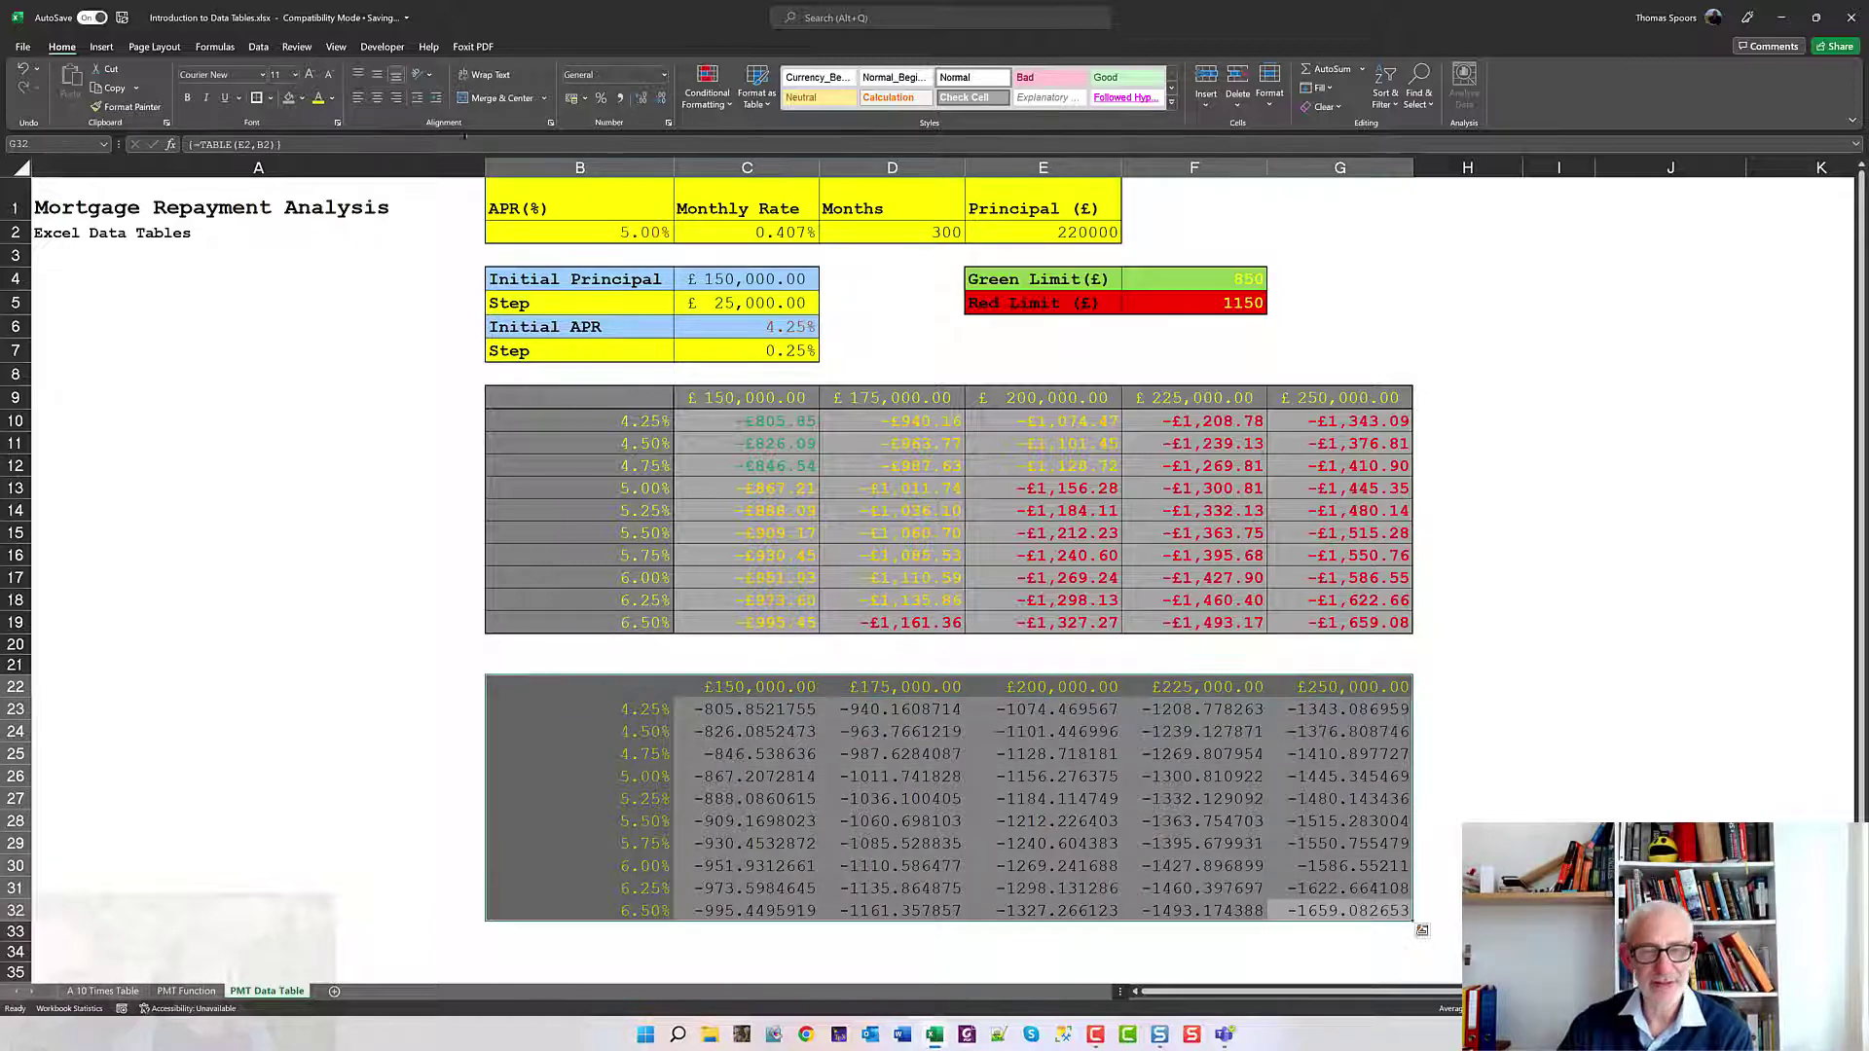
{"action": "left_click", "coordinate": [270, 98]}
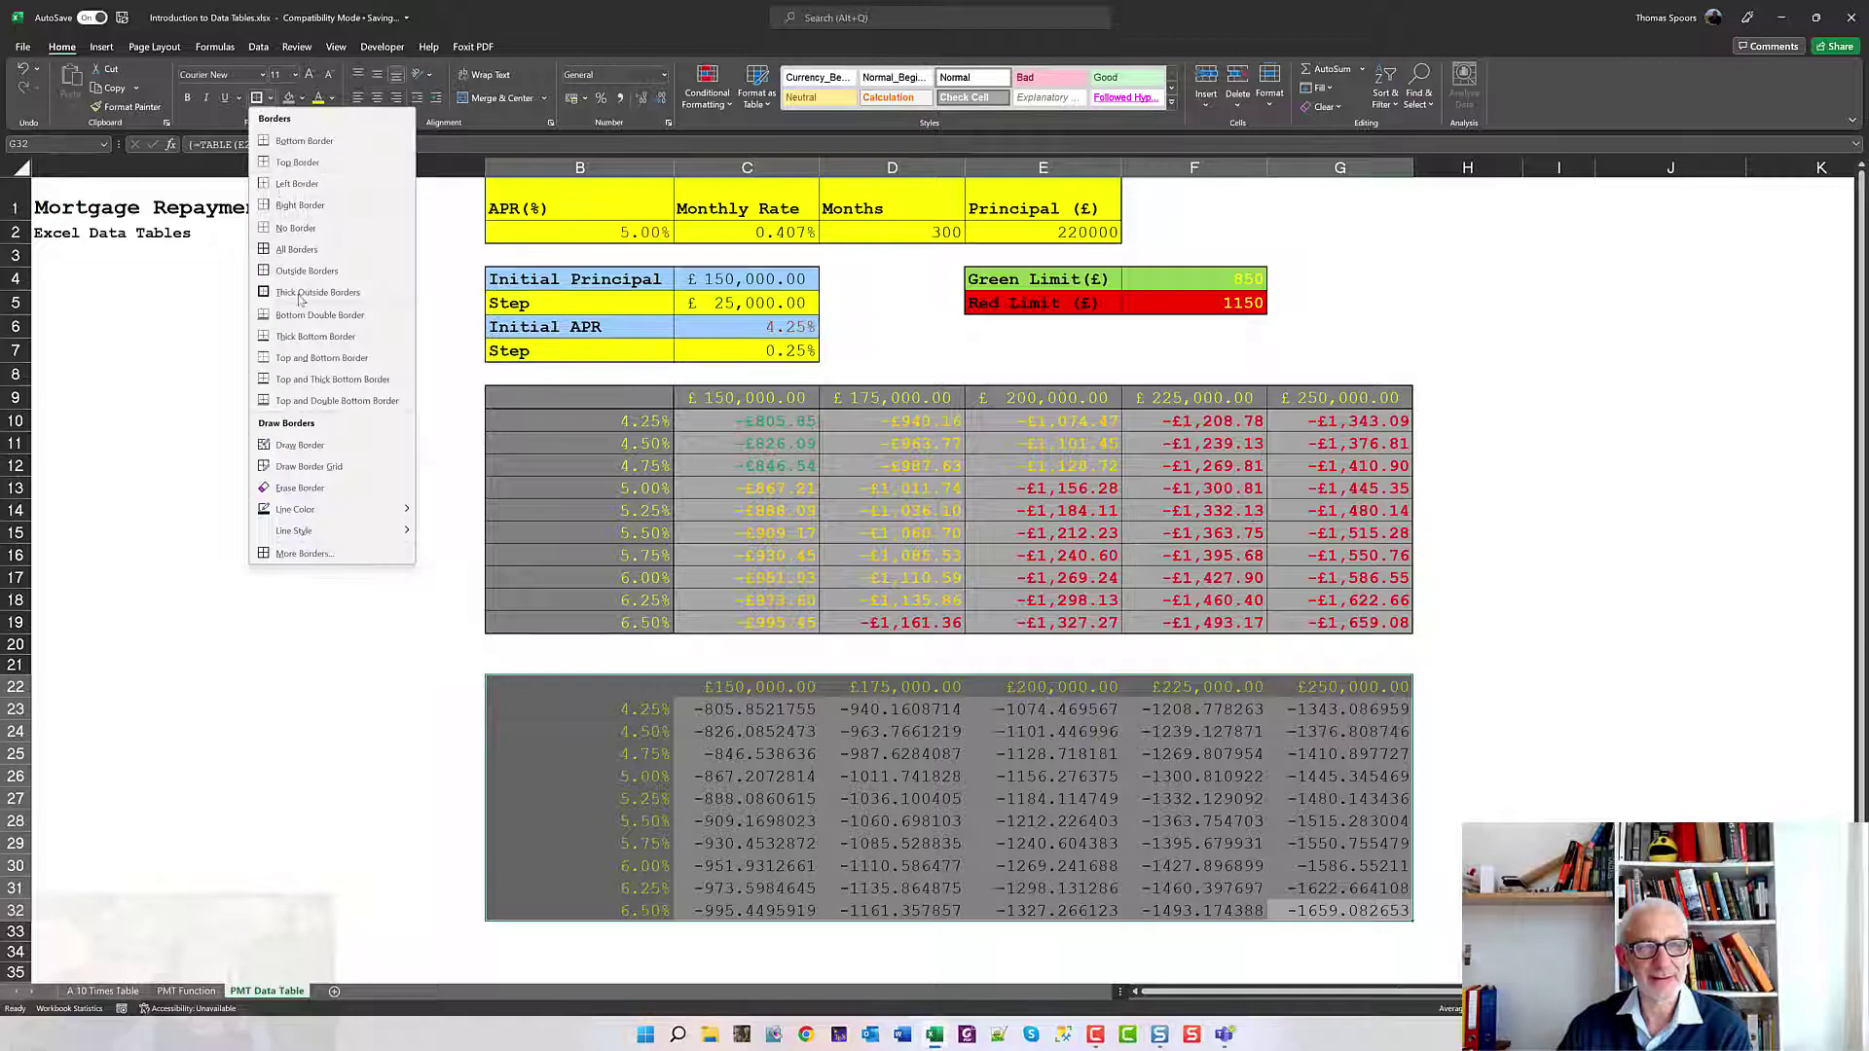
{"action": "left_click", "coordinate": [304, 255]}
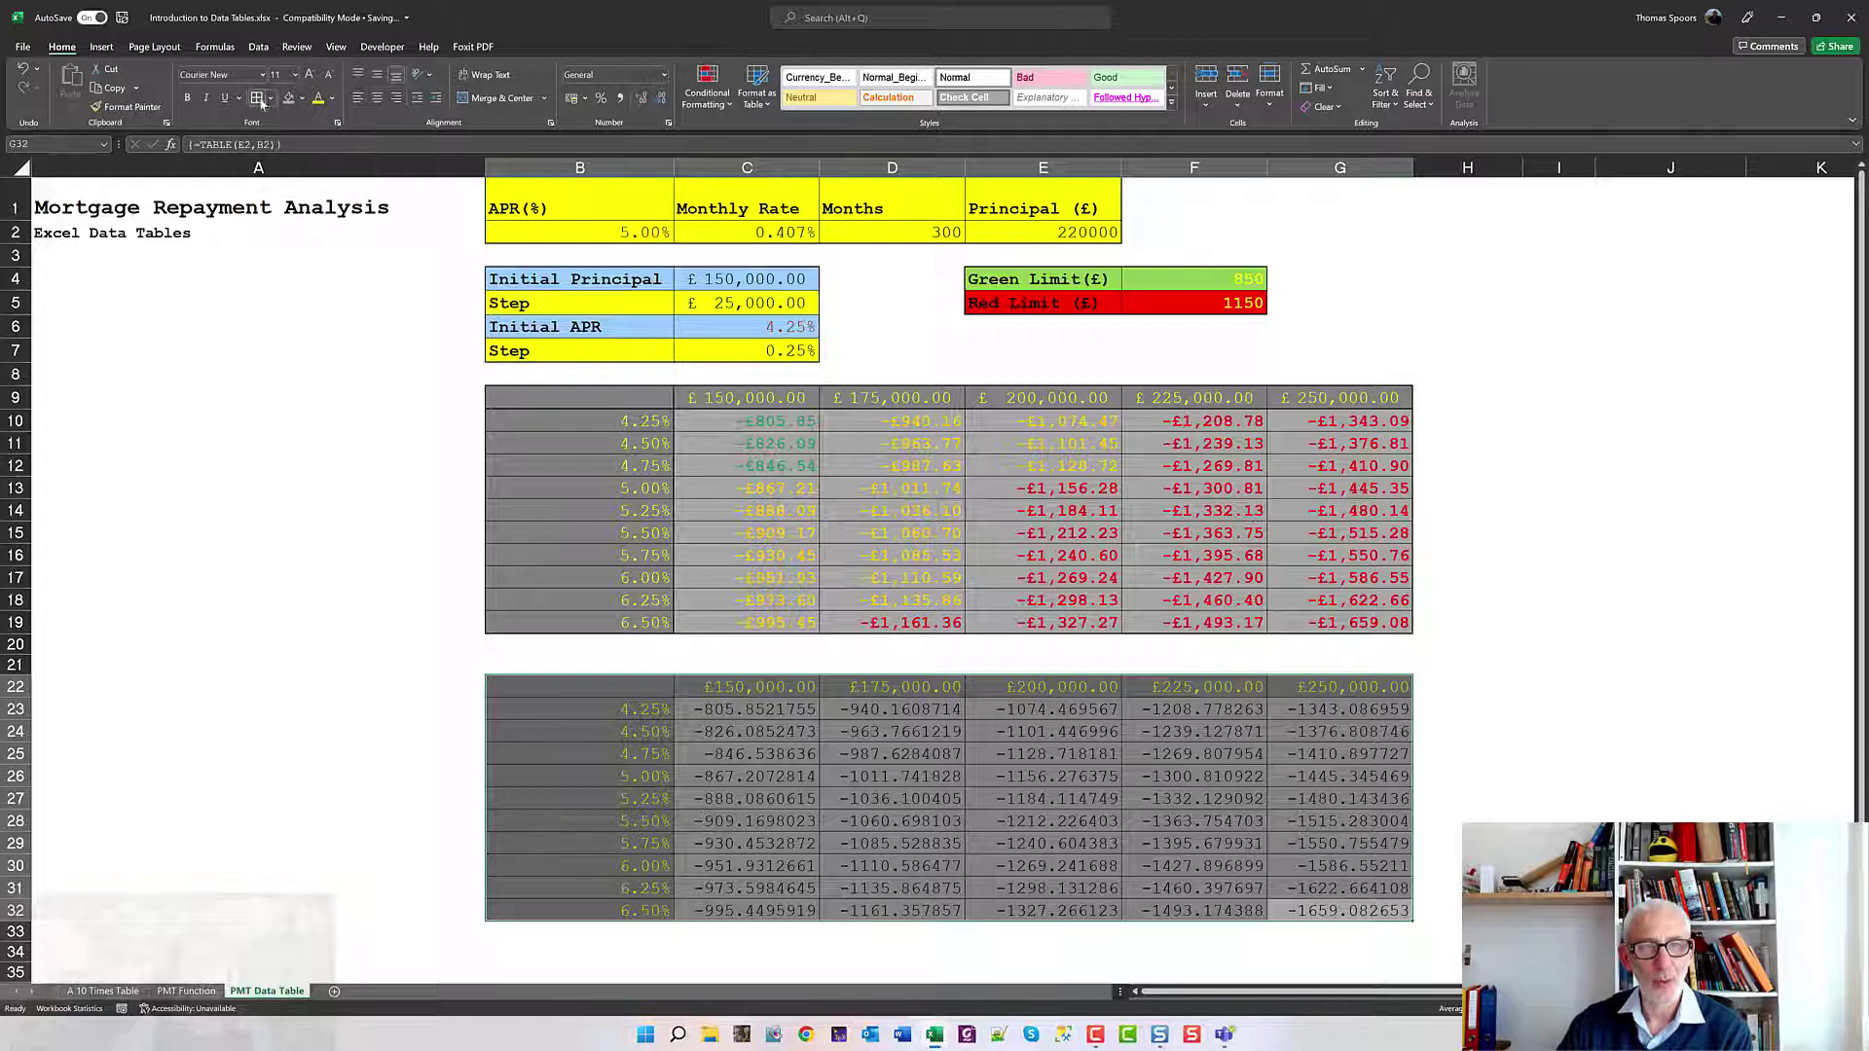
{"action": "left_click", "coordinate": [269, 99]}
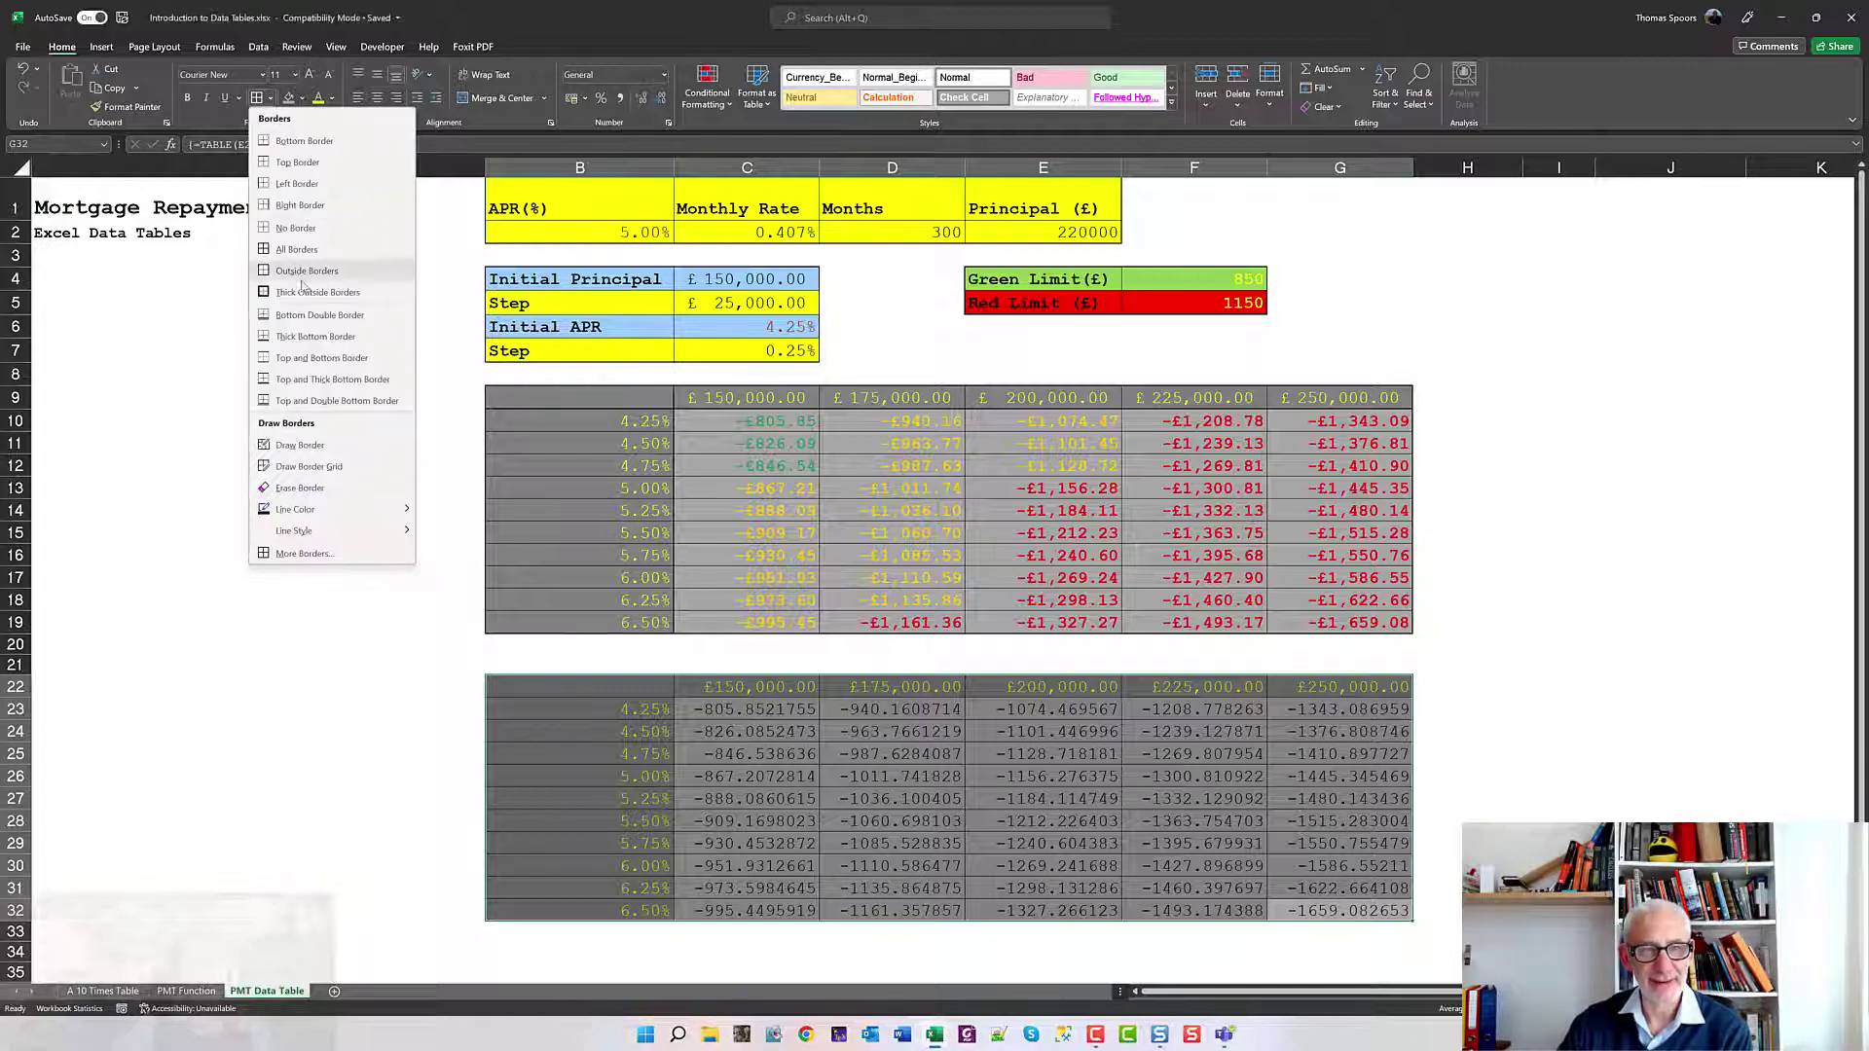
{"action": "left_click", "coordinate": [298, 299]}
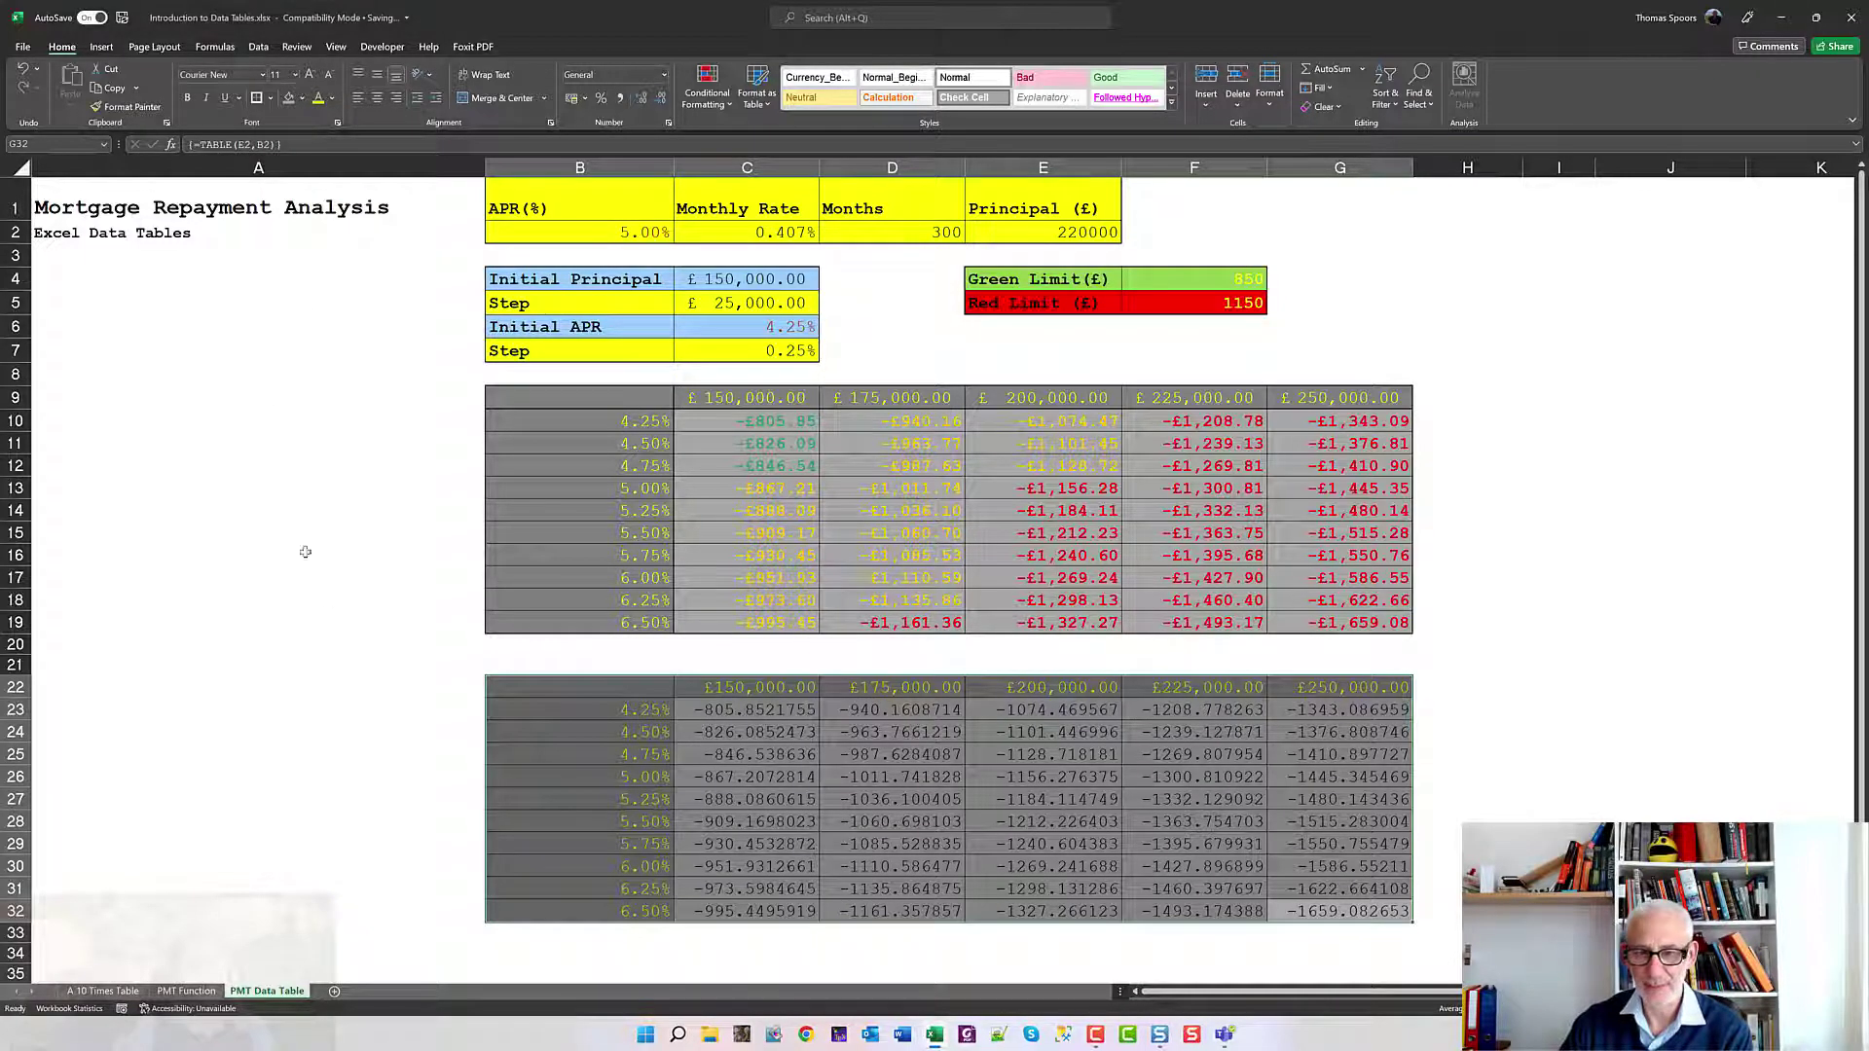
{"action": "left_click", "coordinate": [1525, 806]}
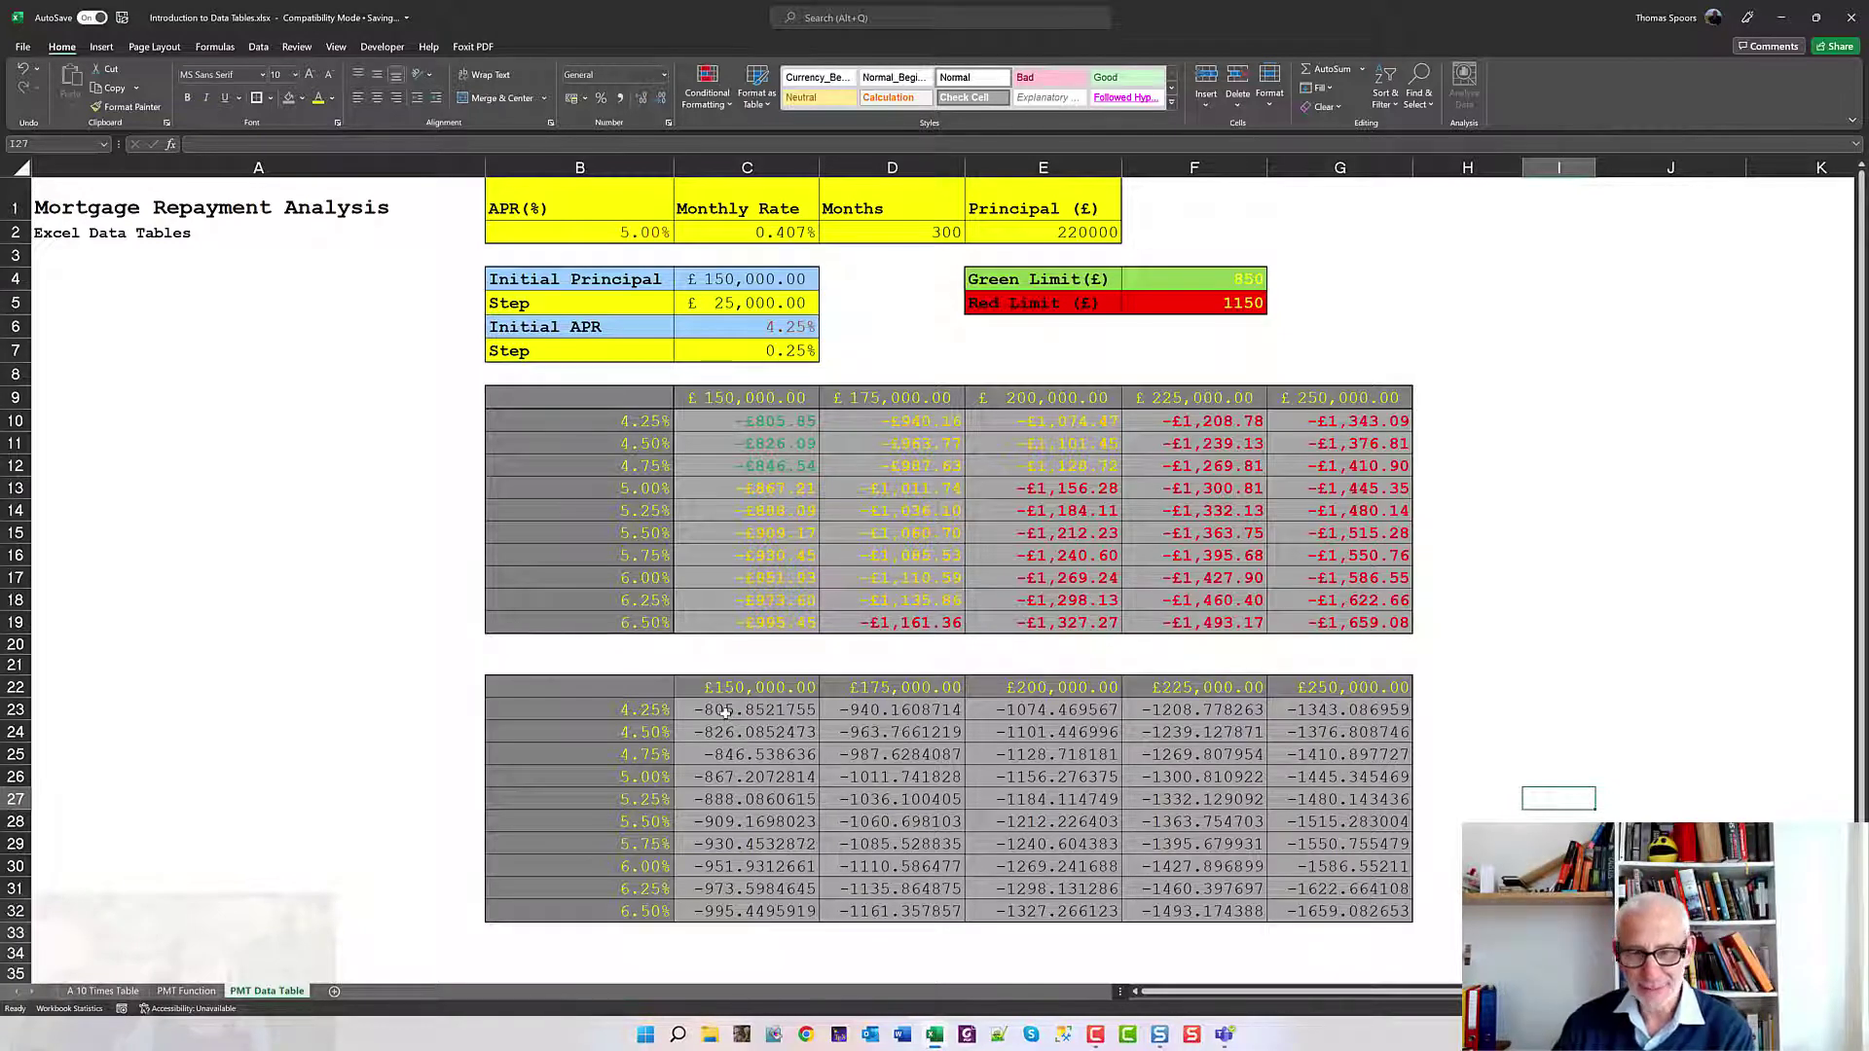
Show payments C23:G32 as pound currency, then select C23 for conditional formatting.
{"action": "left_click_drag", "start_coordinate": [725, 713], "coordinate": [1280, 910]}
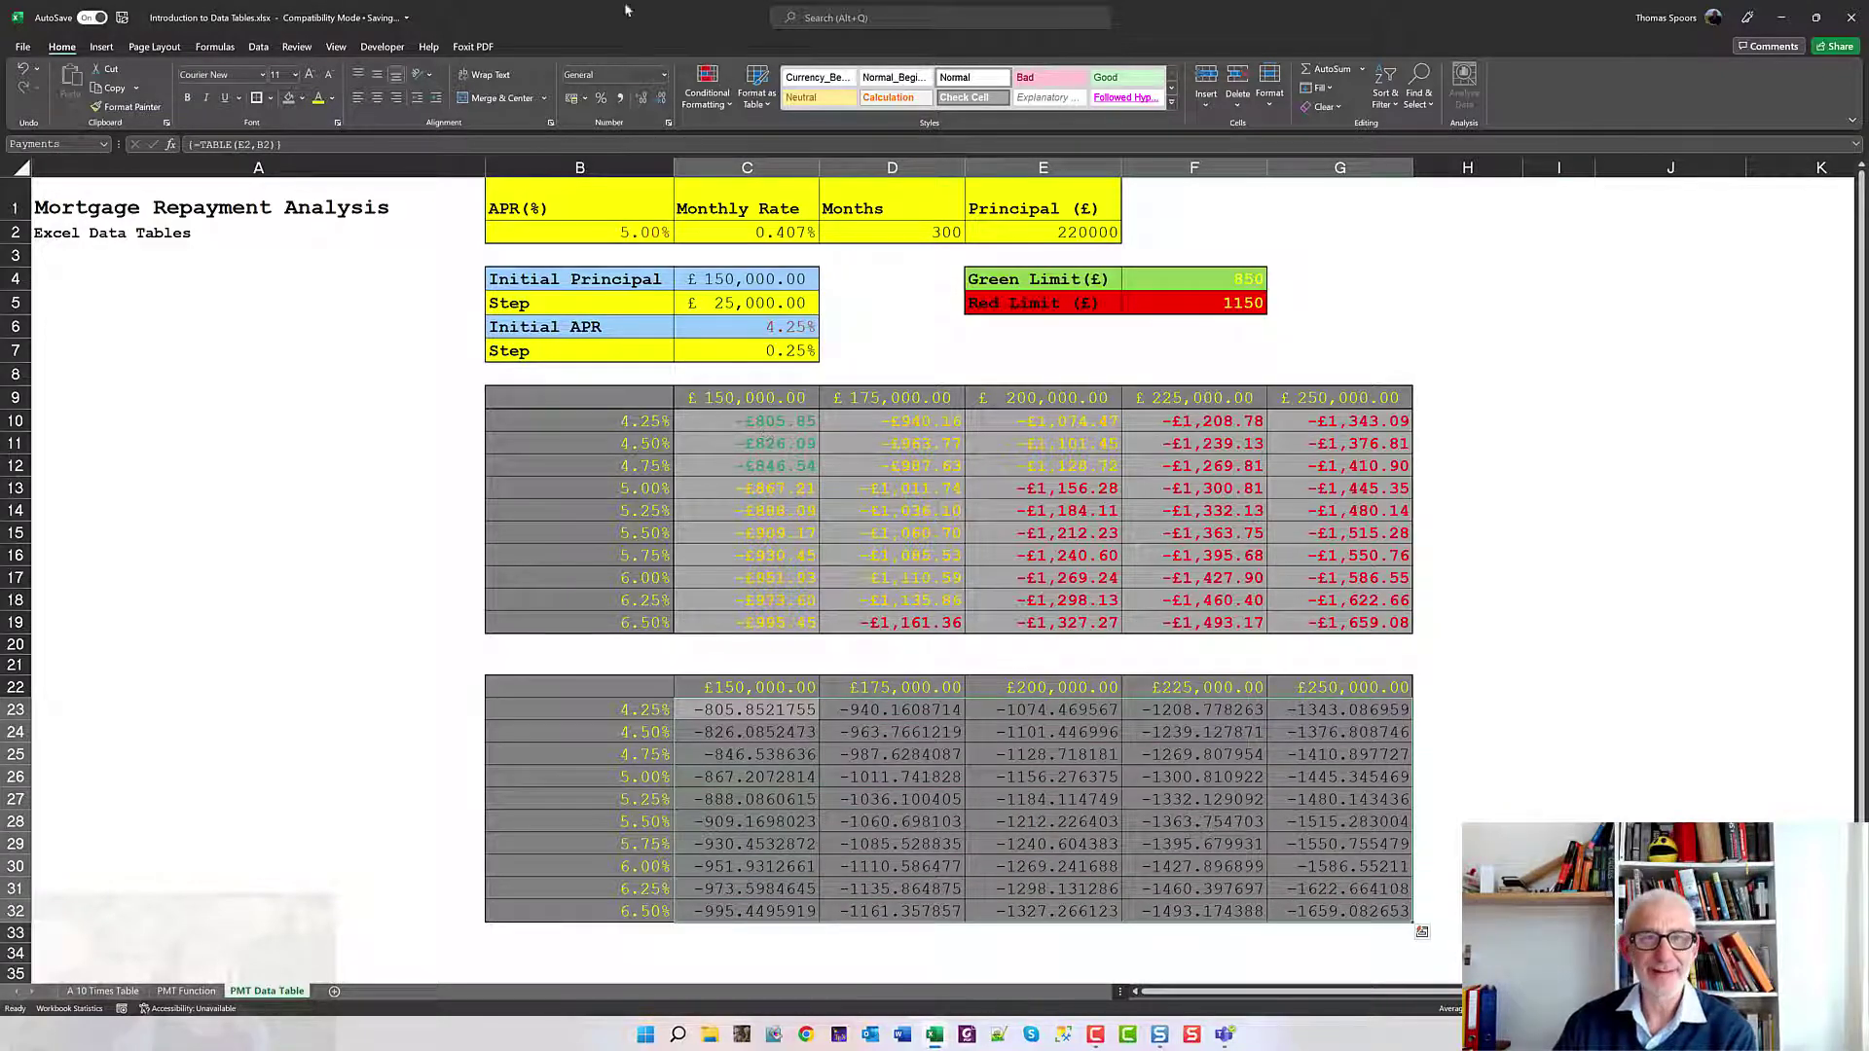
{"action": "left_click", "coordinate": [665, 75]}
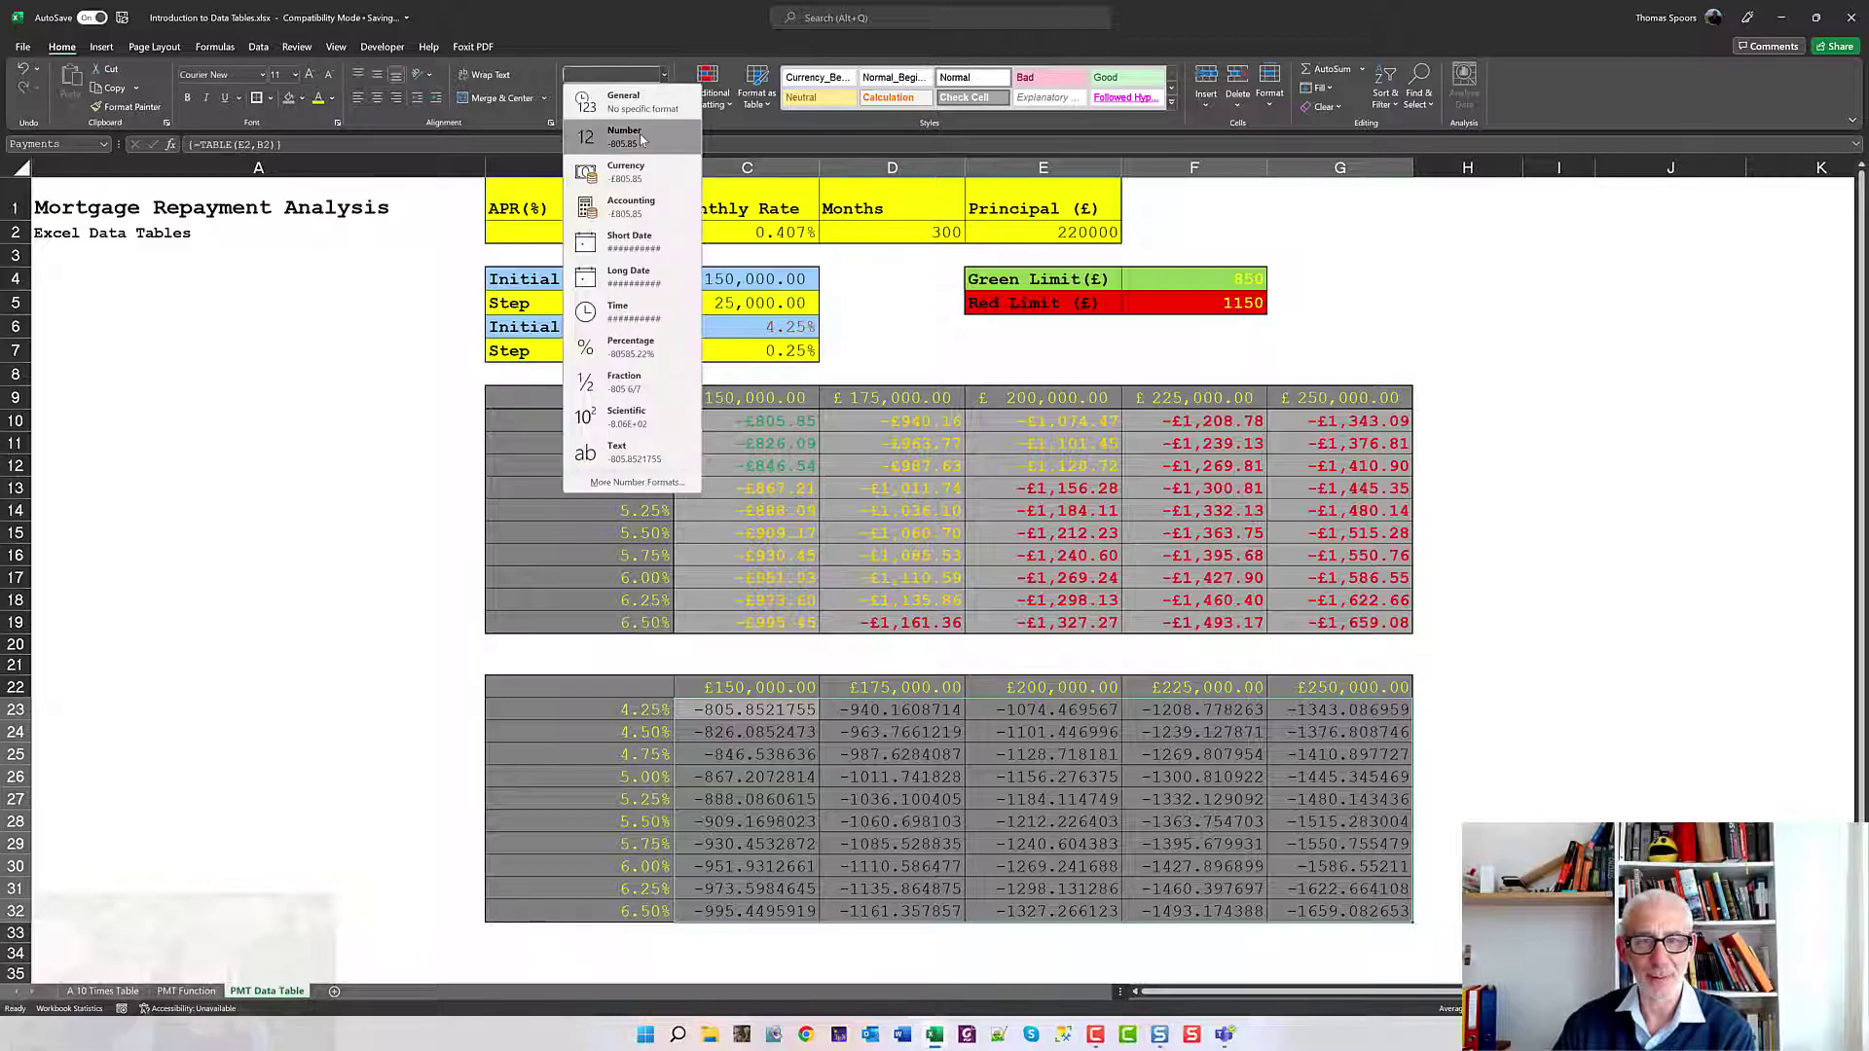
{"action": "left_click", "coordinate": [639, 176]}
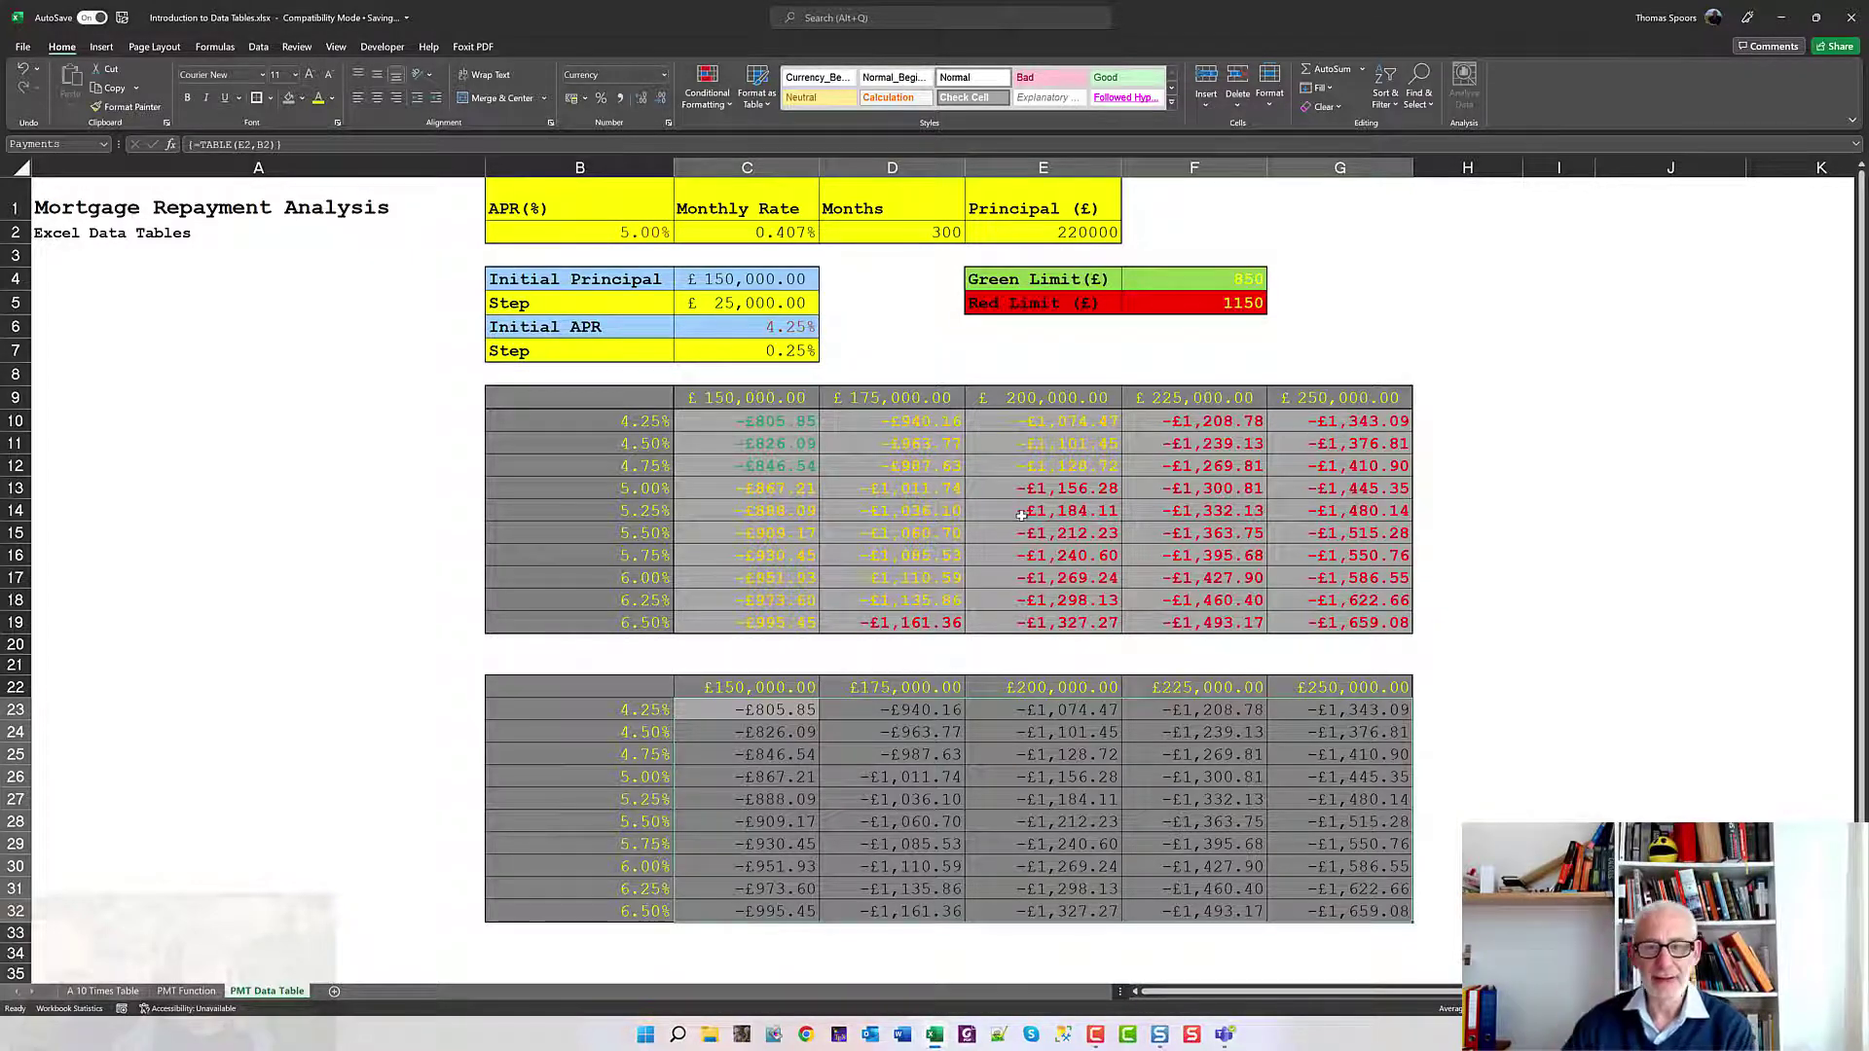
{"action": "key", "text": "ctrl+z"}
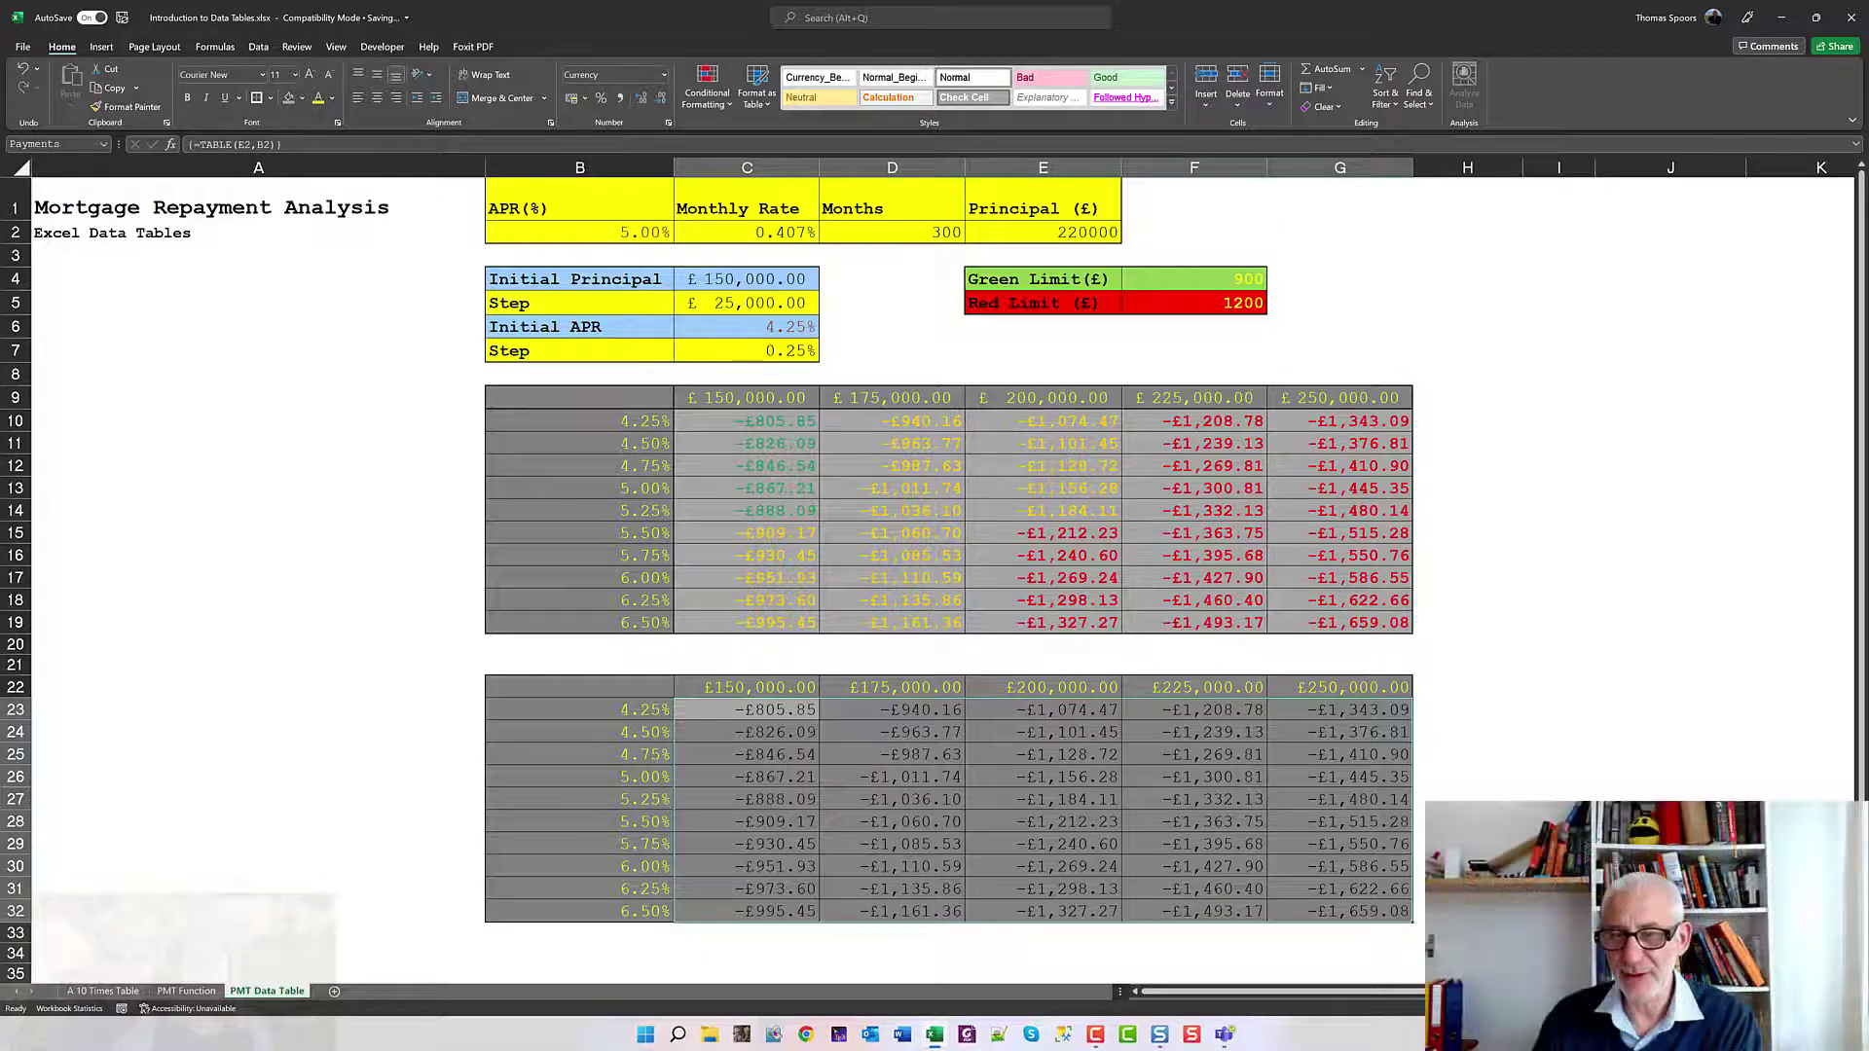
{"action": "left_click", "coordinate": [715, 712]}
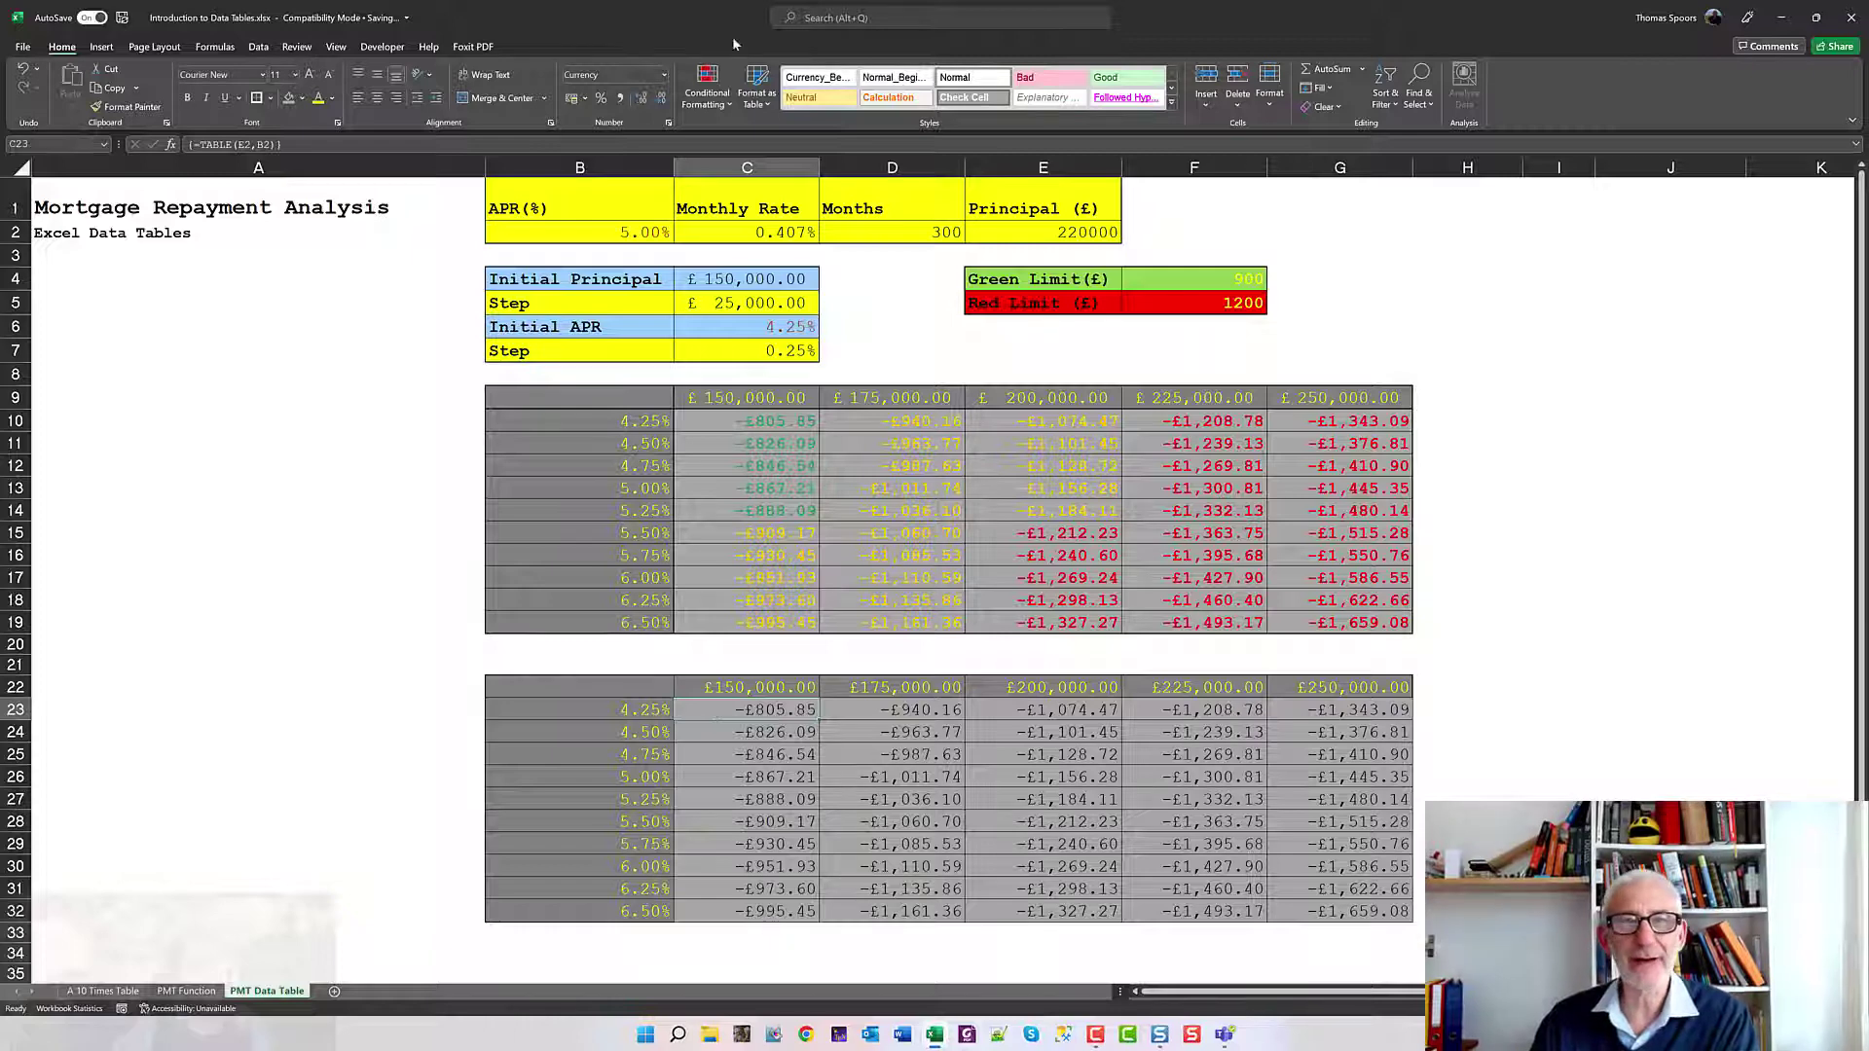
{"action": "left_click", "coordinate": [713, 102]}
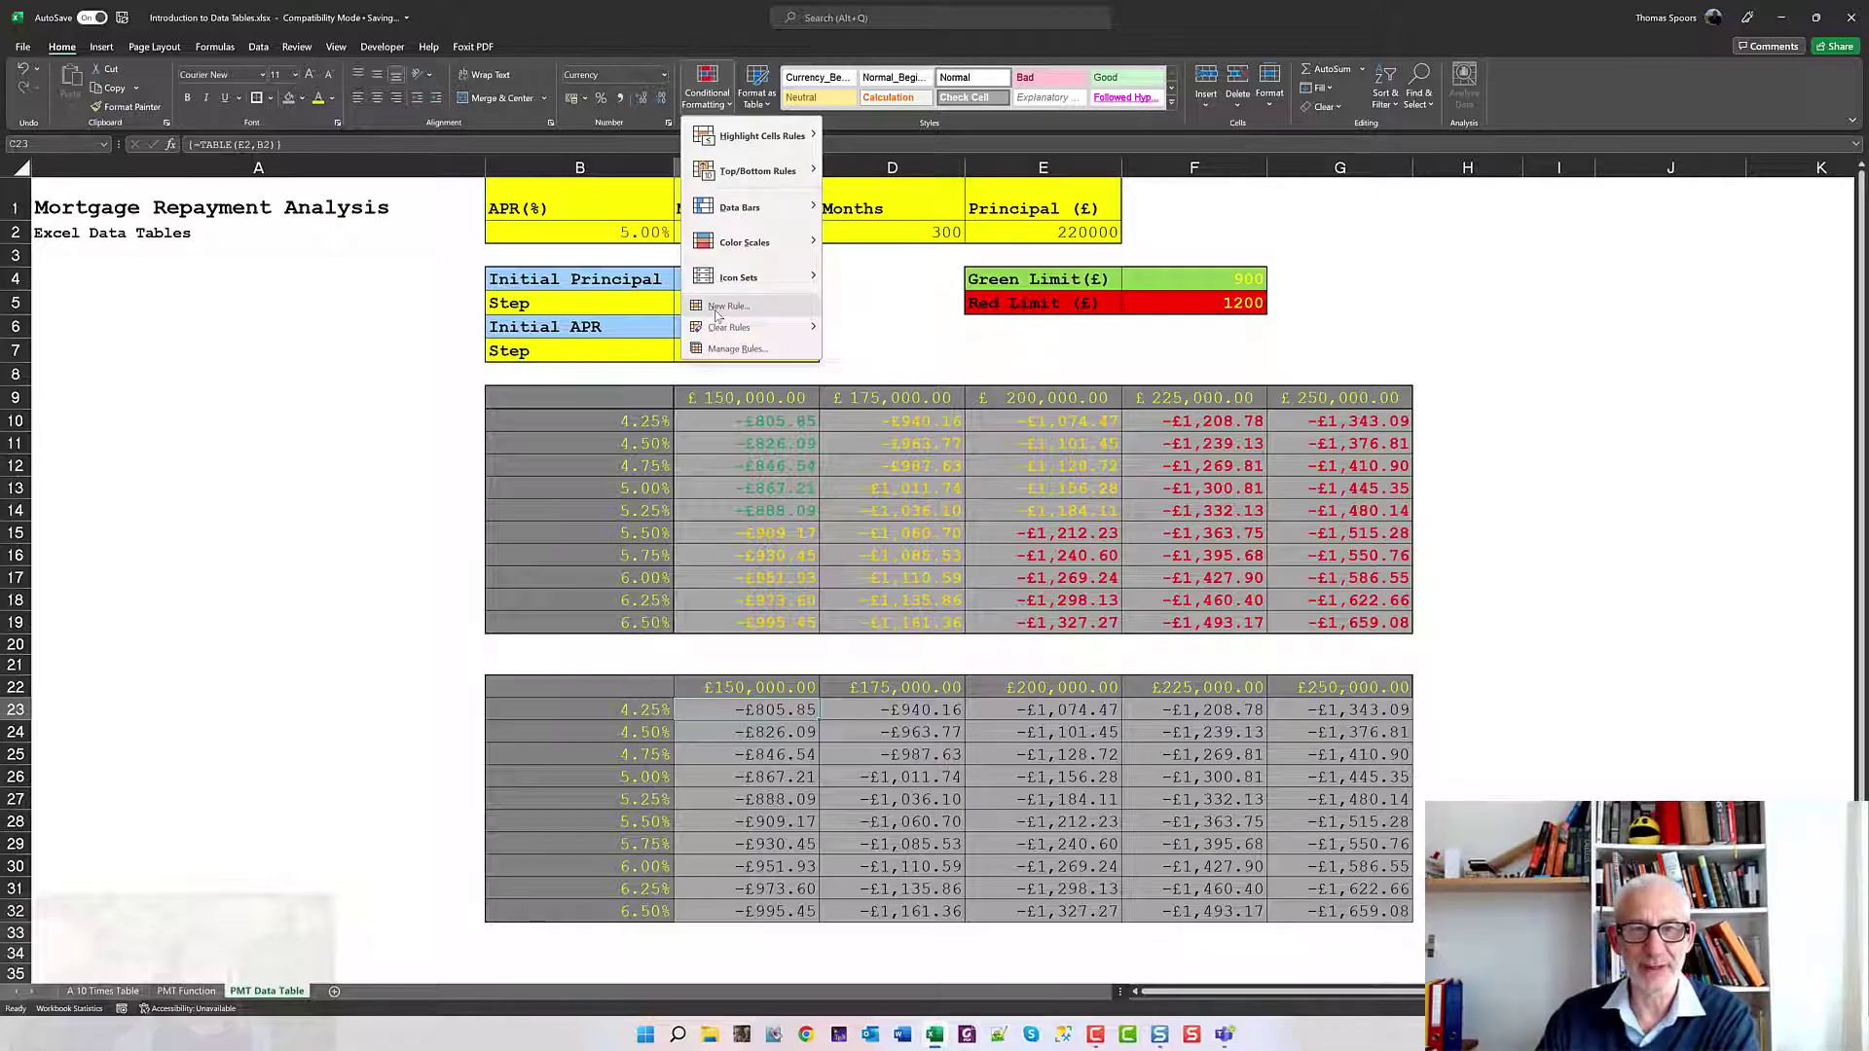
Start a formula-based rule reading =IF(-c23<=-$F$4,TRUE, False) against green limit F4.
{"action": "left_click", "coordinate": [717, 309]}
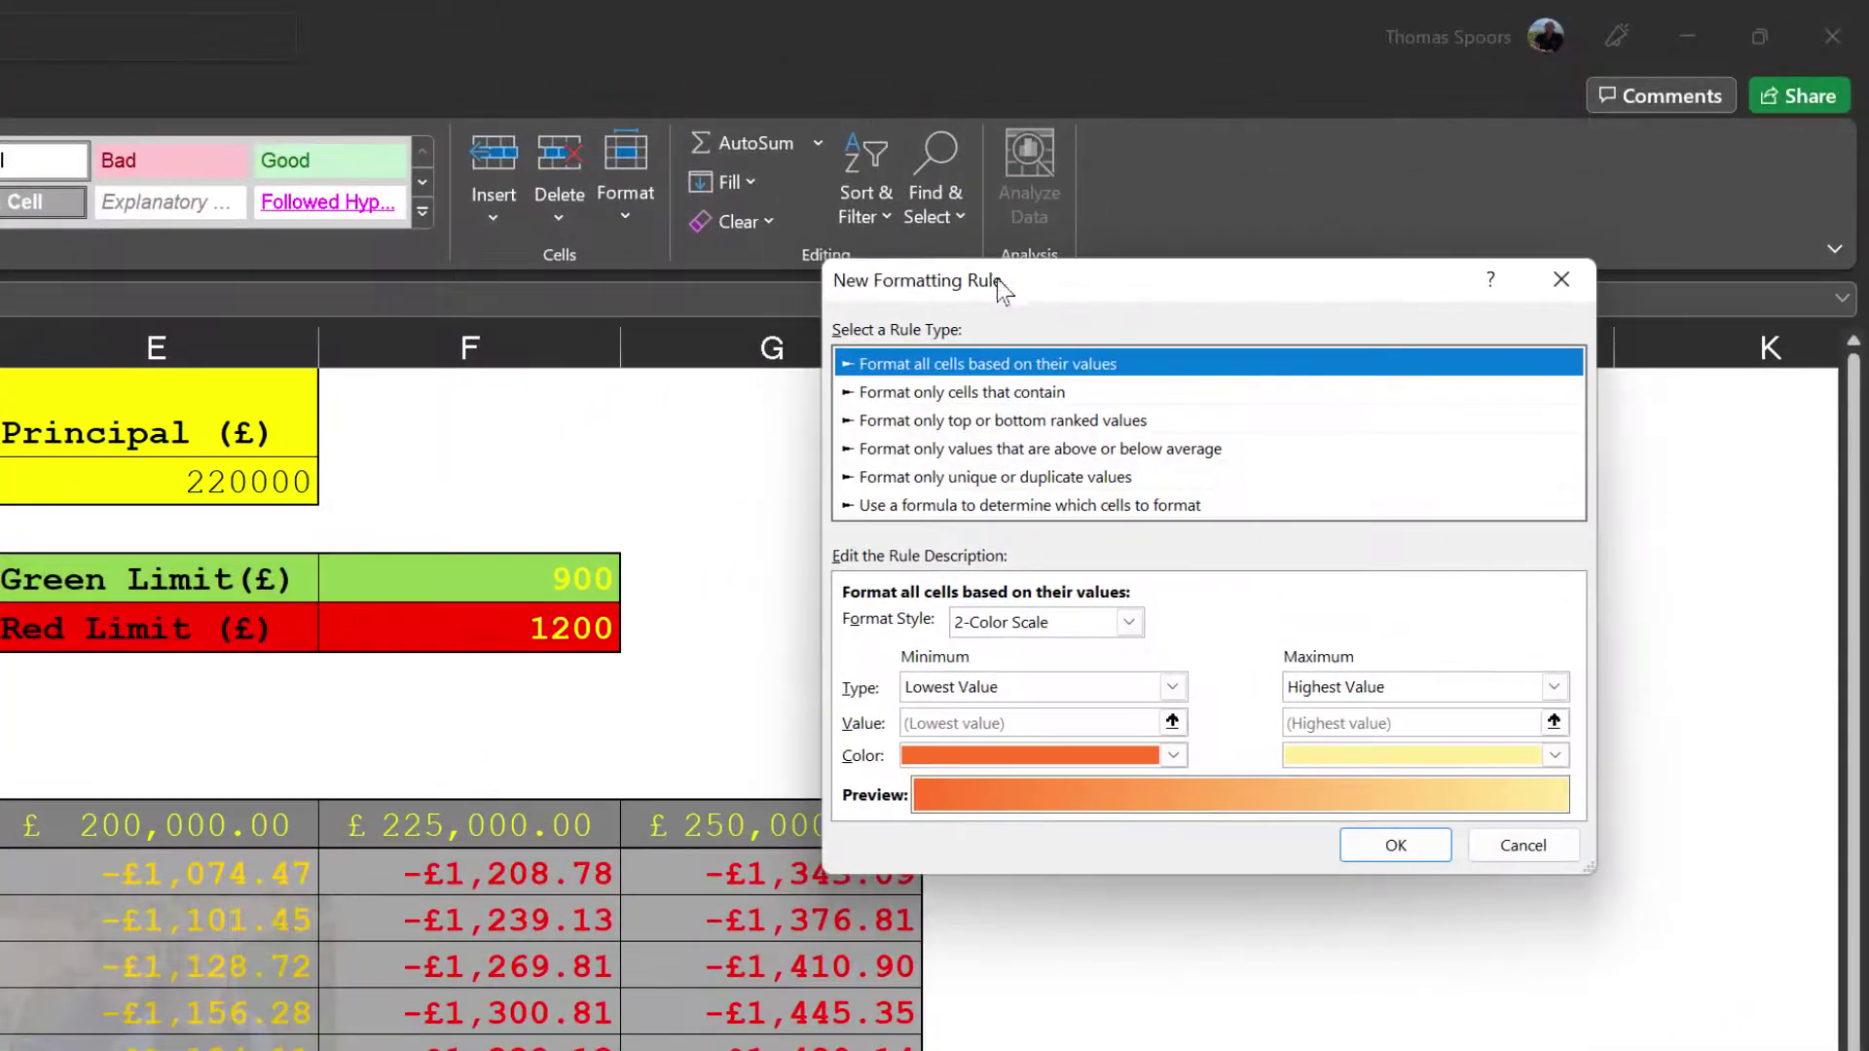
{"action": "left_click_drag", "start_coordinate": [996, 279], "coordinate": [1049, 345]}
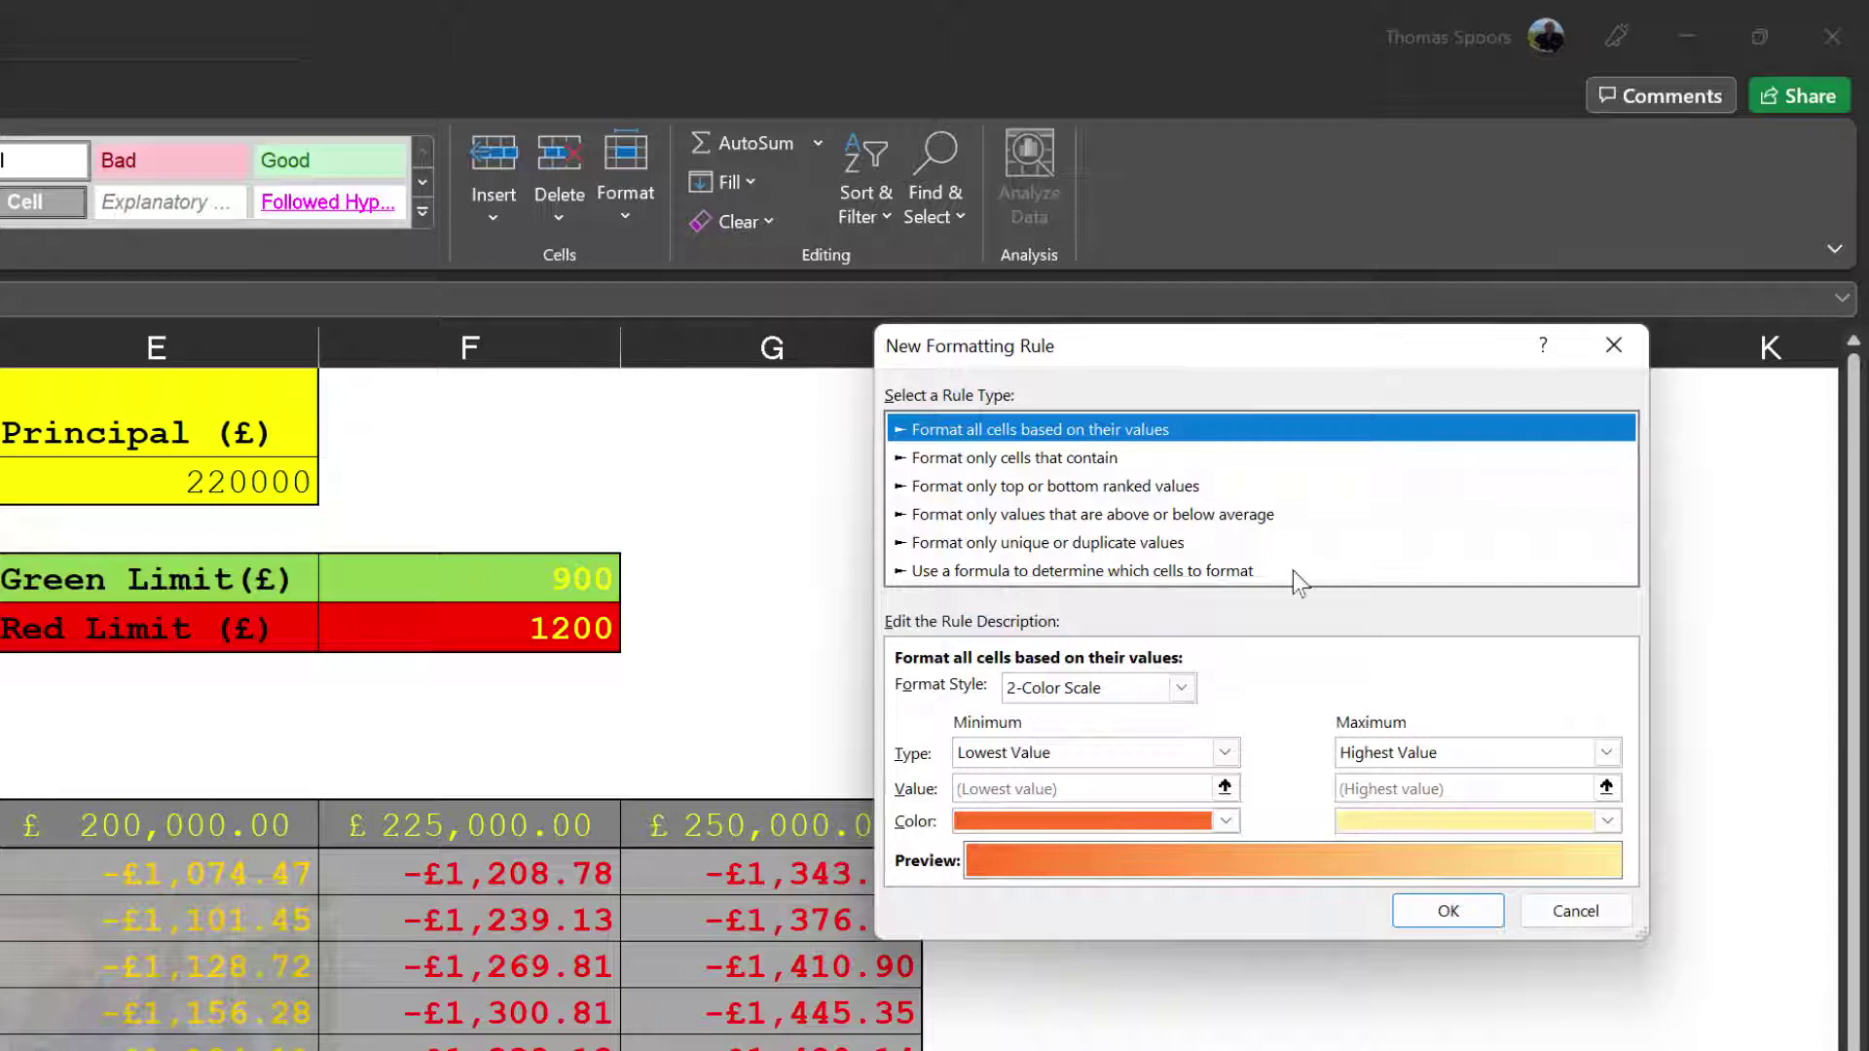
{"action": "left_click", "coordinate": [1154, 570]}
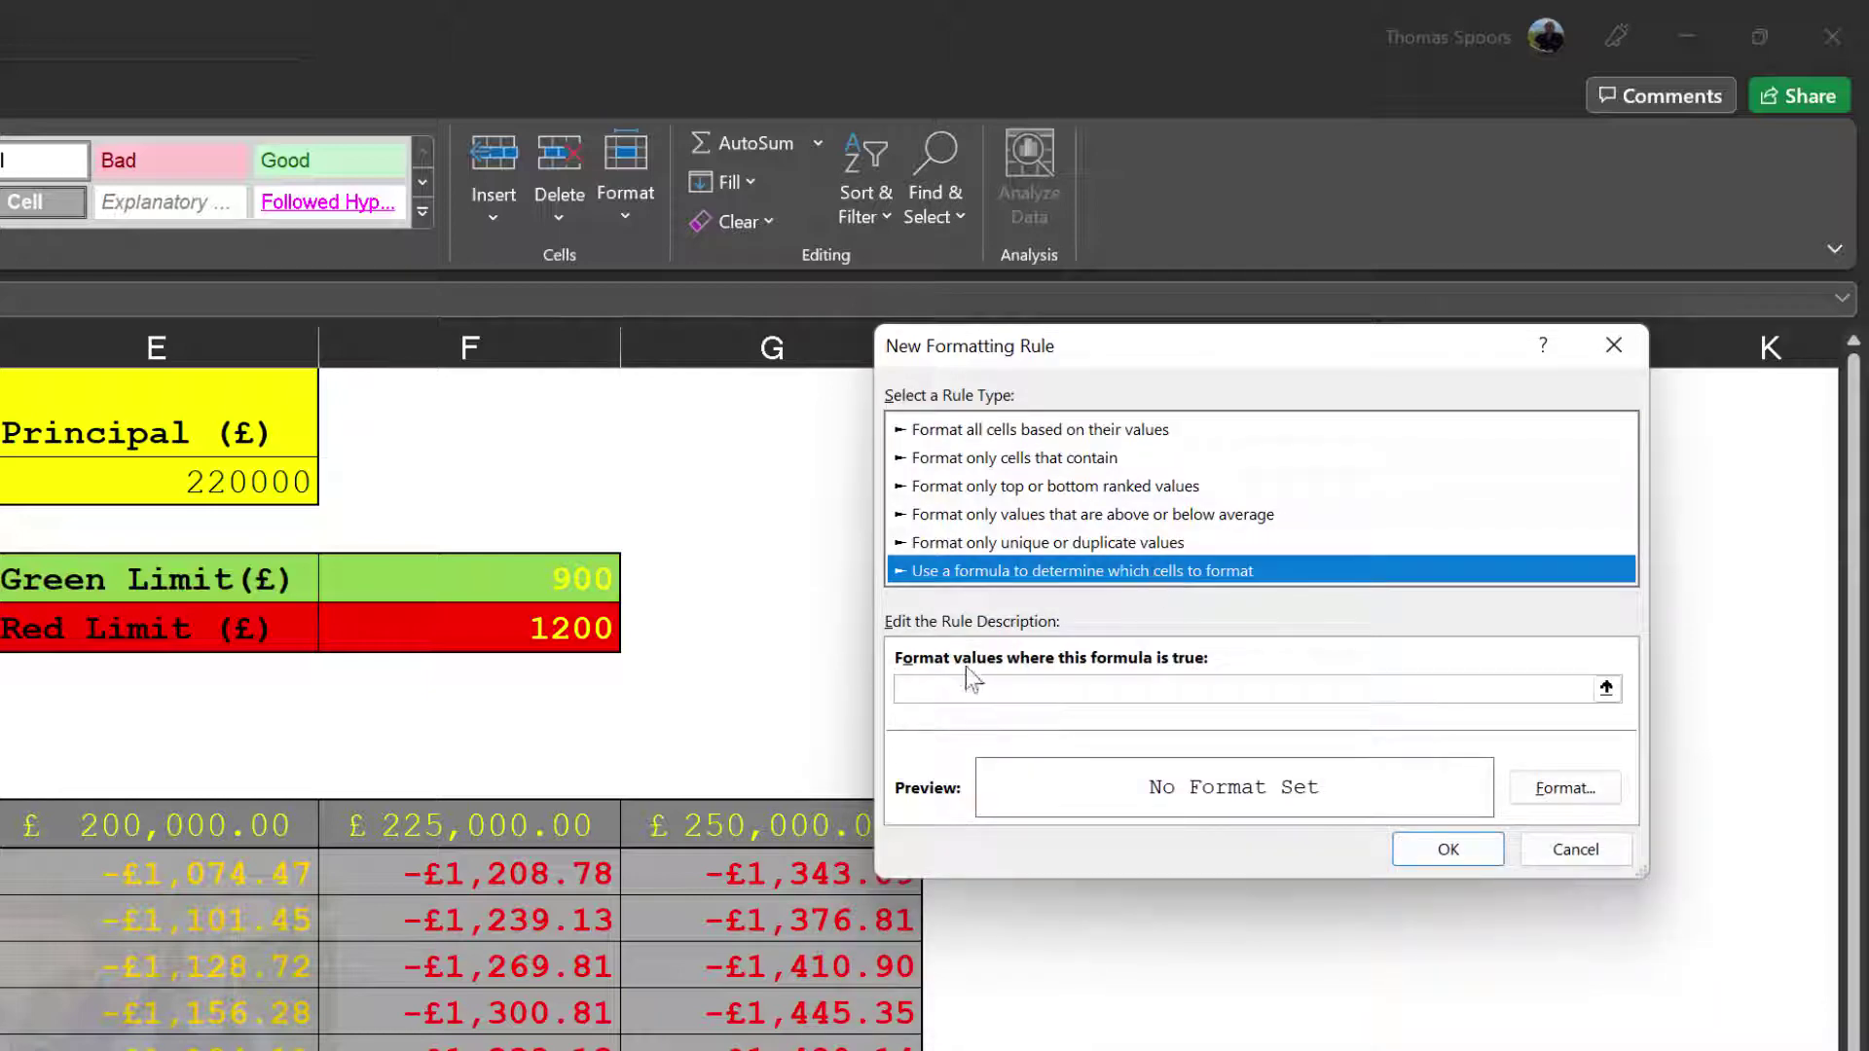
{"action": "left_click", "coordinate": [942, 688]}
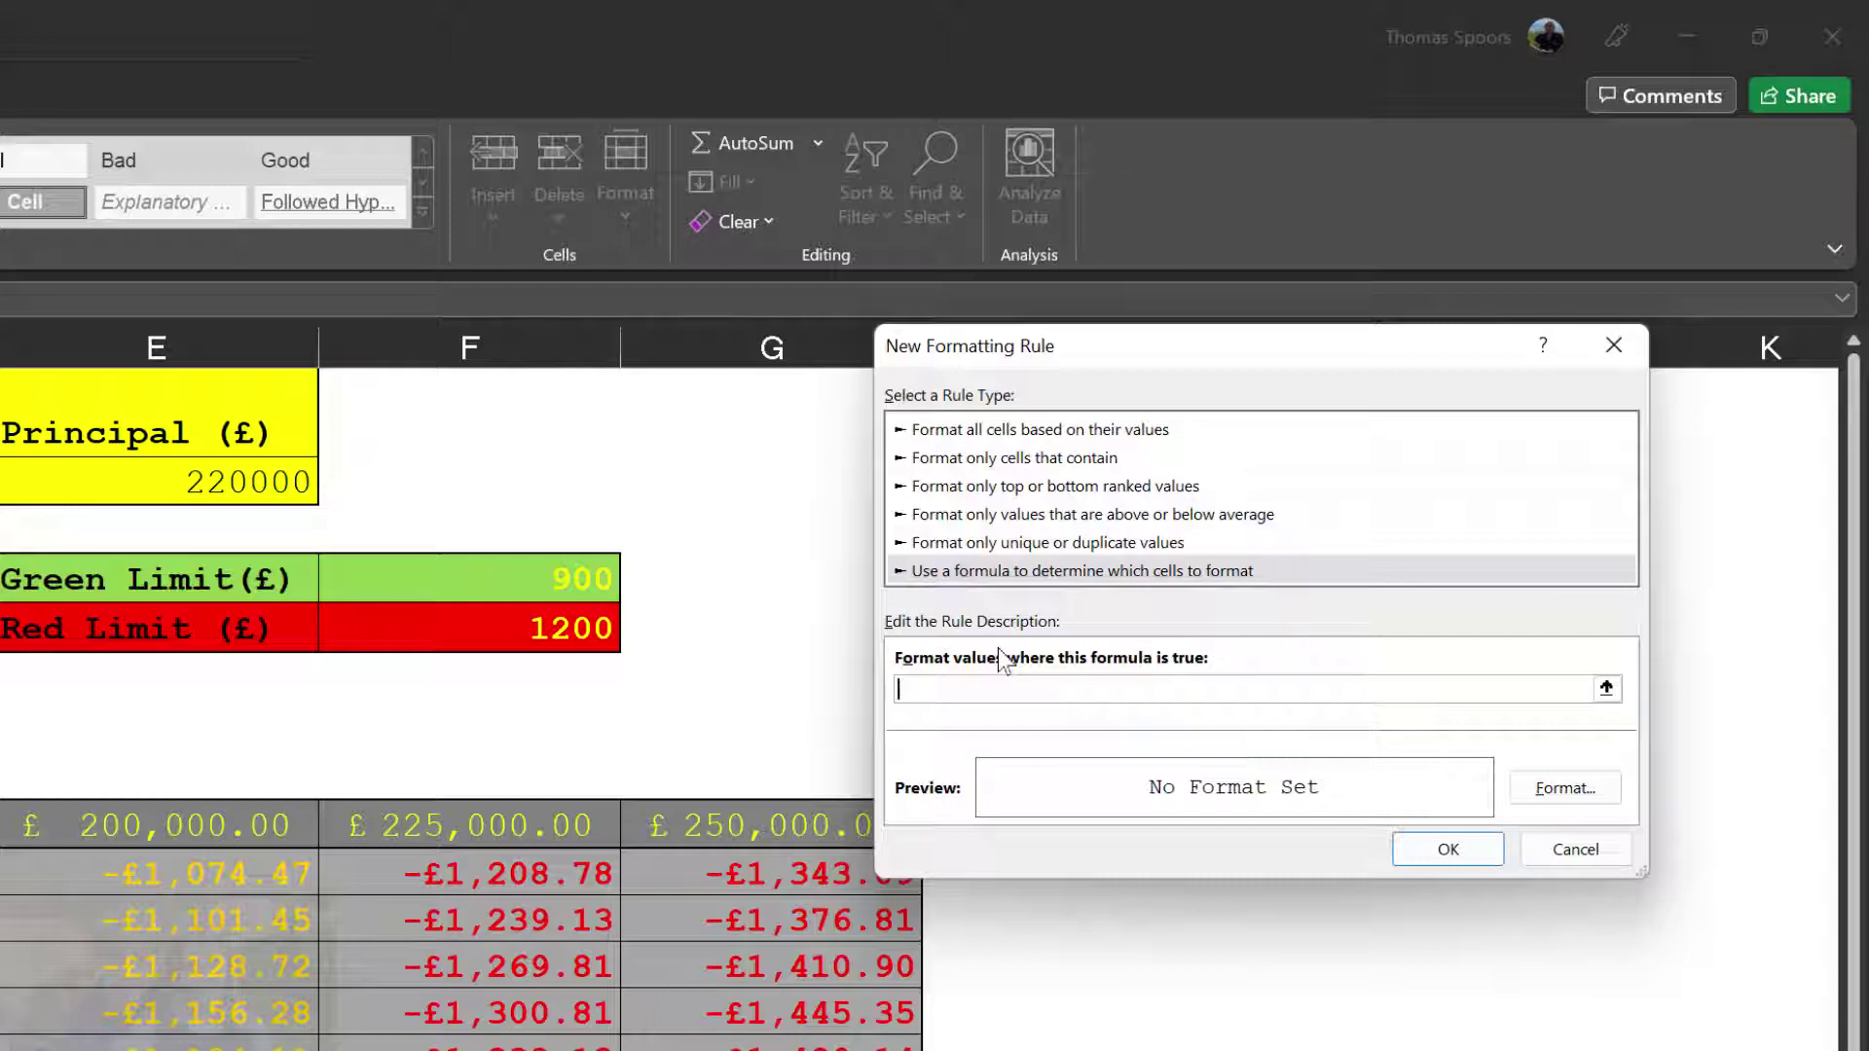
{"action": "type", "text": "=IF("}
{"action": "type", "text": "-c23"}
{"action": "type", "text": "<=-"}
{"action": "left_click", "coordinate": [442, 581]}
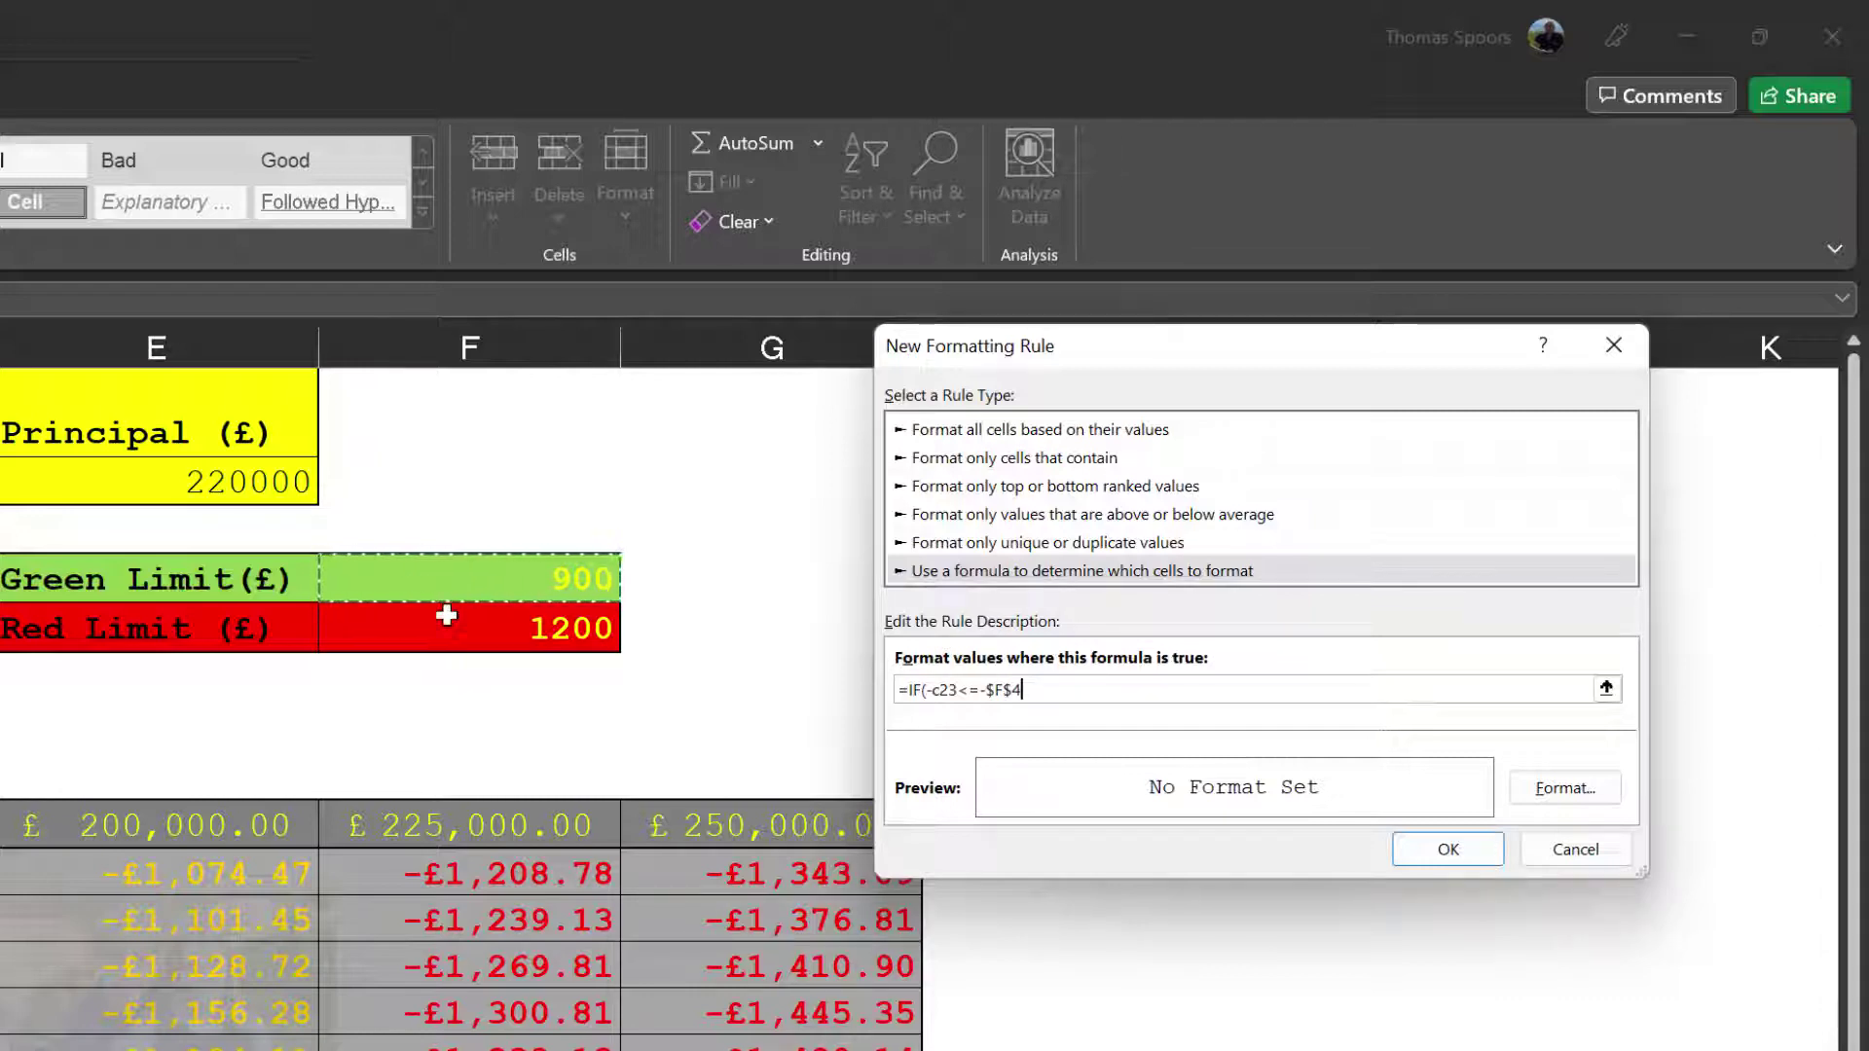
{"action": "type", "text": ",TRUE,"}
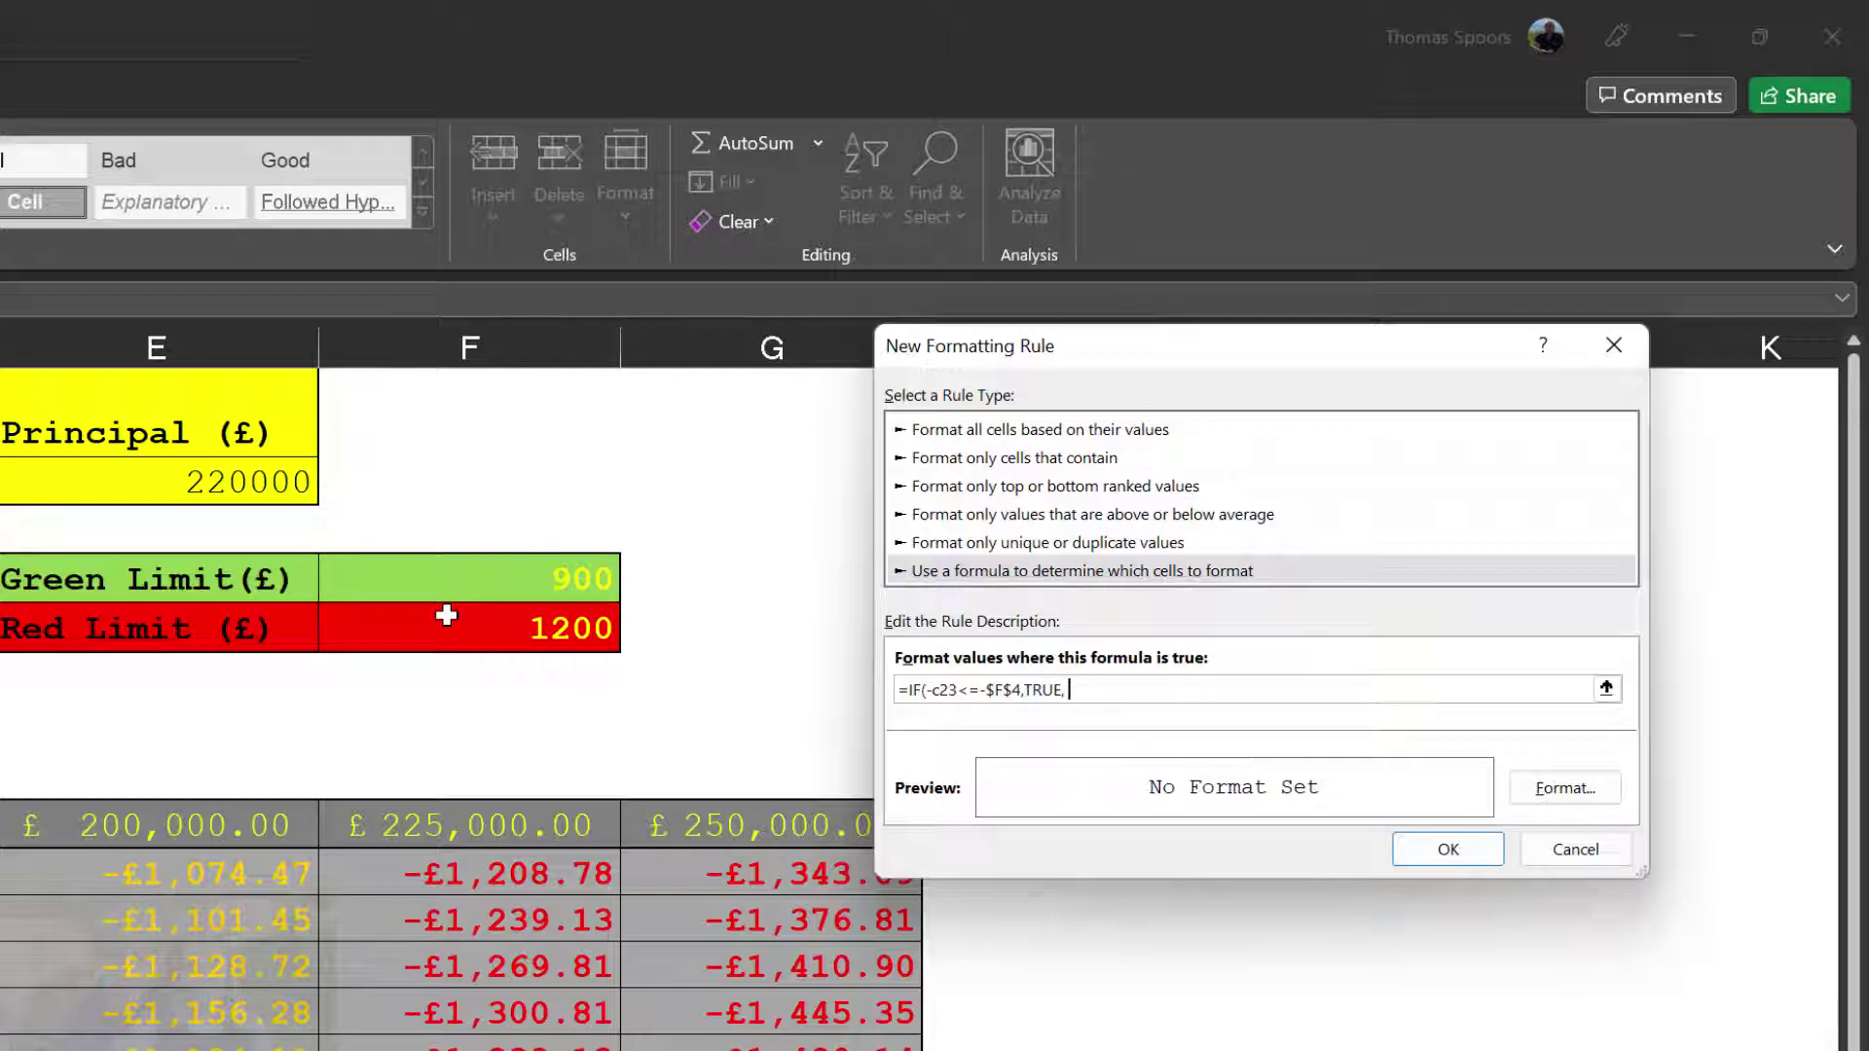
{"action": "type", "text": " Falsre"}
{"action": "key", "text": "BackSpace"}
{"action": "key", "text": "BackSpace"}
Close the formula and save the rule with a bold green font format.
{"action": "type", "text": "e)"}
{"action": "left_click", "coordinate": [1563, 788]}
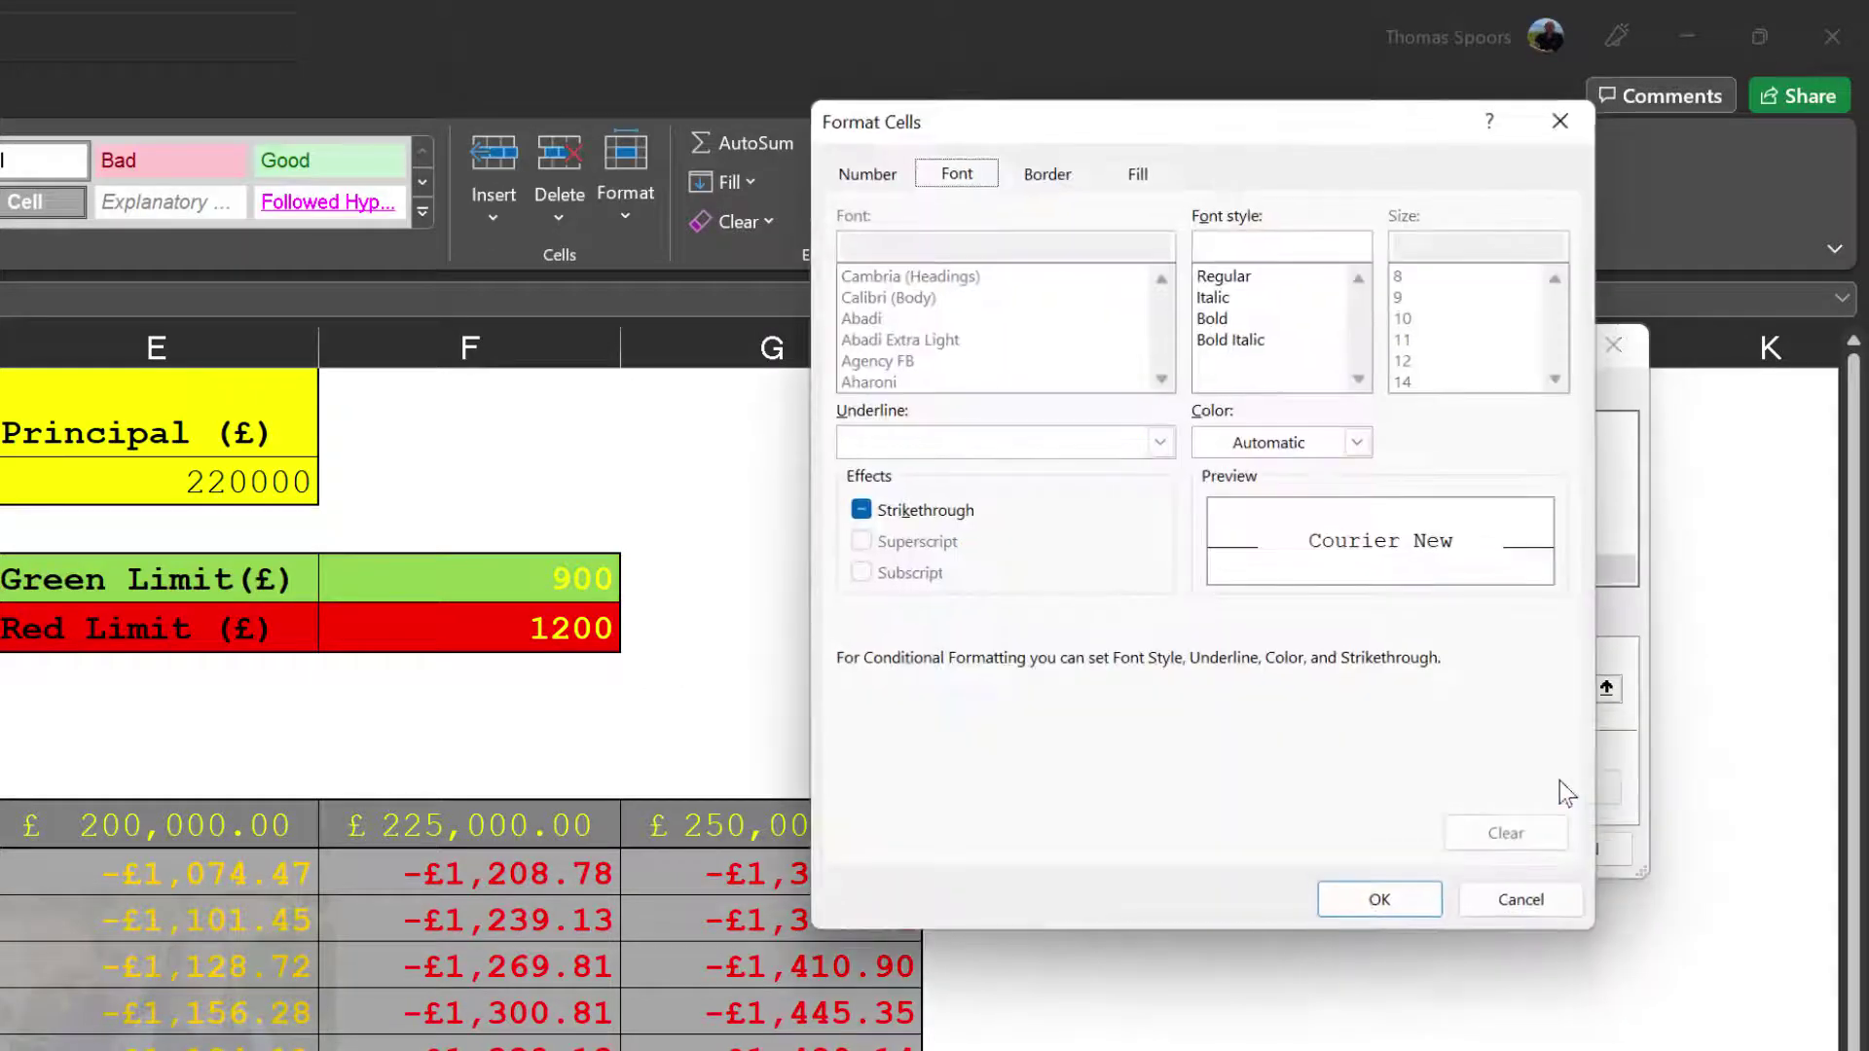
{"action": "left_click", "coordinate": [1234, 321]}
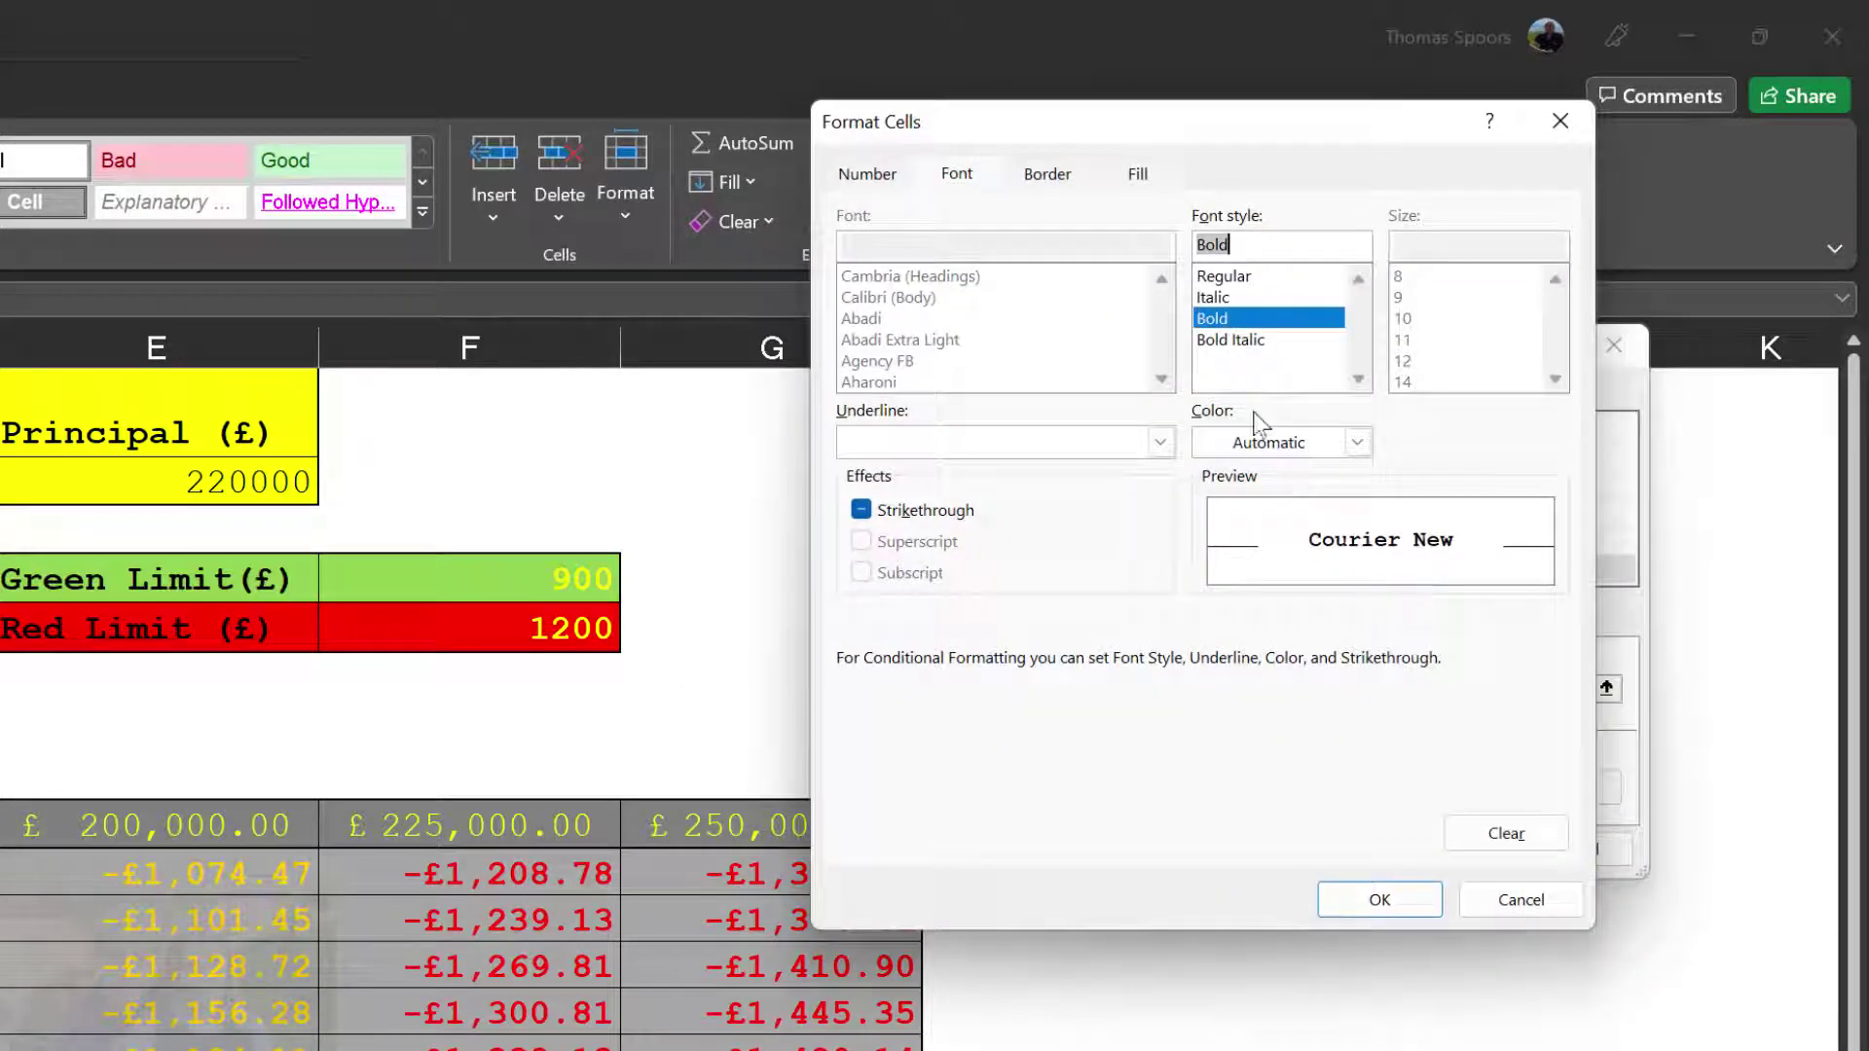
{"action": "left_click", "coordinate": [1357, 442]}
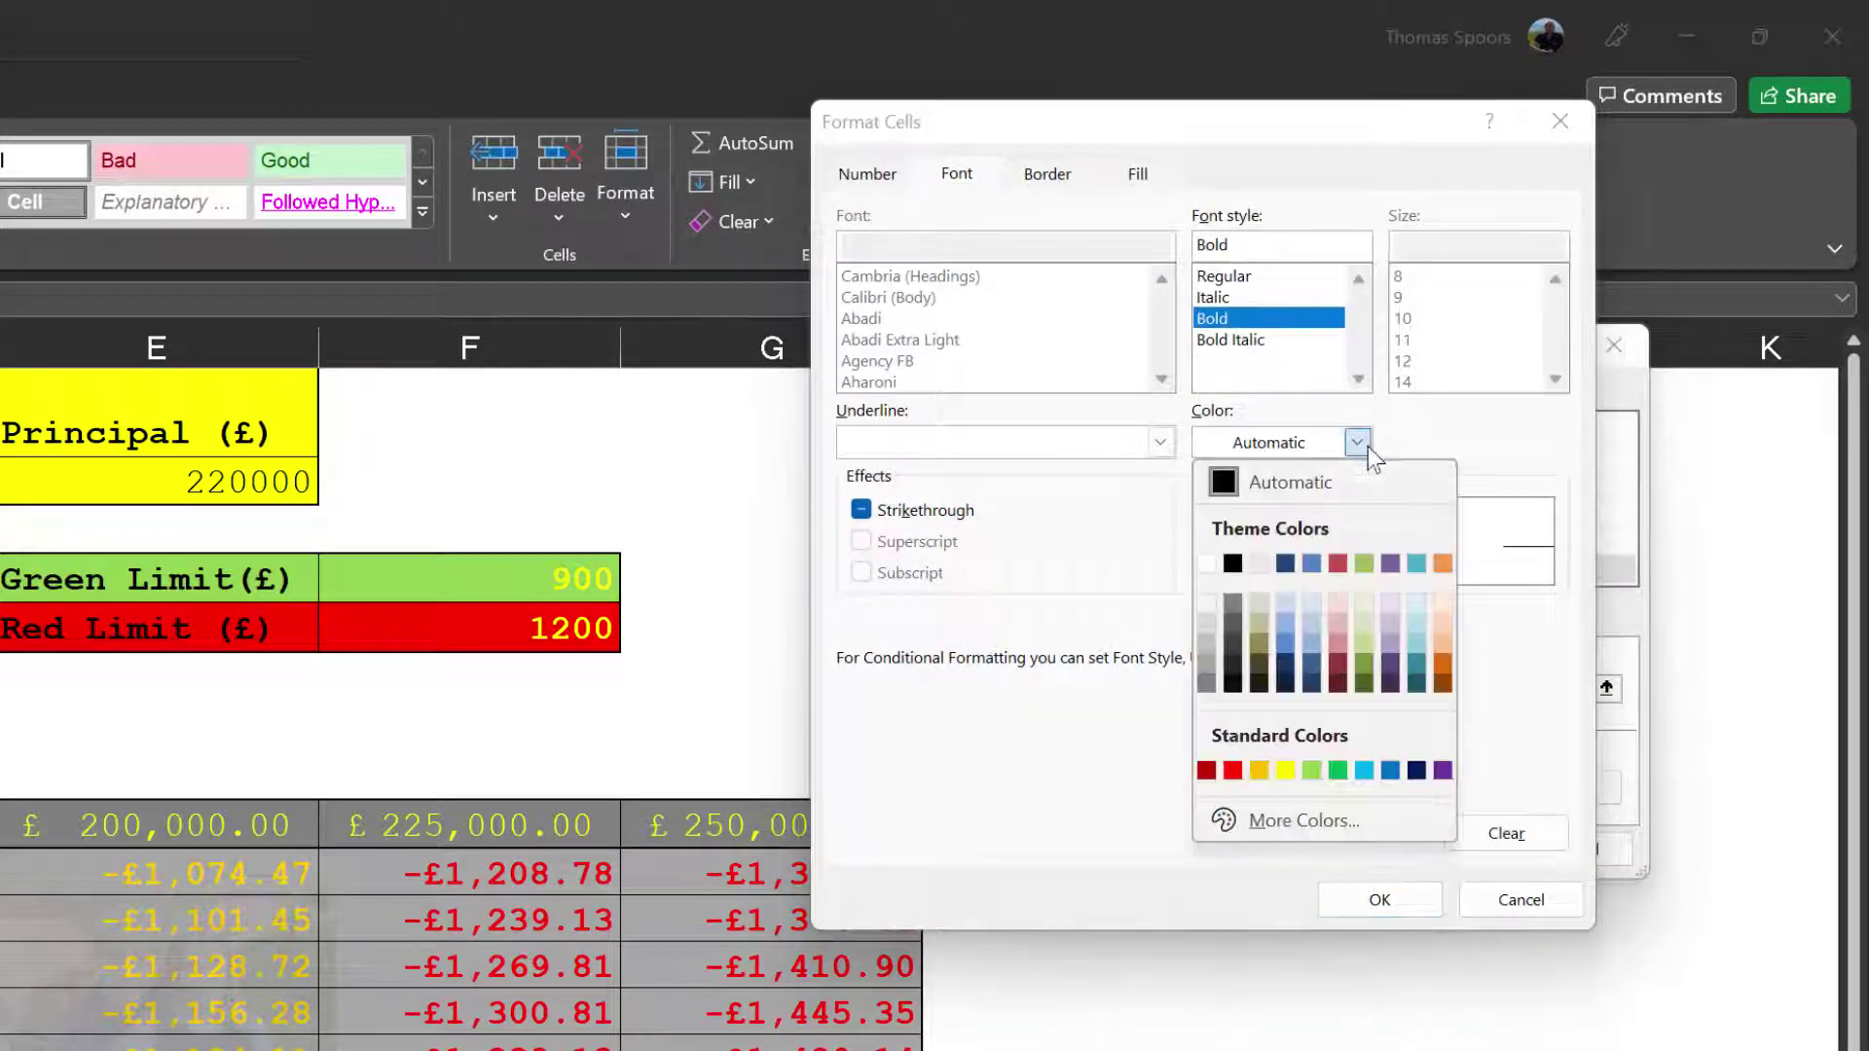
{"action": "left_click", "coordinate": [1339, 771]}
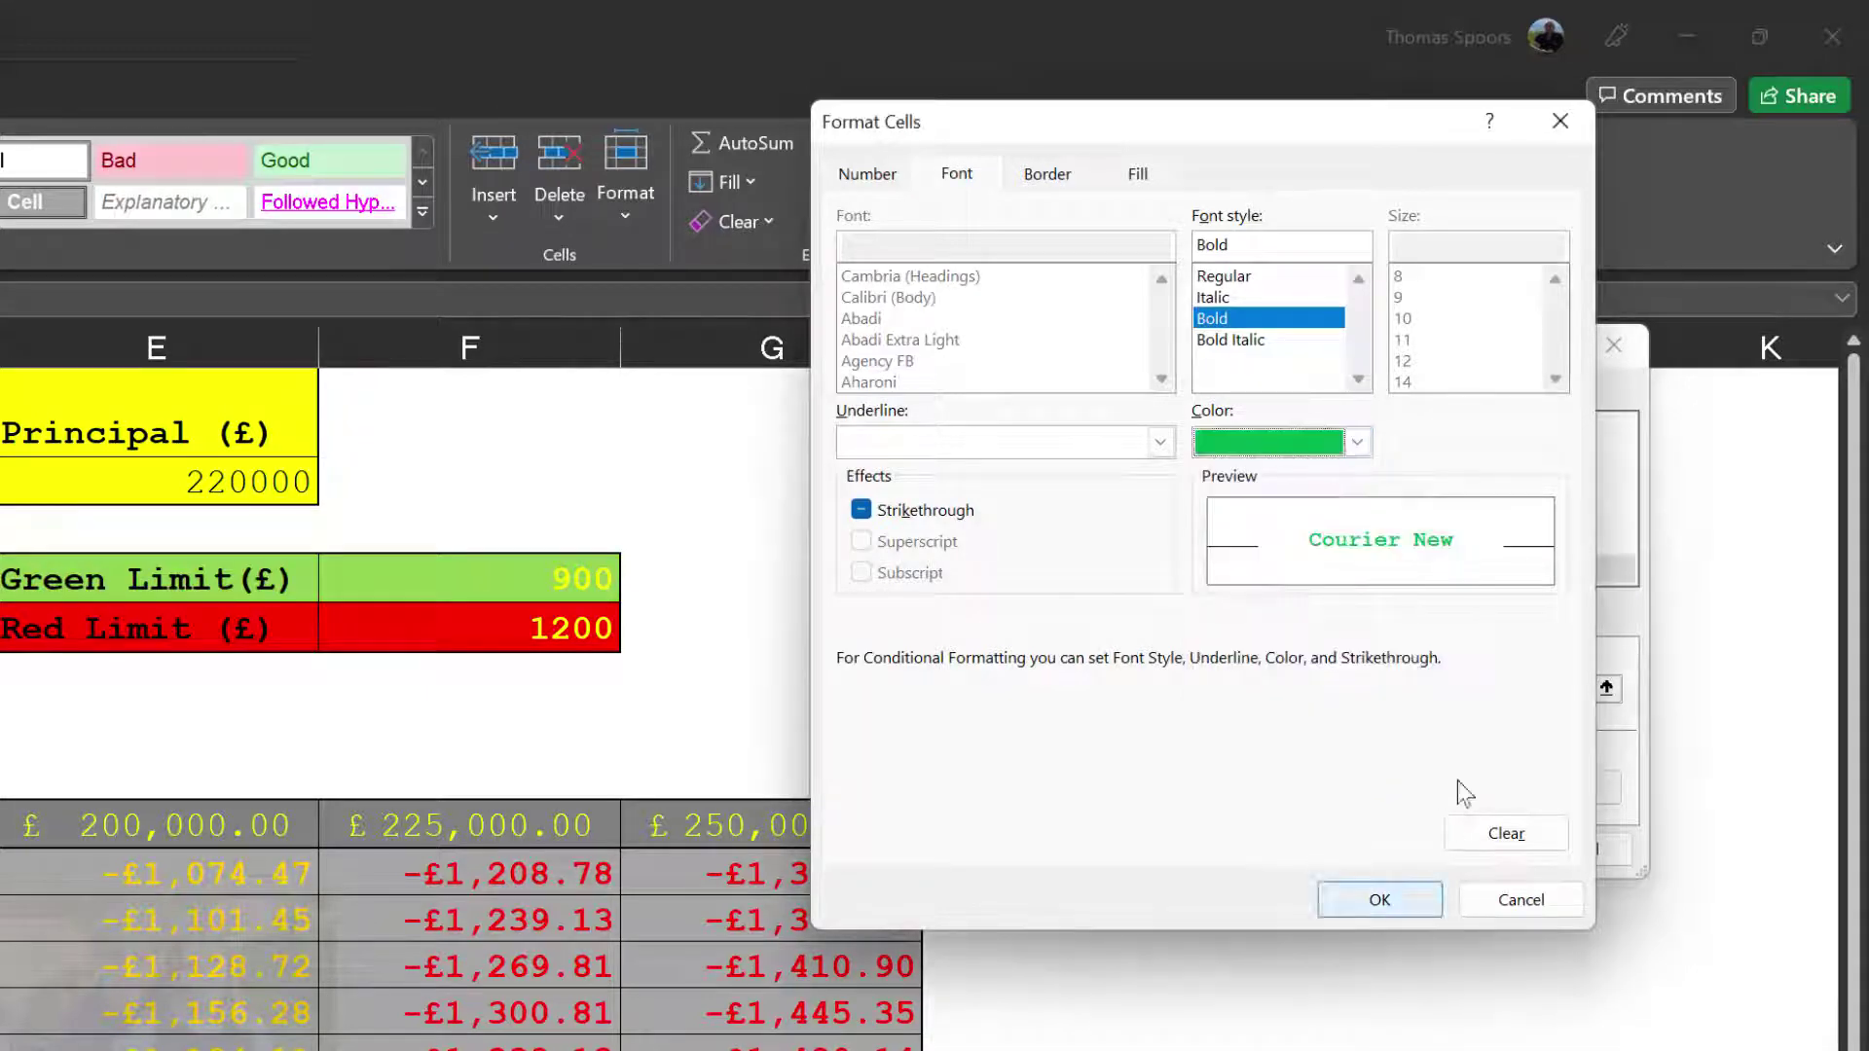
{"action": "left_click", "coordinate": [1401, 903]}
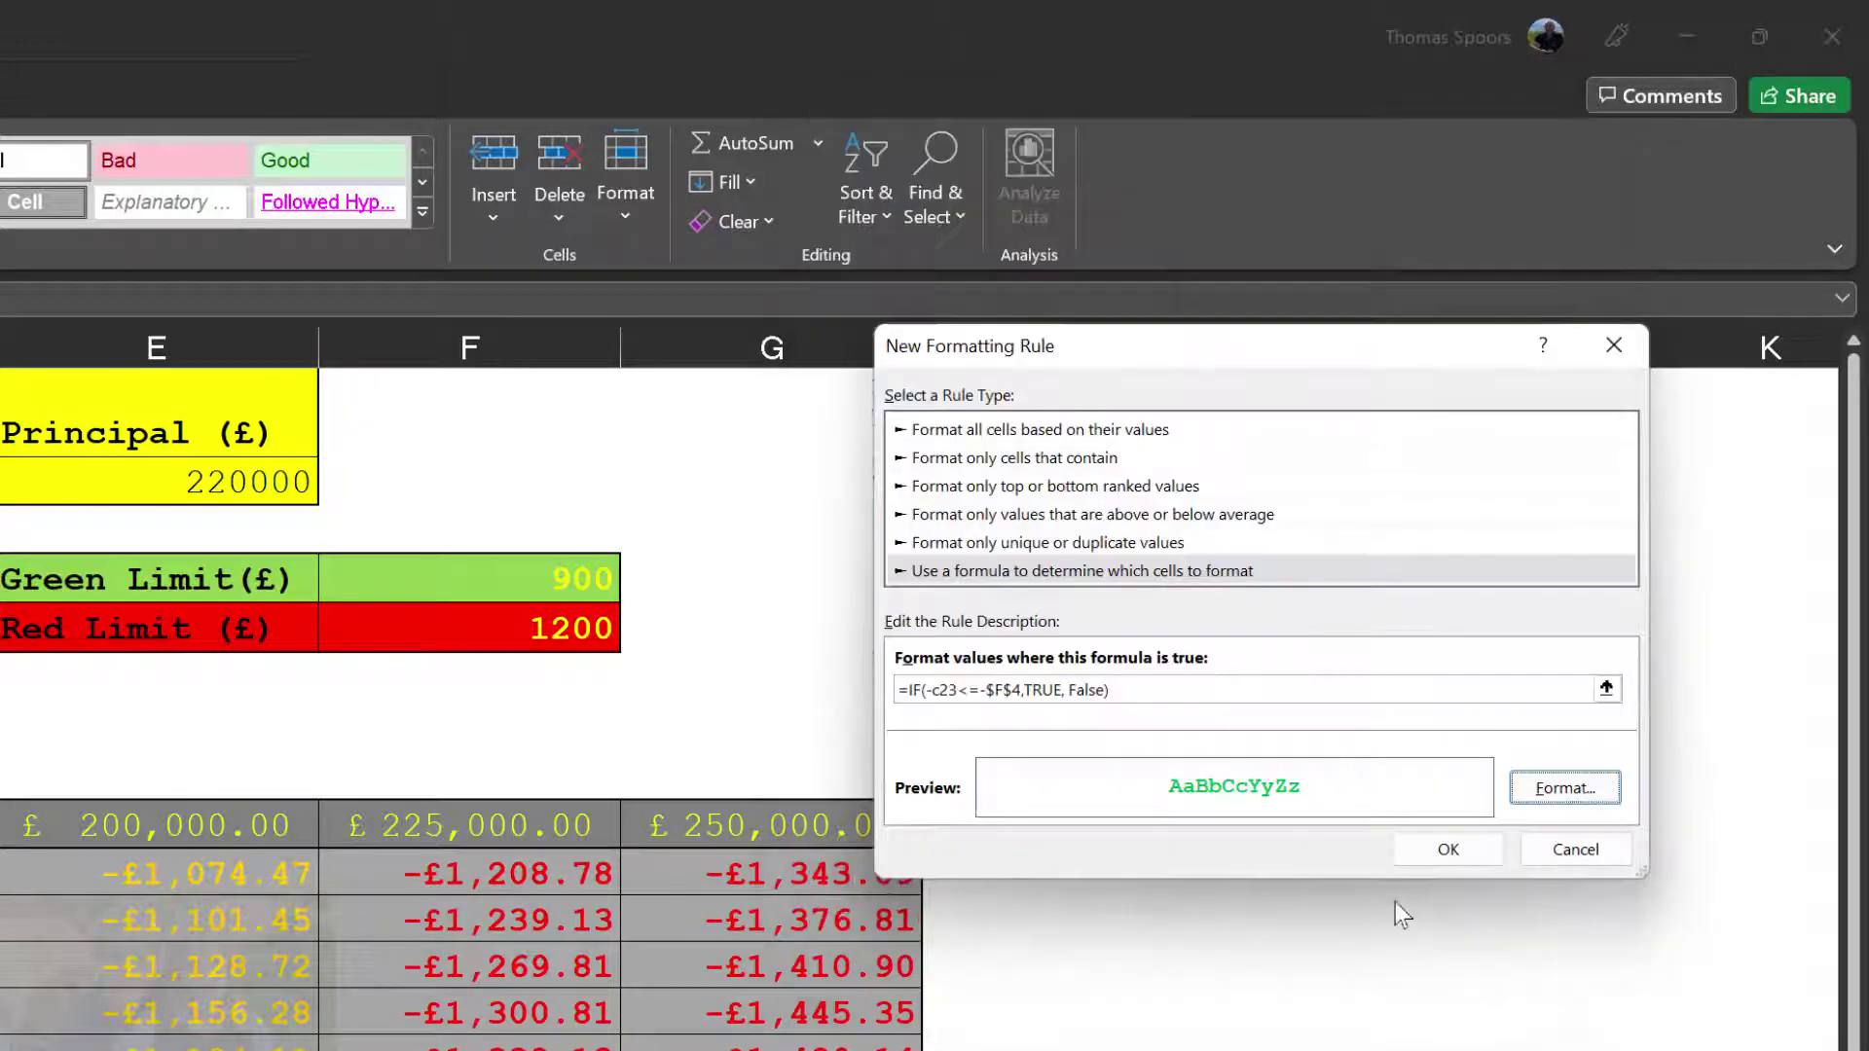
{"action": "left_click", "coordinate": [1425, 861]}
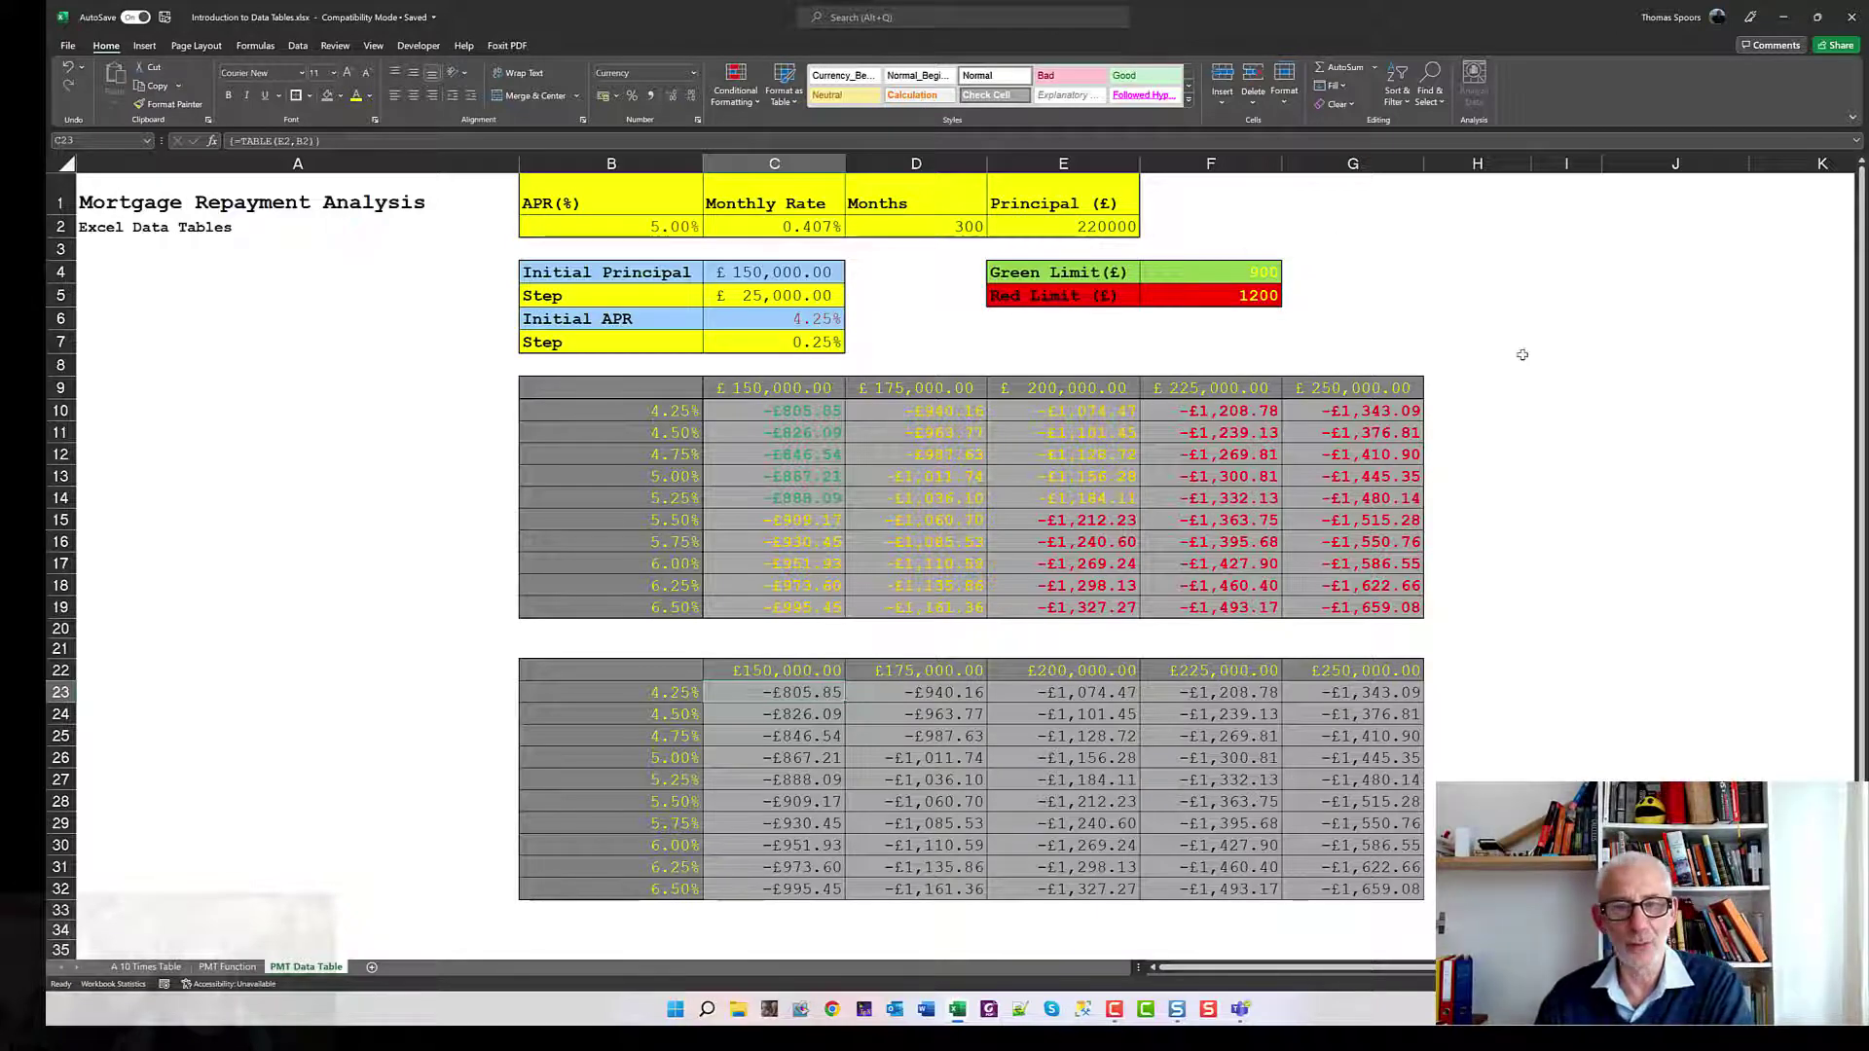
Edit the green rule to remove the minus before $F$4, turning C23 green.
{"action": "left_click", "coordinate": [742, 110]}
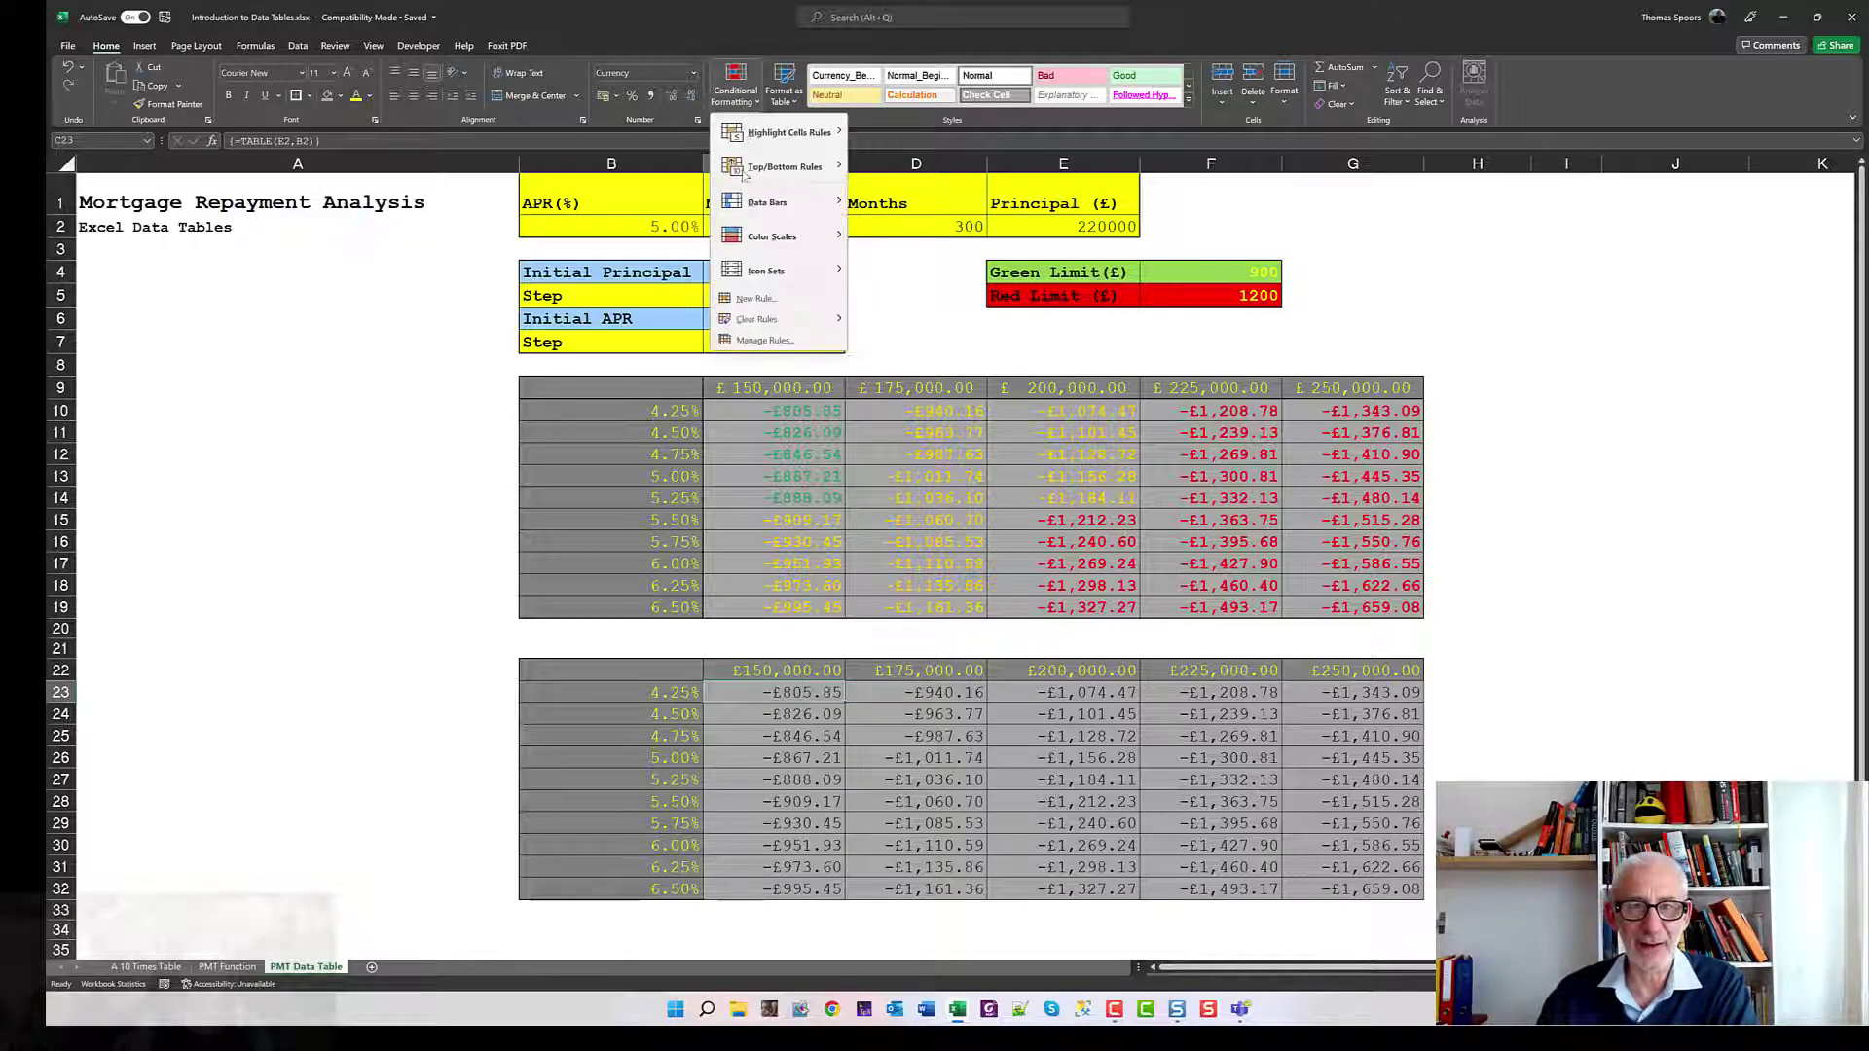
{"action": "left_click", "coordinate": [747, 341]}
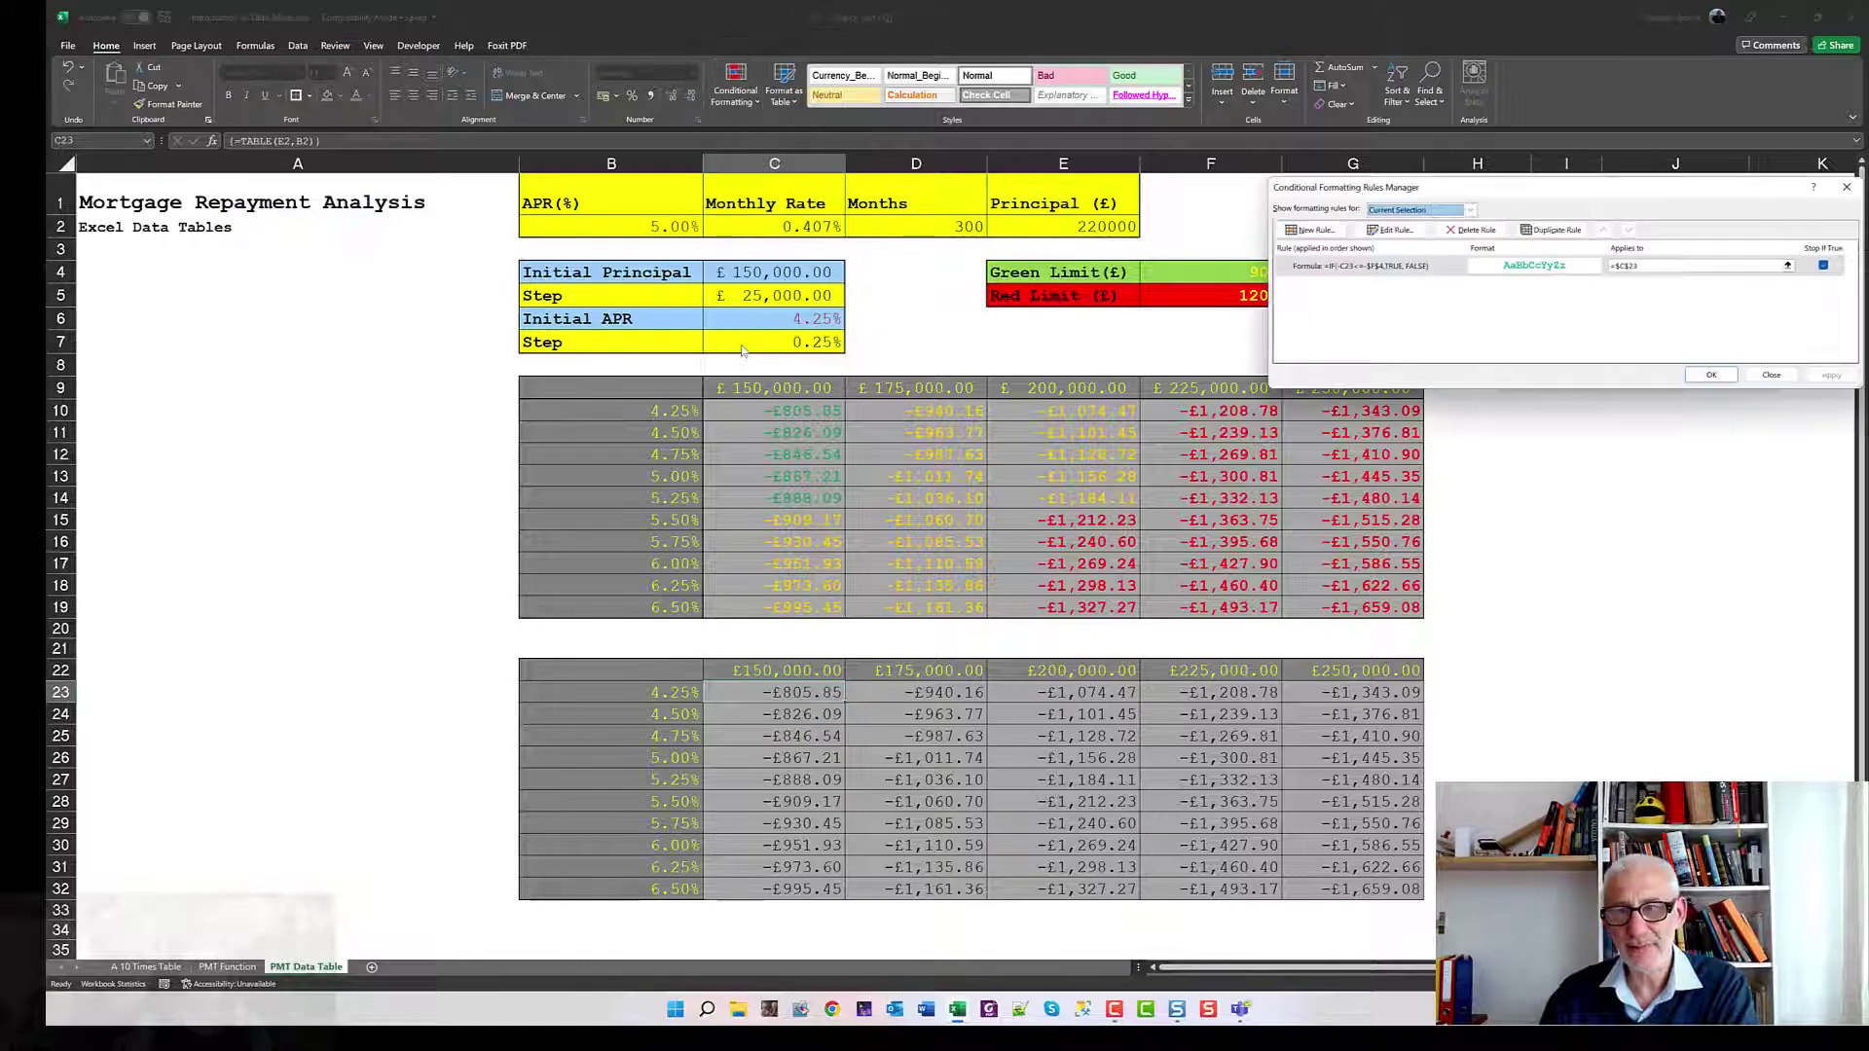
{"action": "left_click", "coordinate": [1314, 269]}
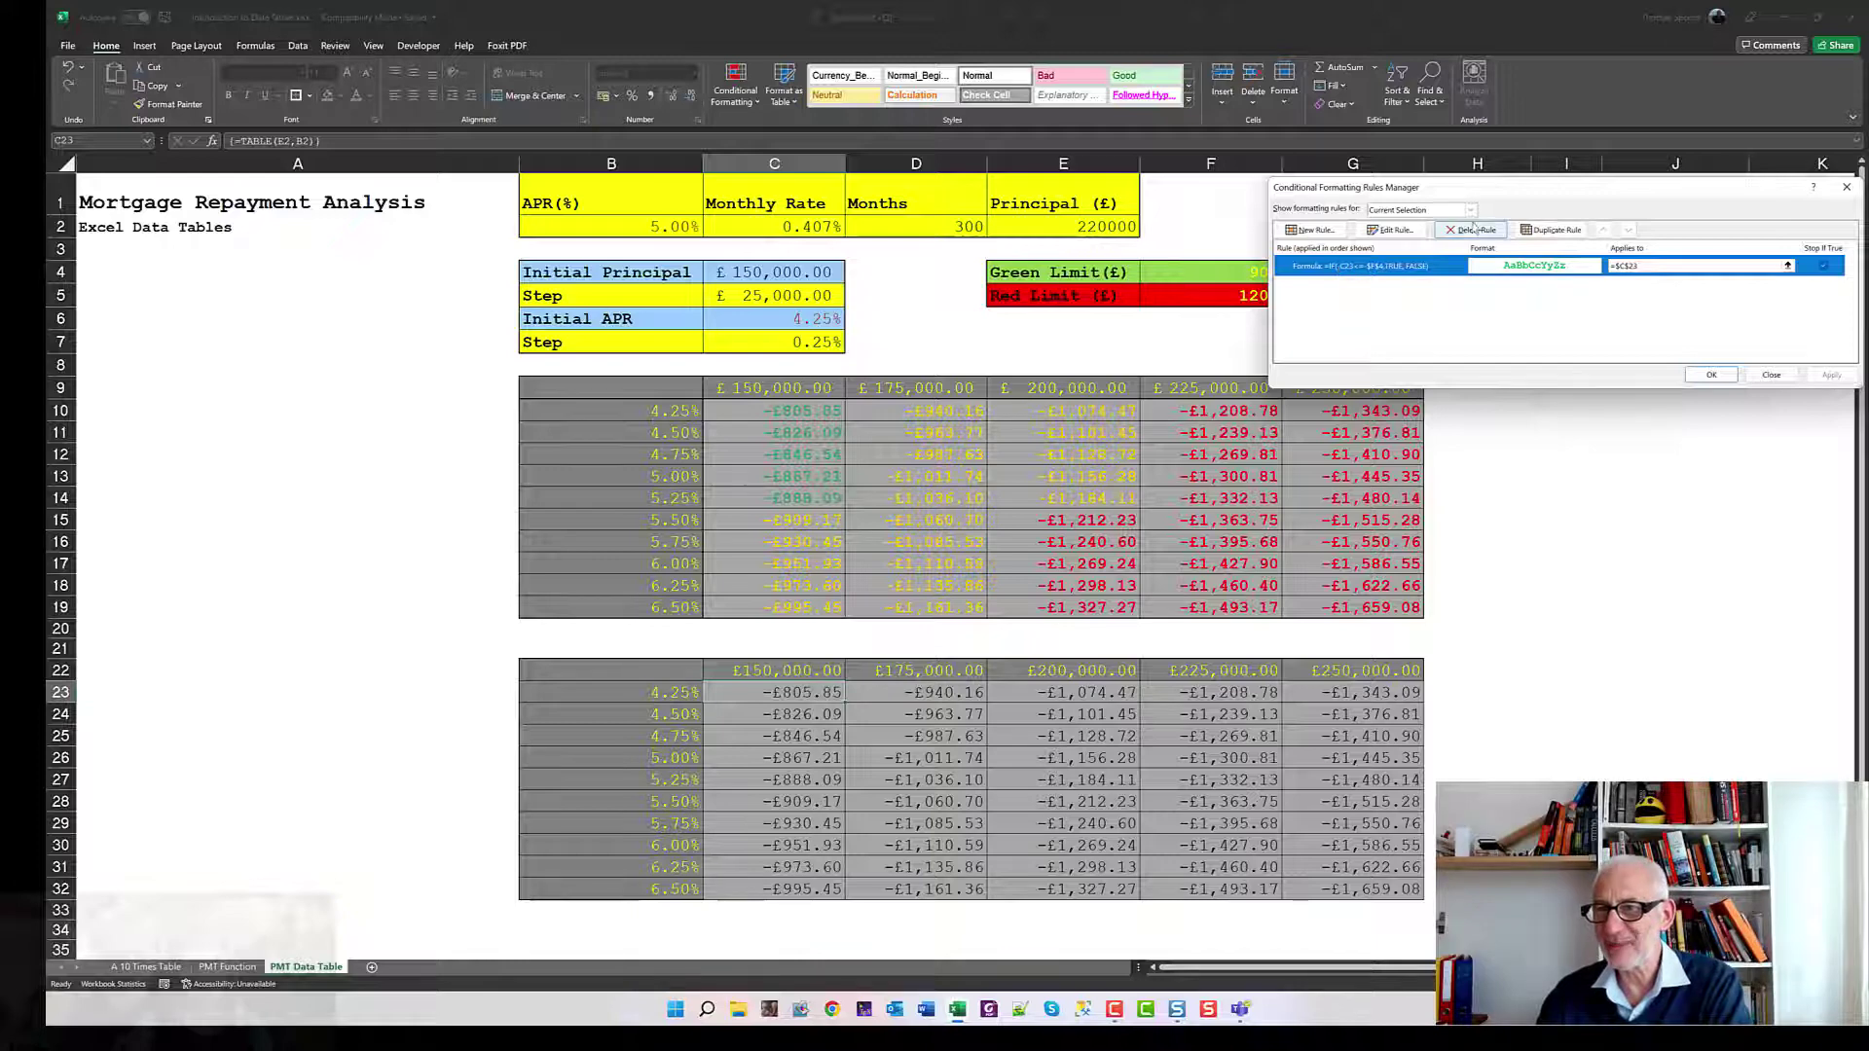
{"action": "left_click", "coordinate": [1389, 231]}
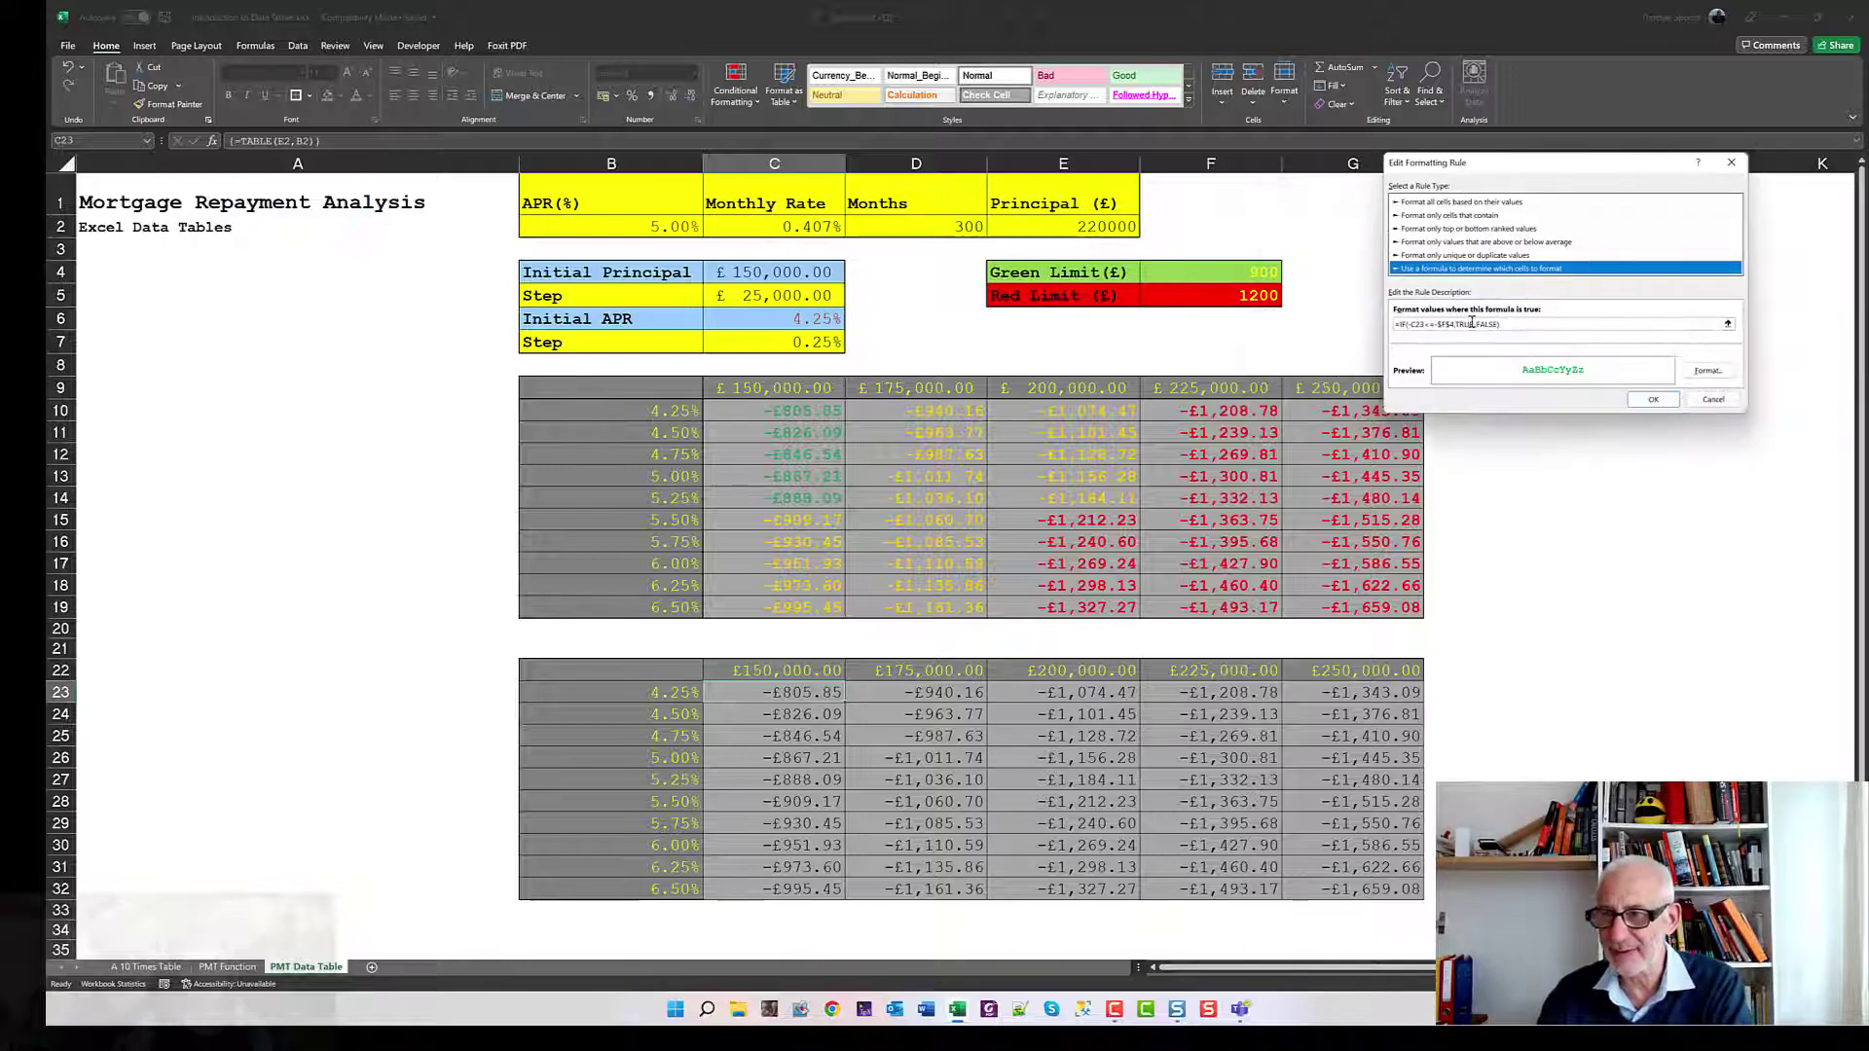
{"action": "left_click", "coordinate": [1441, 324]}
{"action": "key", "text": "BackSpace"}
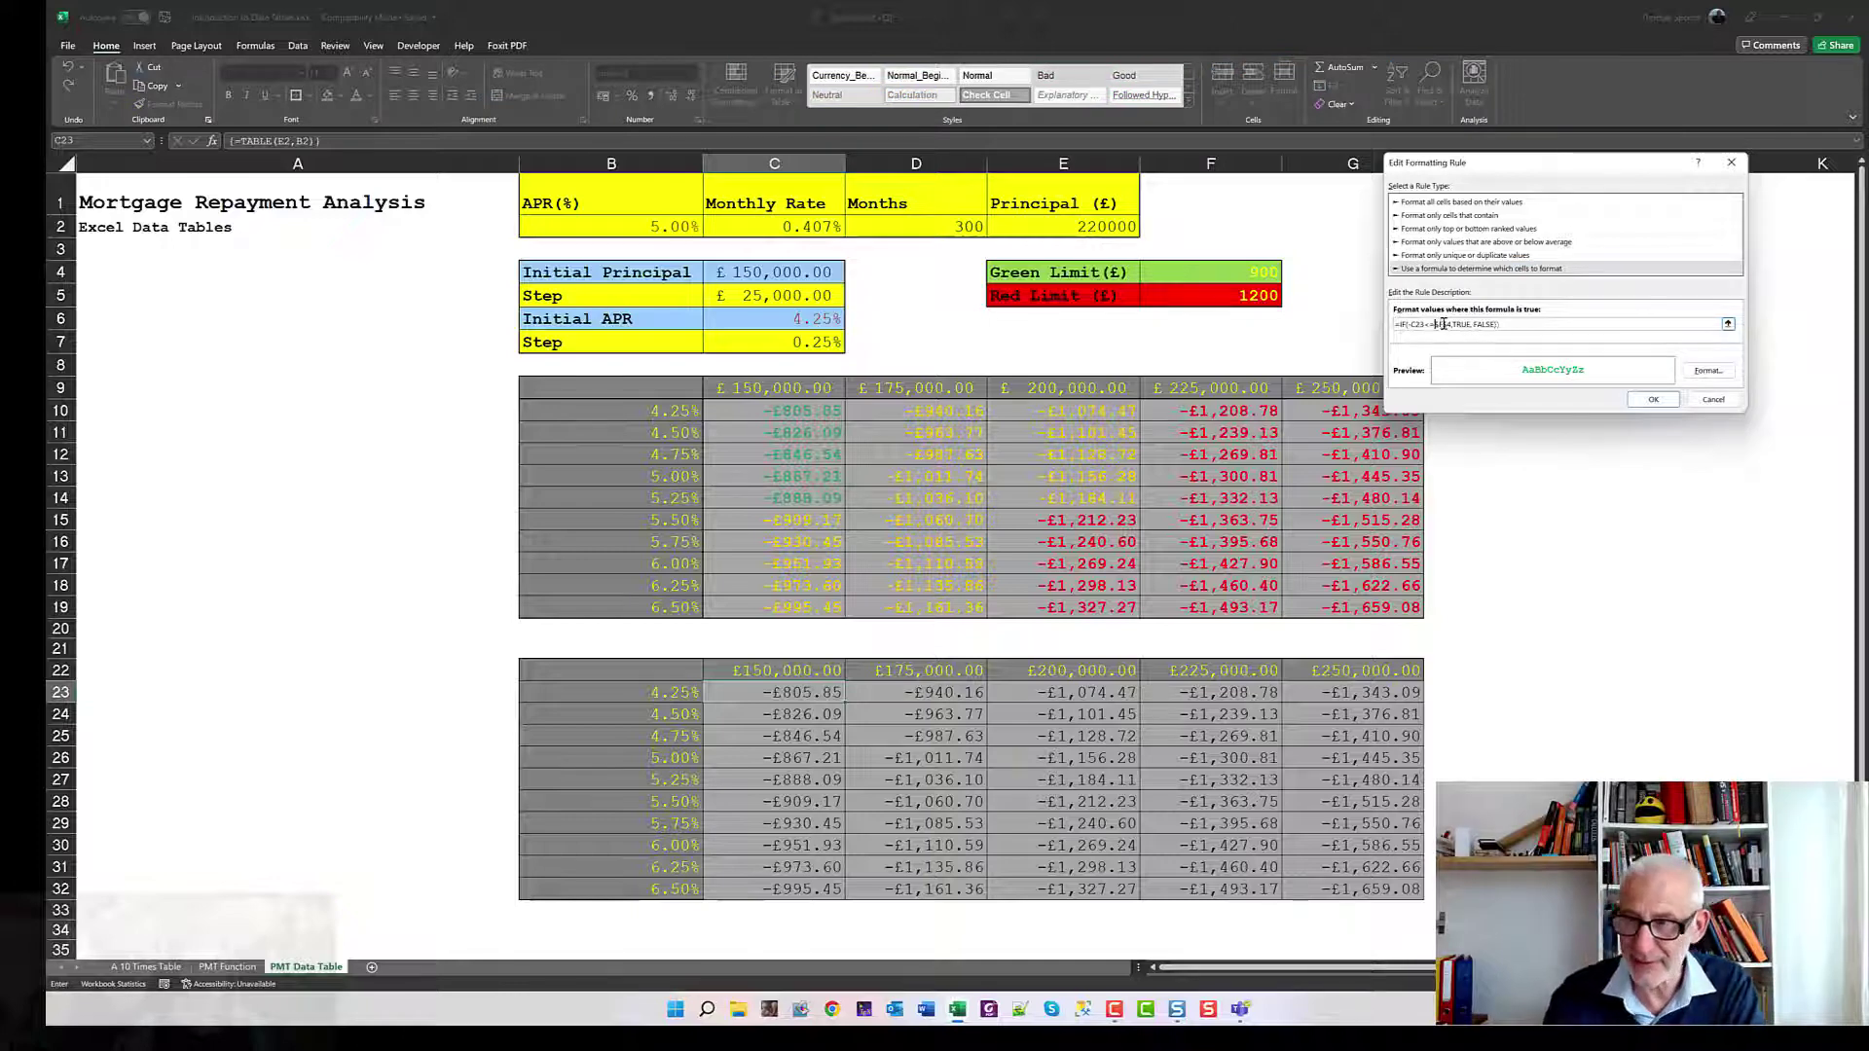
{"action": "left_click", "coordinate": [1652, 400]}
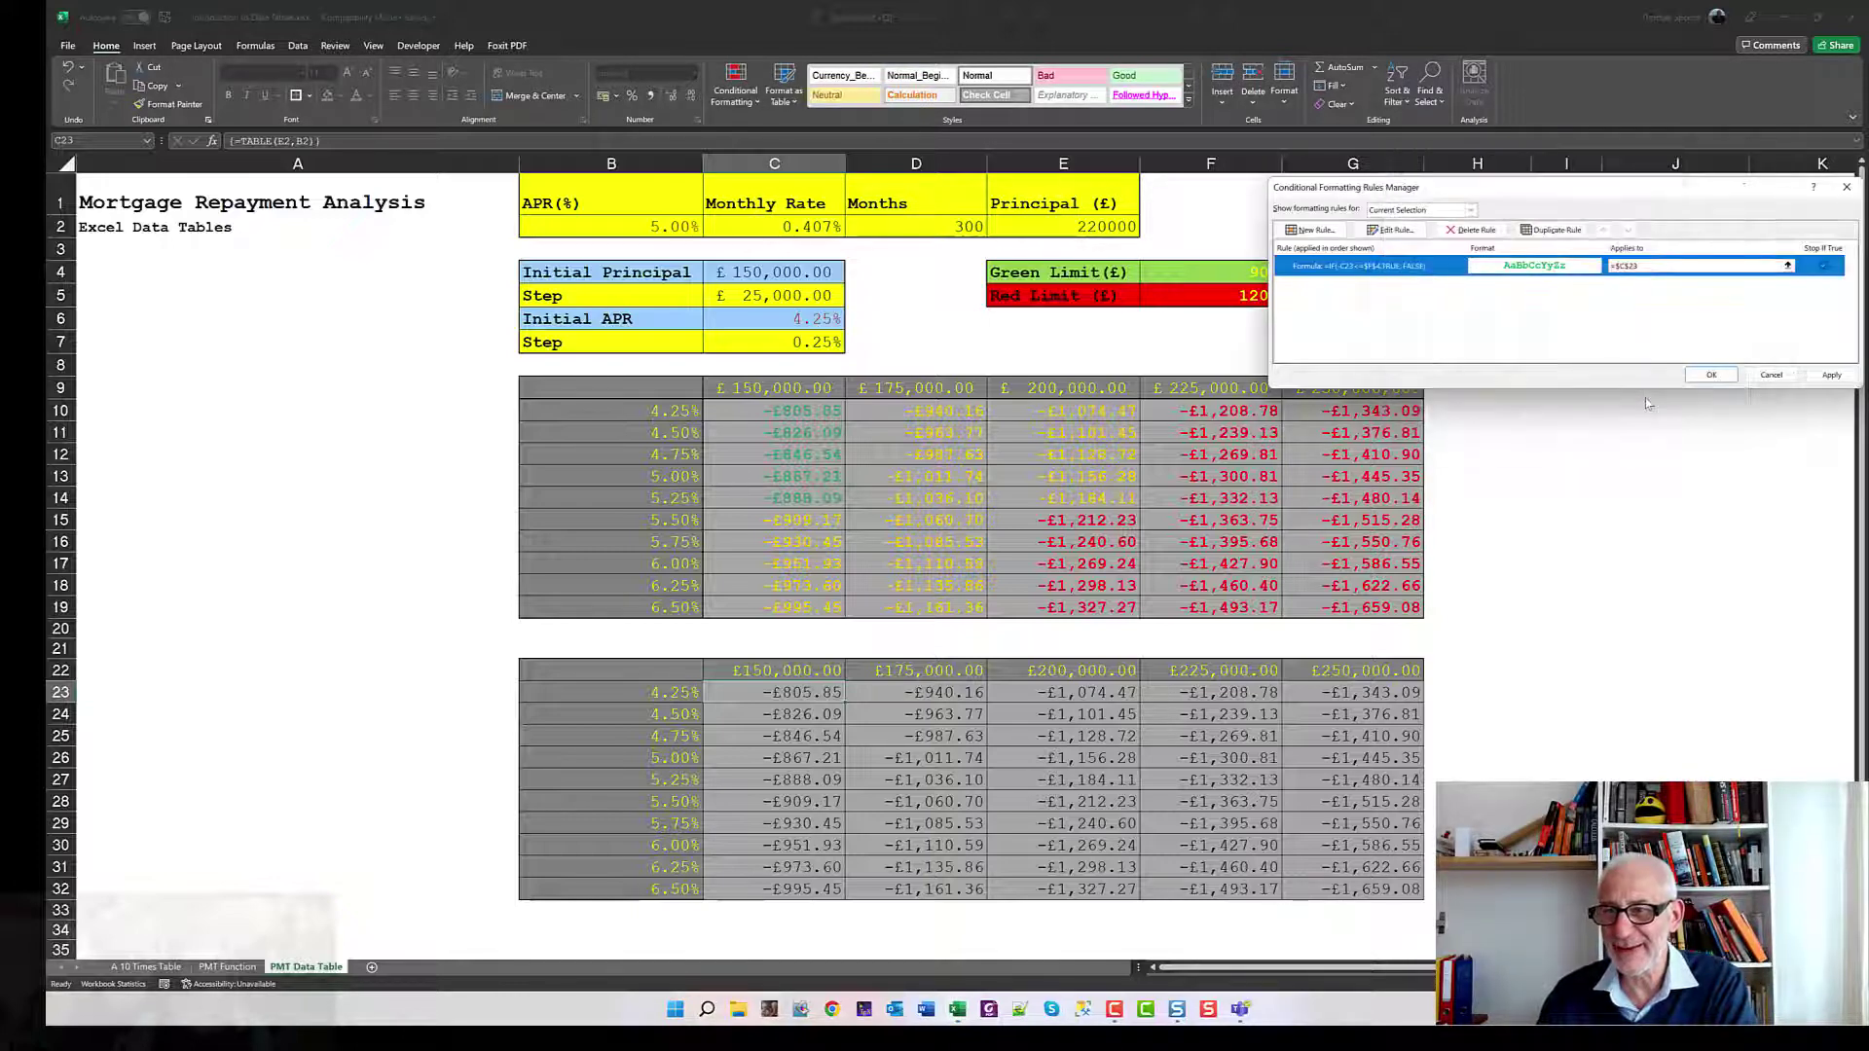
{"action": "left_click", "coordinate": [1710, 375]}
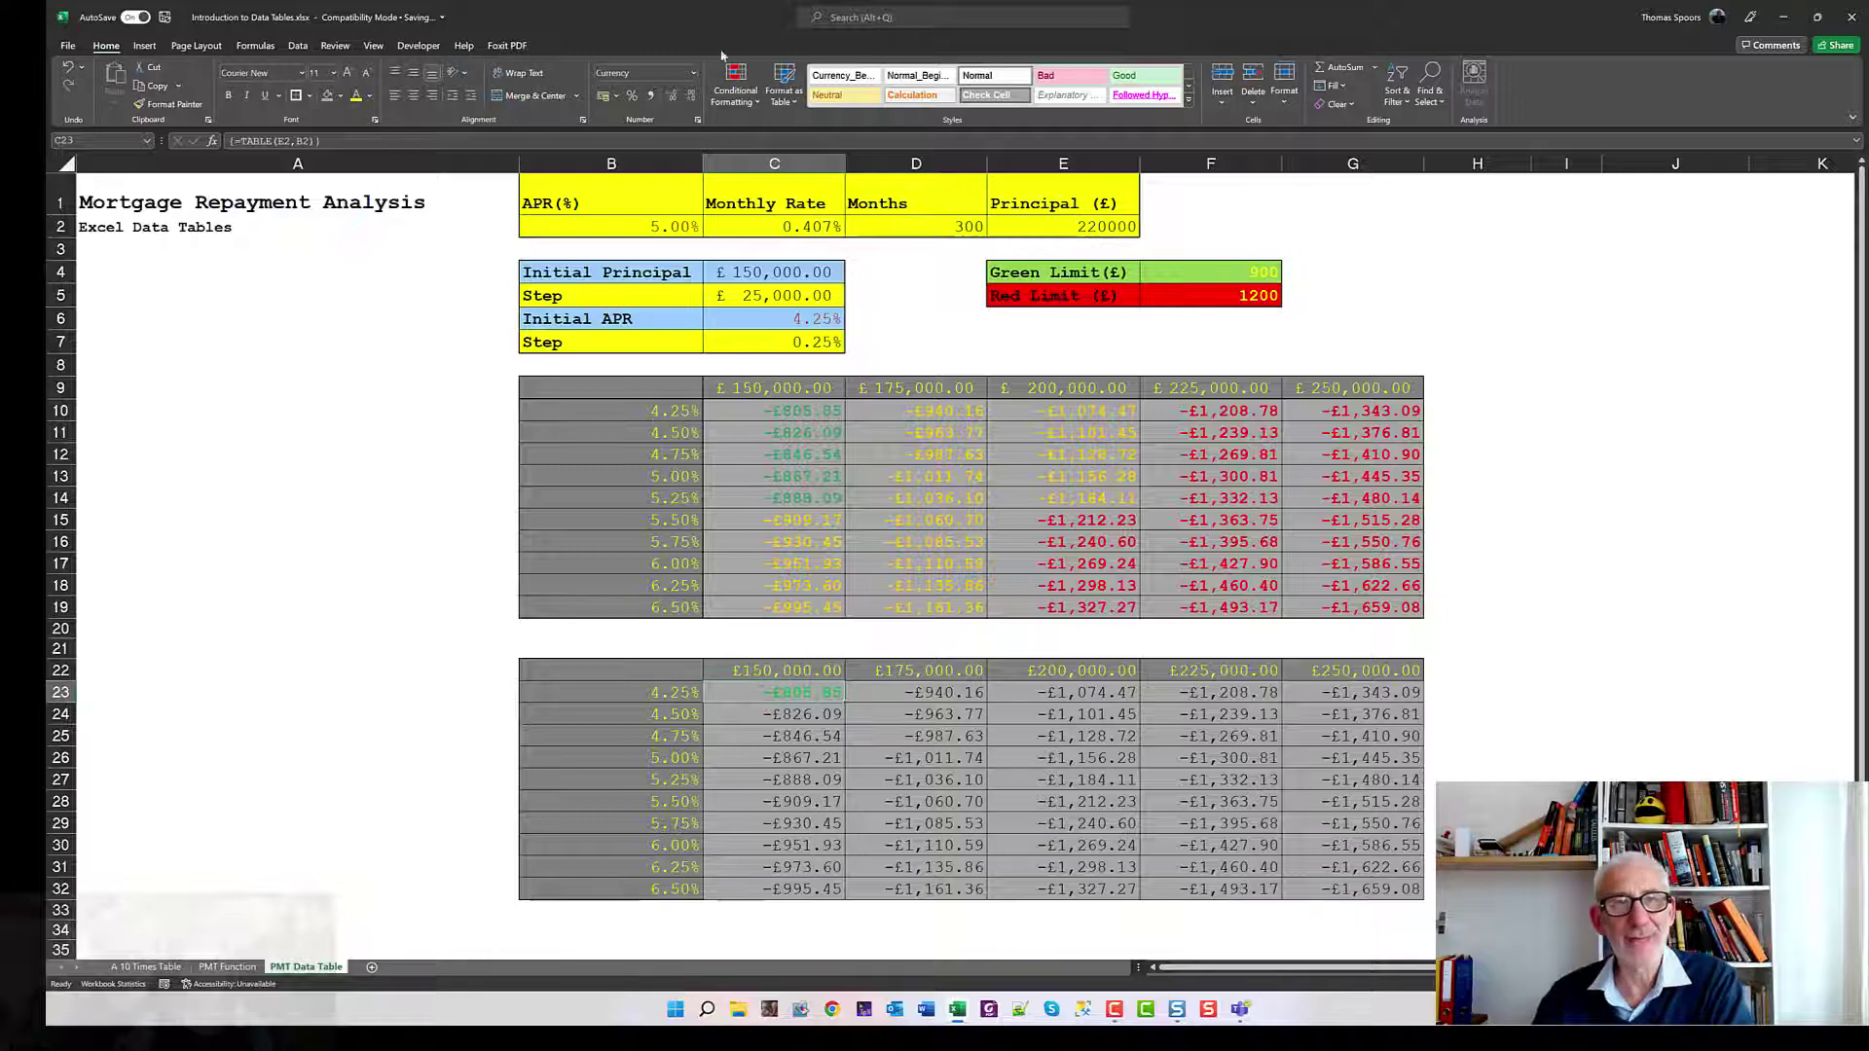
Duplicate the $C$23 green-limit rule in the Rules Manager and select the copy.
{"action": "left_click", "coordinate": [747, 101]}
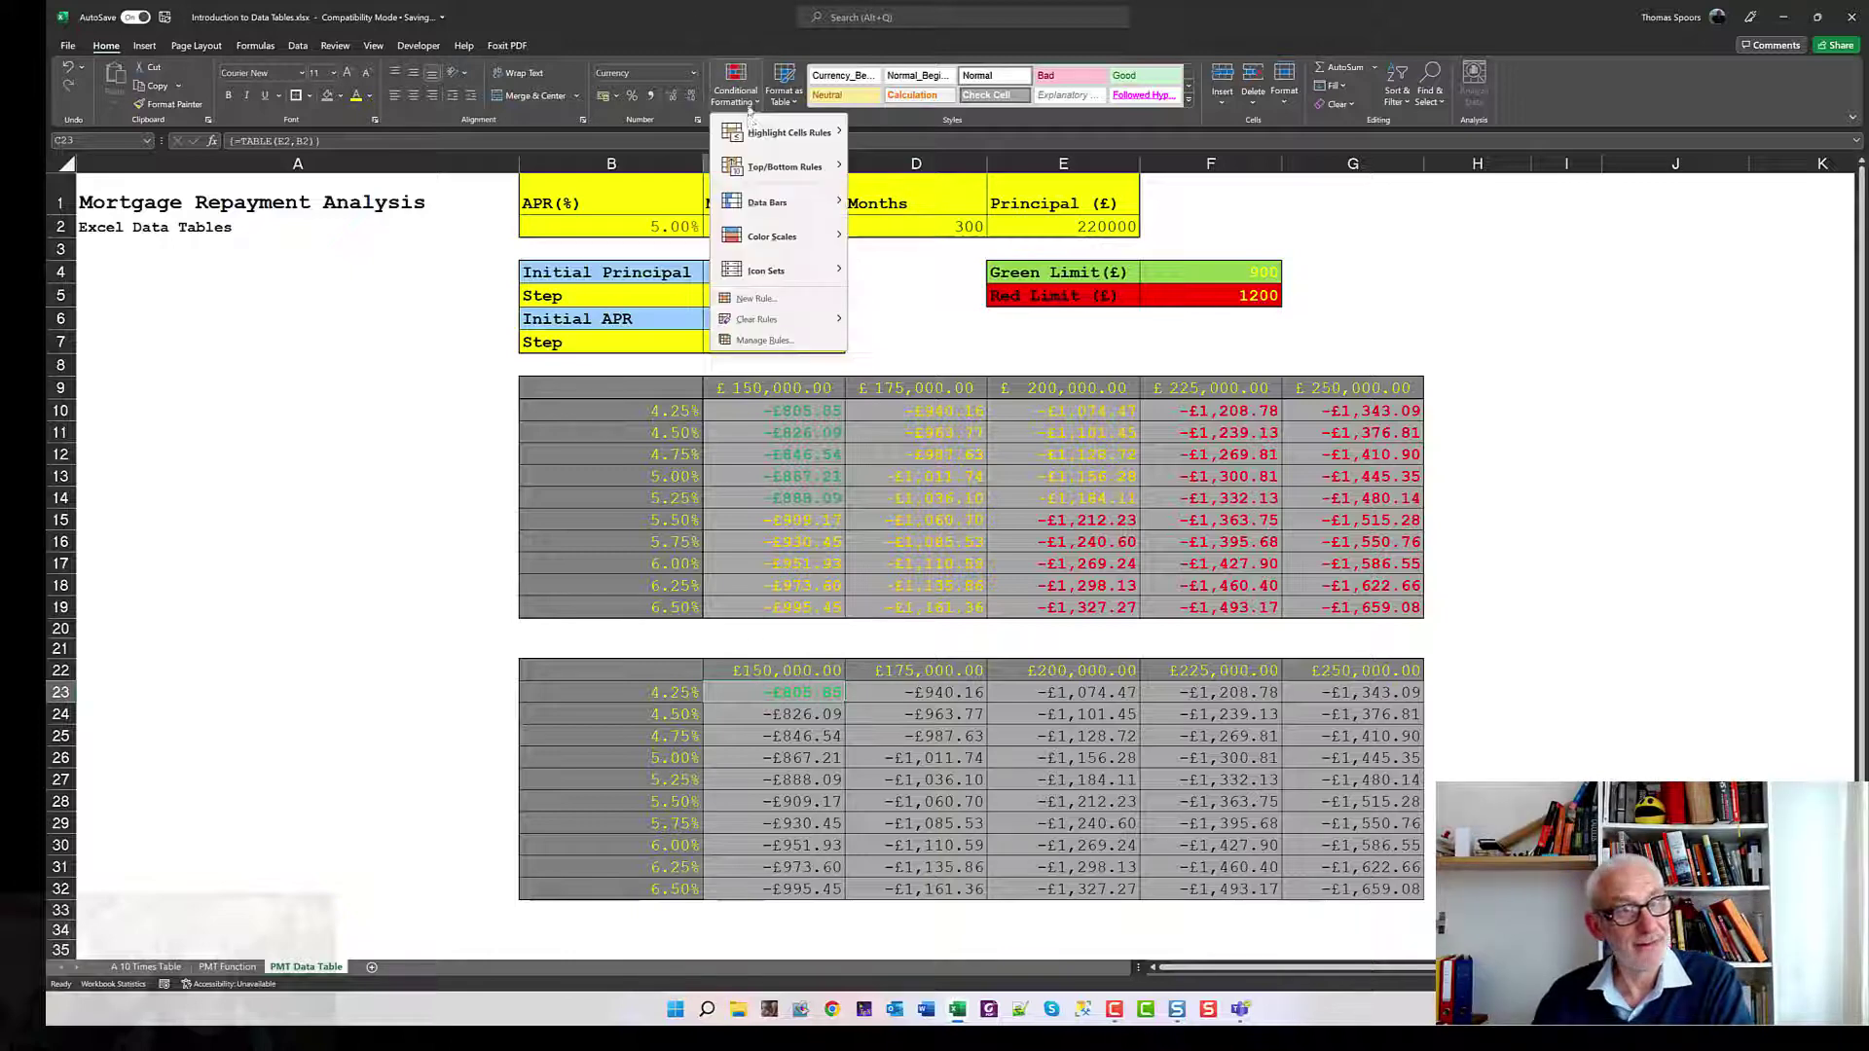
{"action": "left_click", "coordinate": [786, 342]}
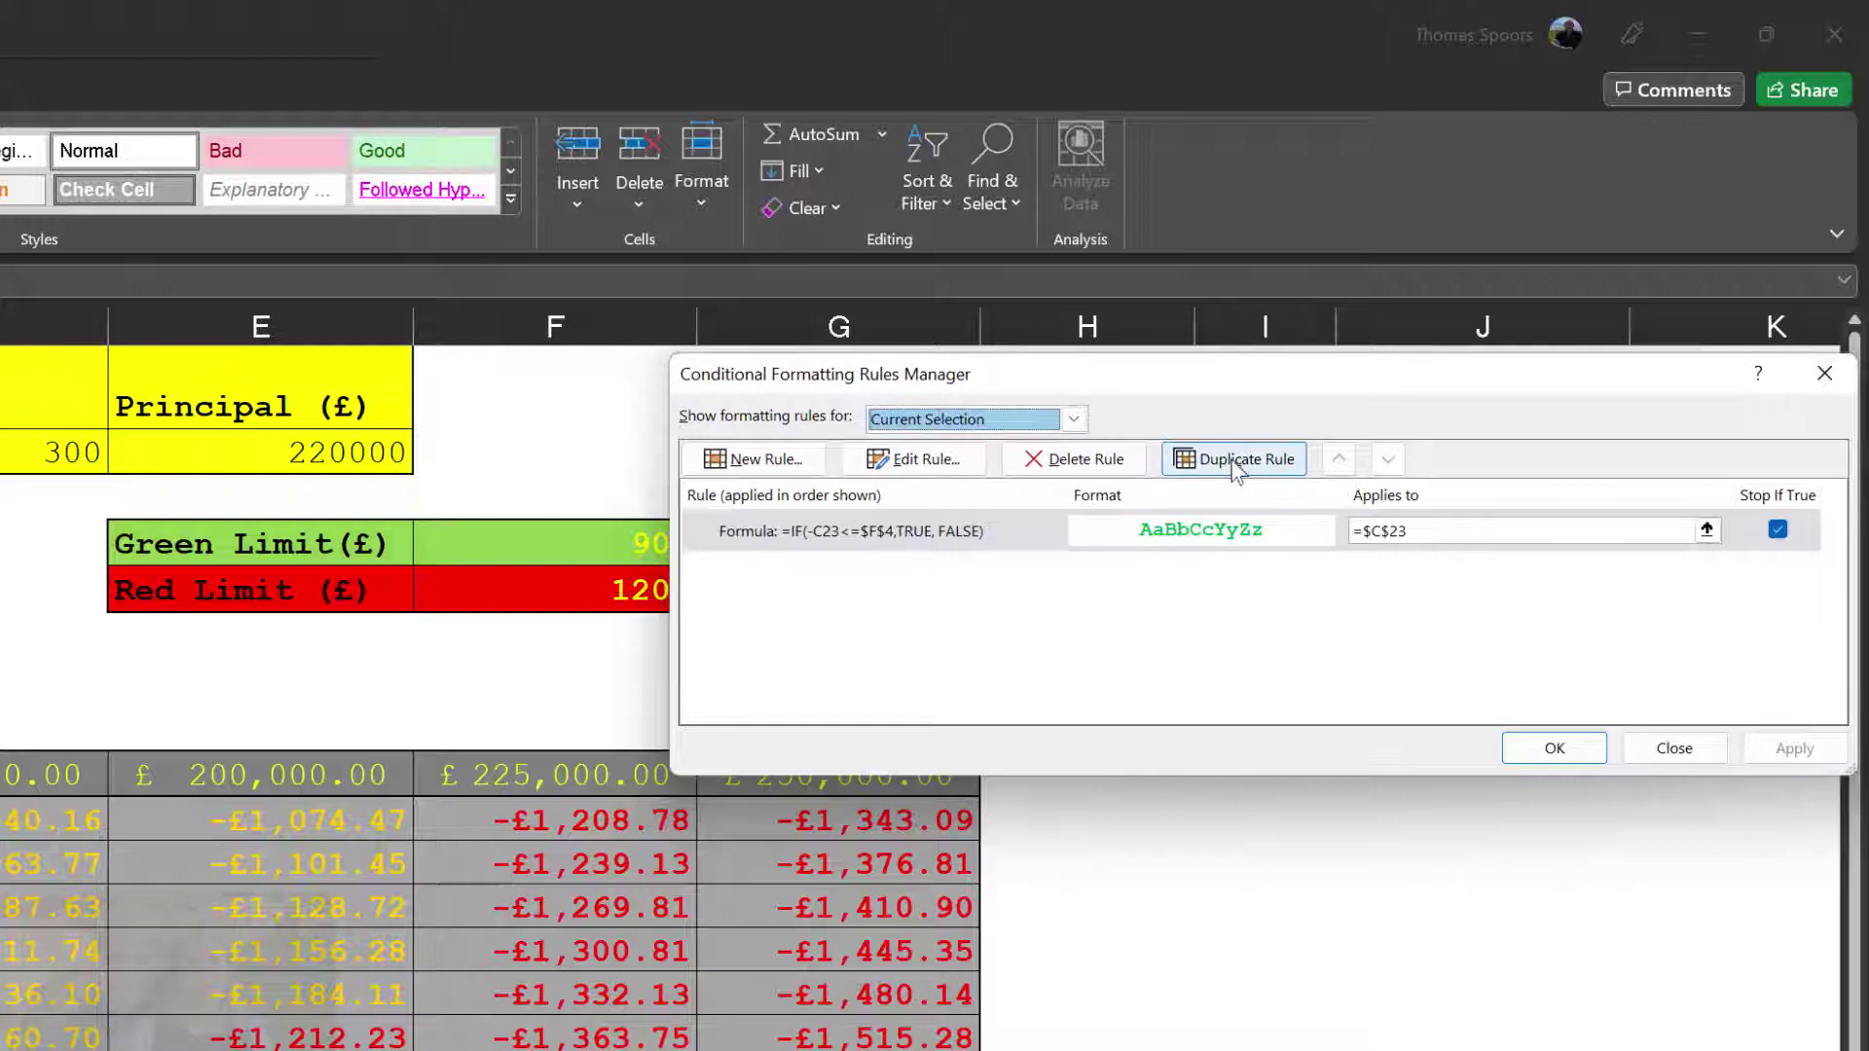
{"action": "left_click", "coordinate": [1234, 459]}
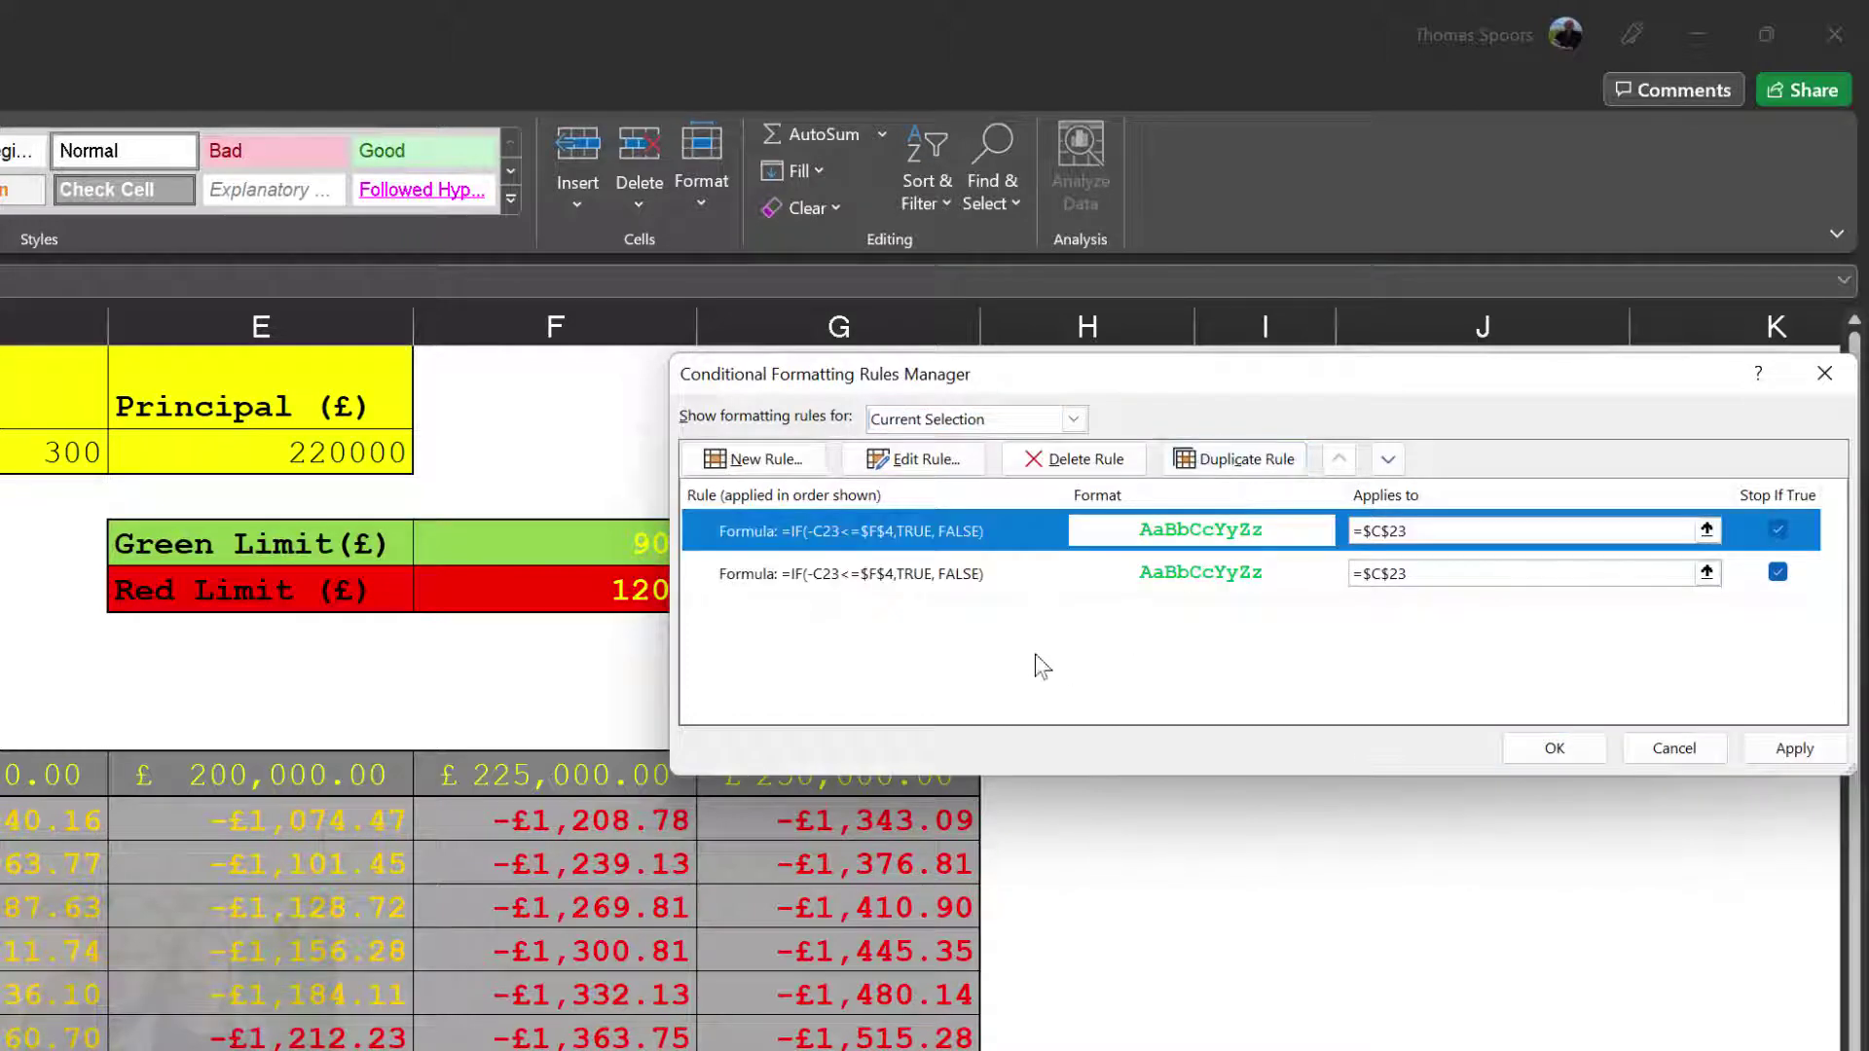
{"action": "left_click", "coordinate": [822, 584]}
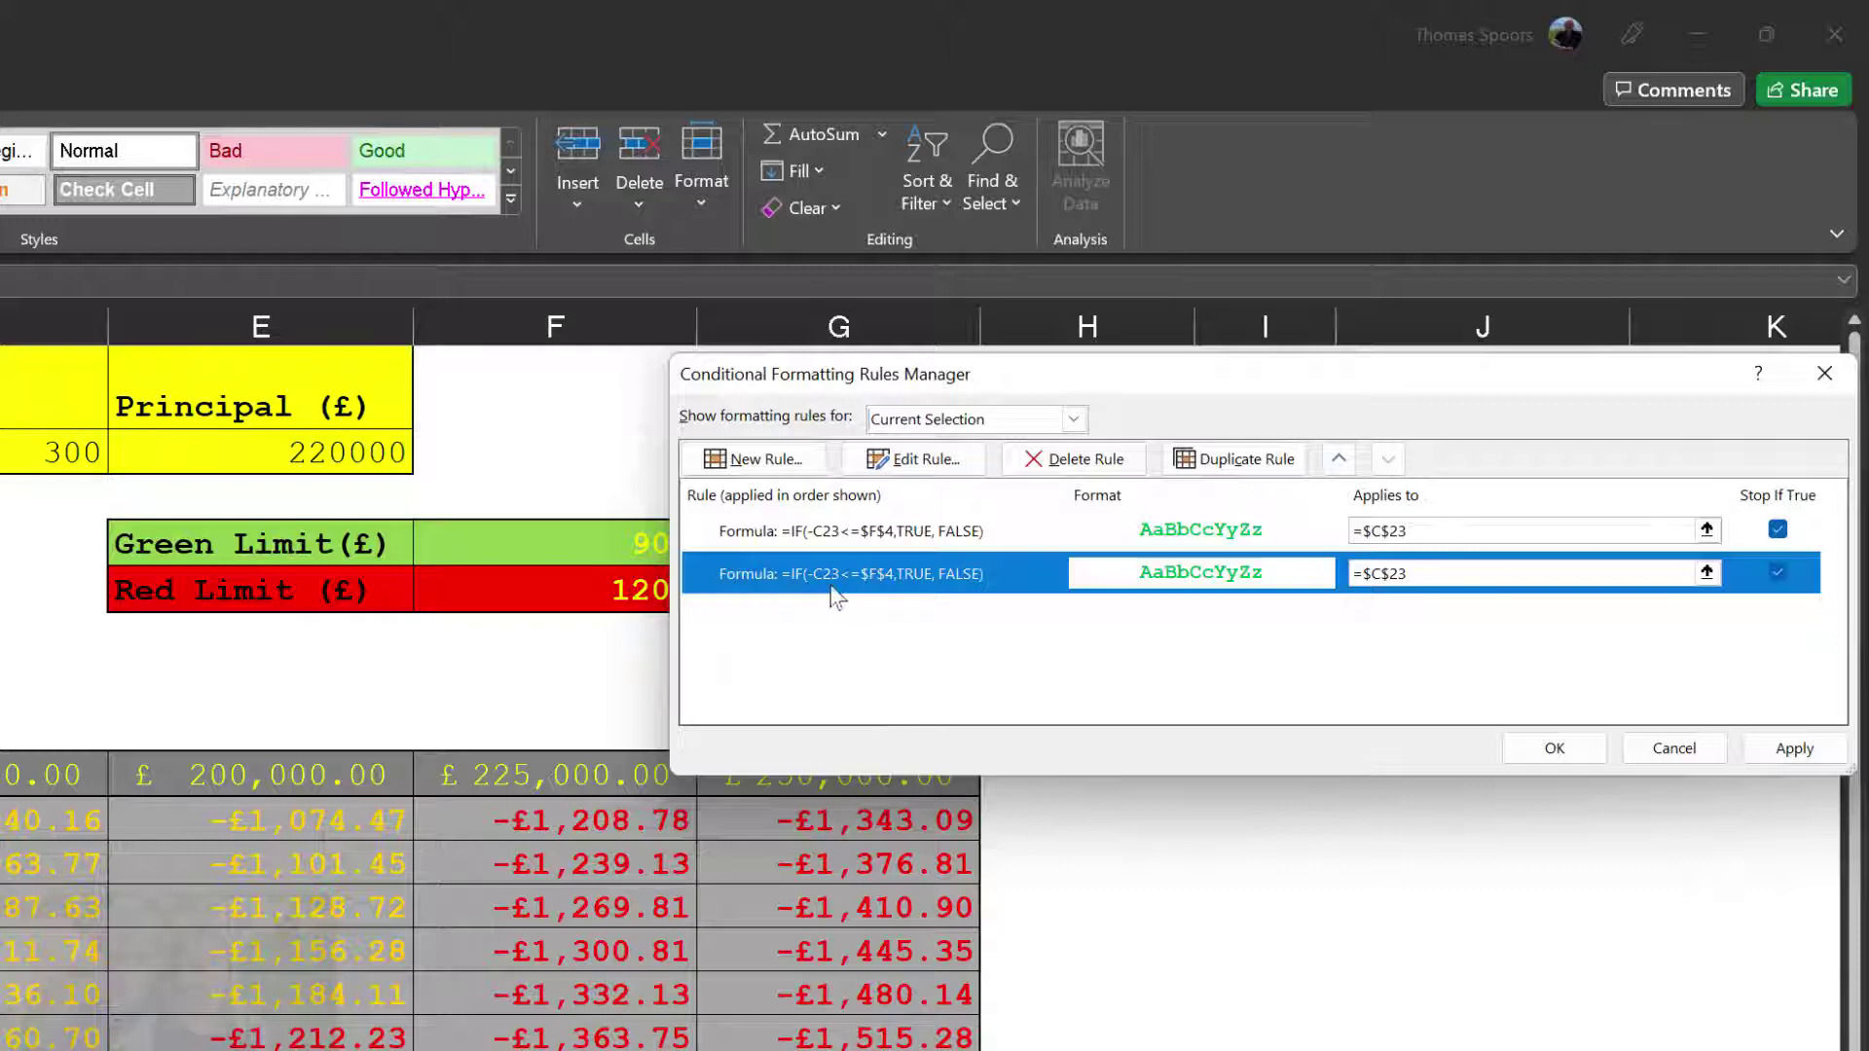
Change the copied rule's formula to =IF(-C23>=-$F$5,TRUE, FALSE) for the red limit.
{"action": "double_click", "coordinate": [823, 575]}
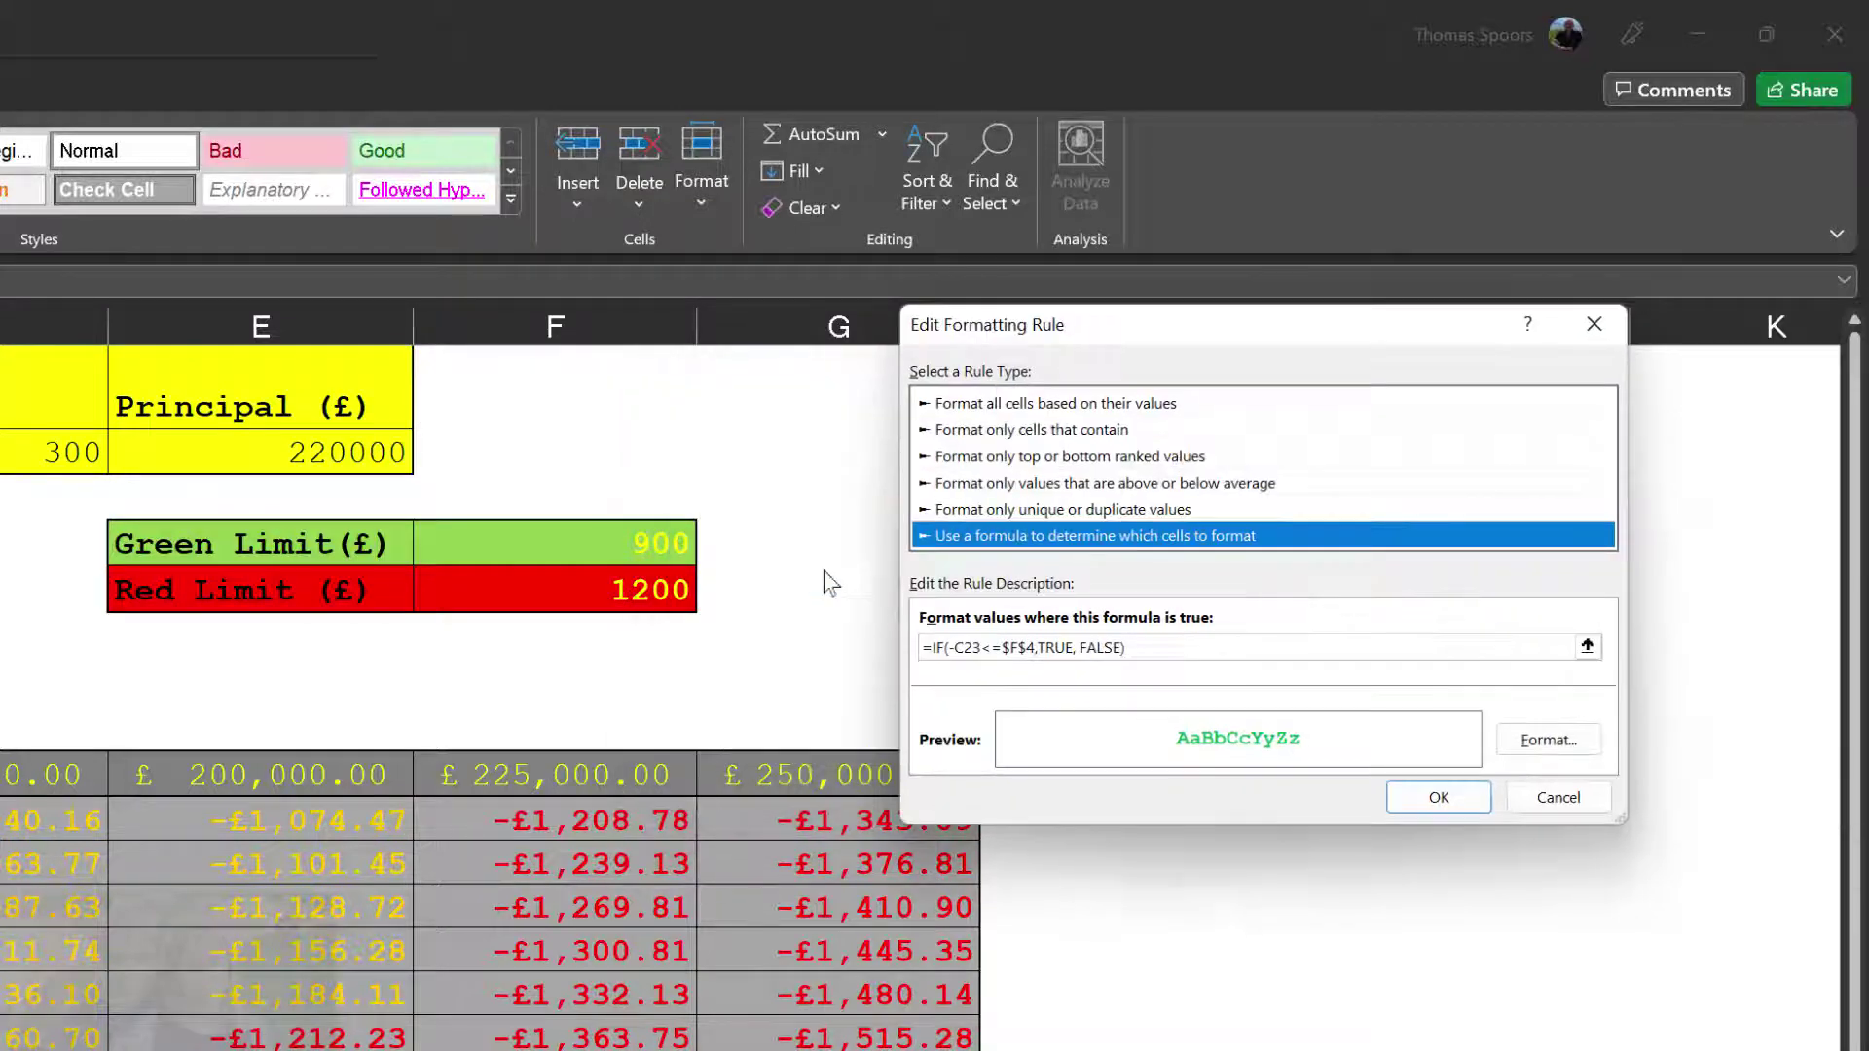
{"action": "left_click", "coordinate": [993, 647]}
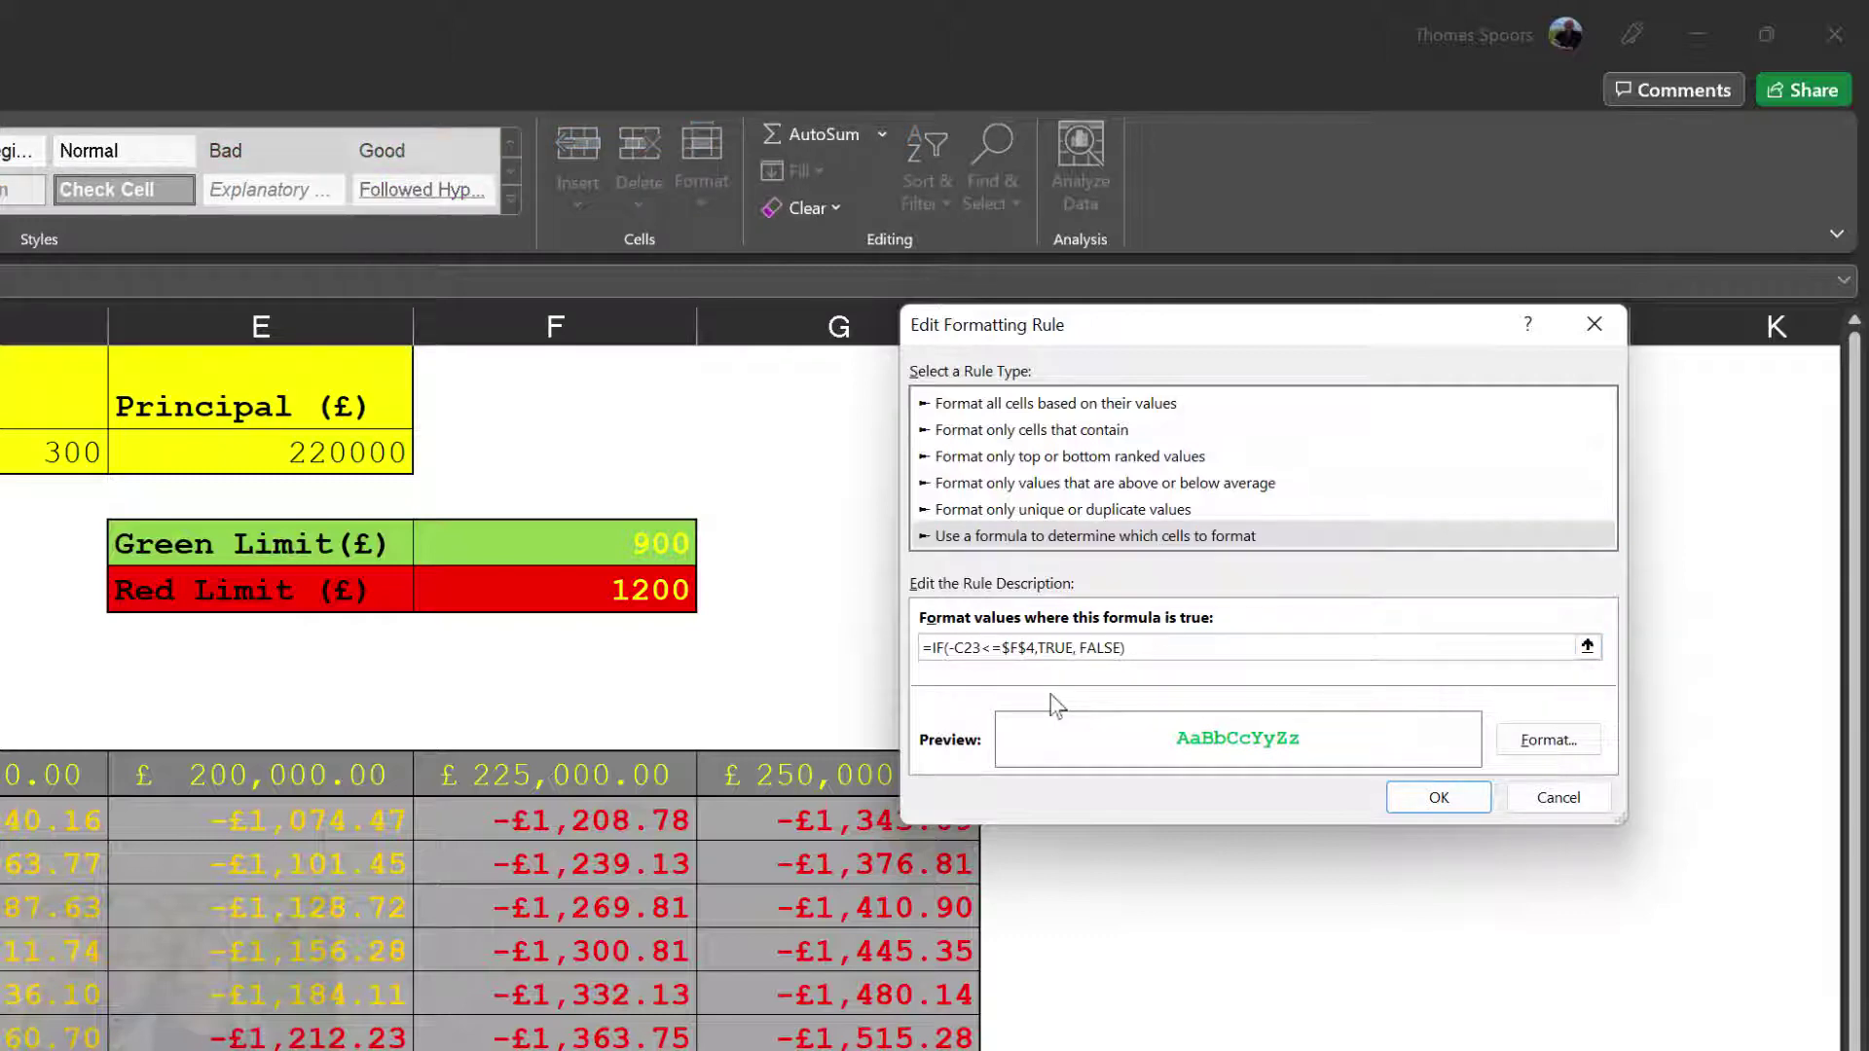
{"action": "key", "text": "BackSpace"}
{"action": "type", "text": ">"}
{"action": "key", "text": "Right"}
{"action": "type", "text": "-"}
{"action": "left_click", "coordinate": [1033, 647]}
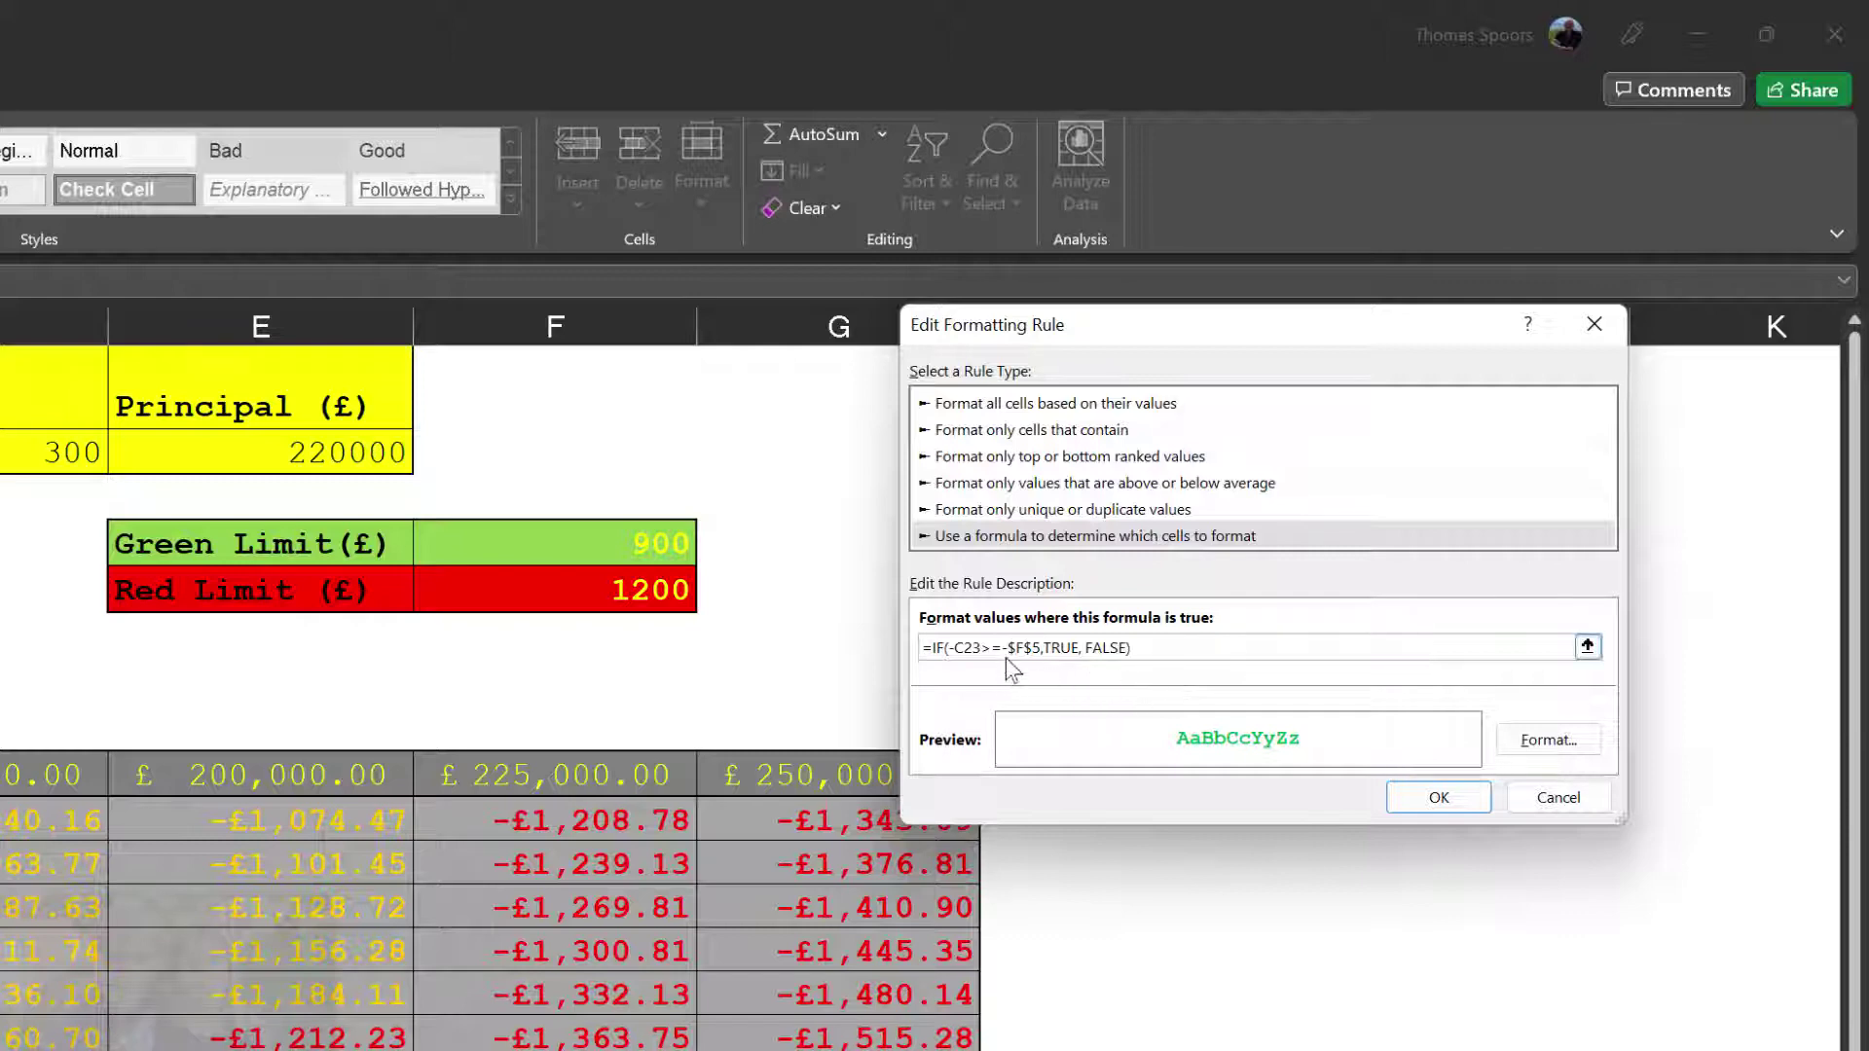
Give the red-limit rule a red font colour and save it.
{"action": "left_click", "coordinate": [1547, 740]}
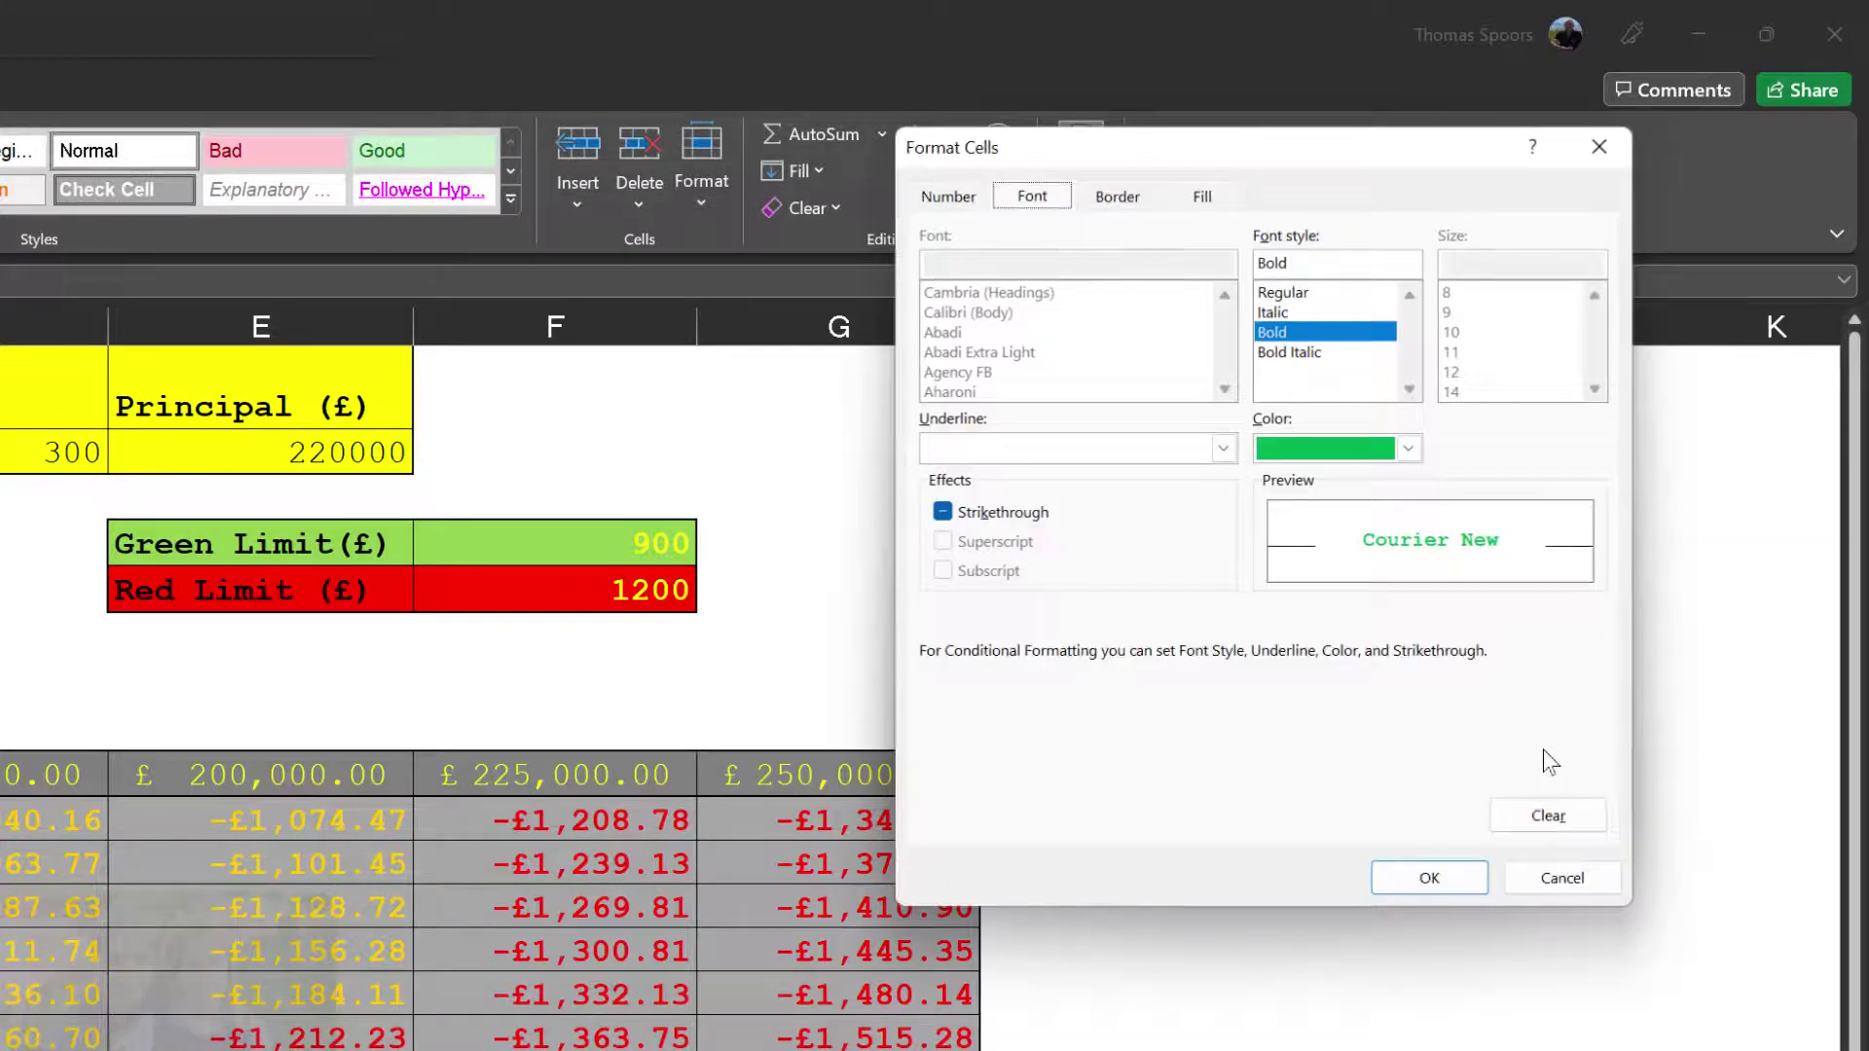
{"action": "left_click", "coordinate": [1408, 448]}
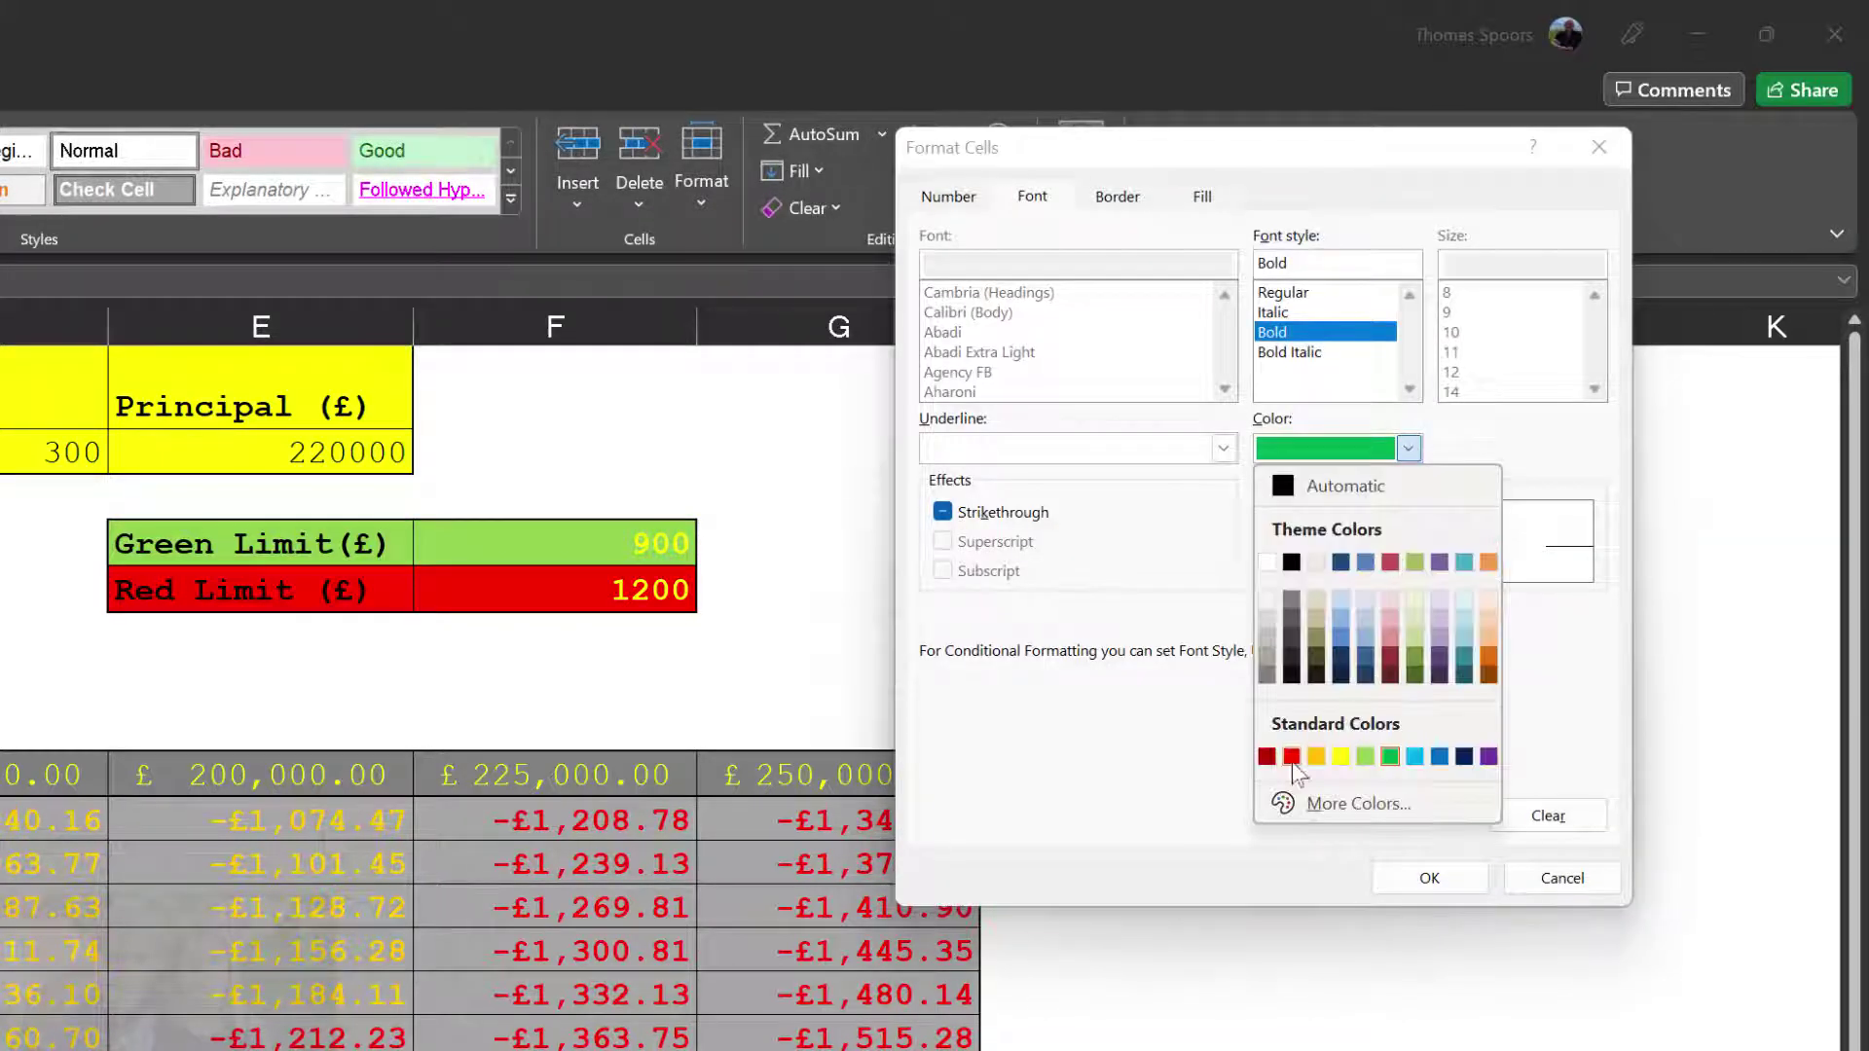
{"action": "left_click", "coordinate": [1294, 758]}
{"action": "left_click", "coordinate": [1428, 880]}
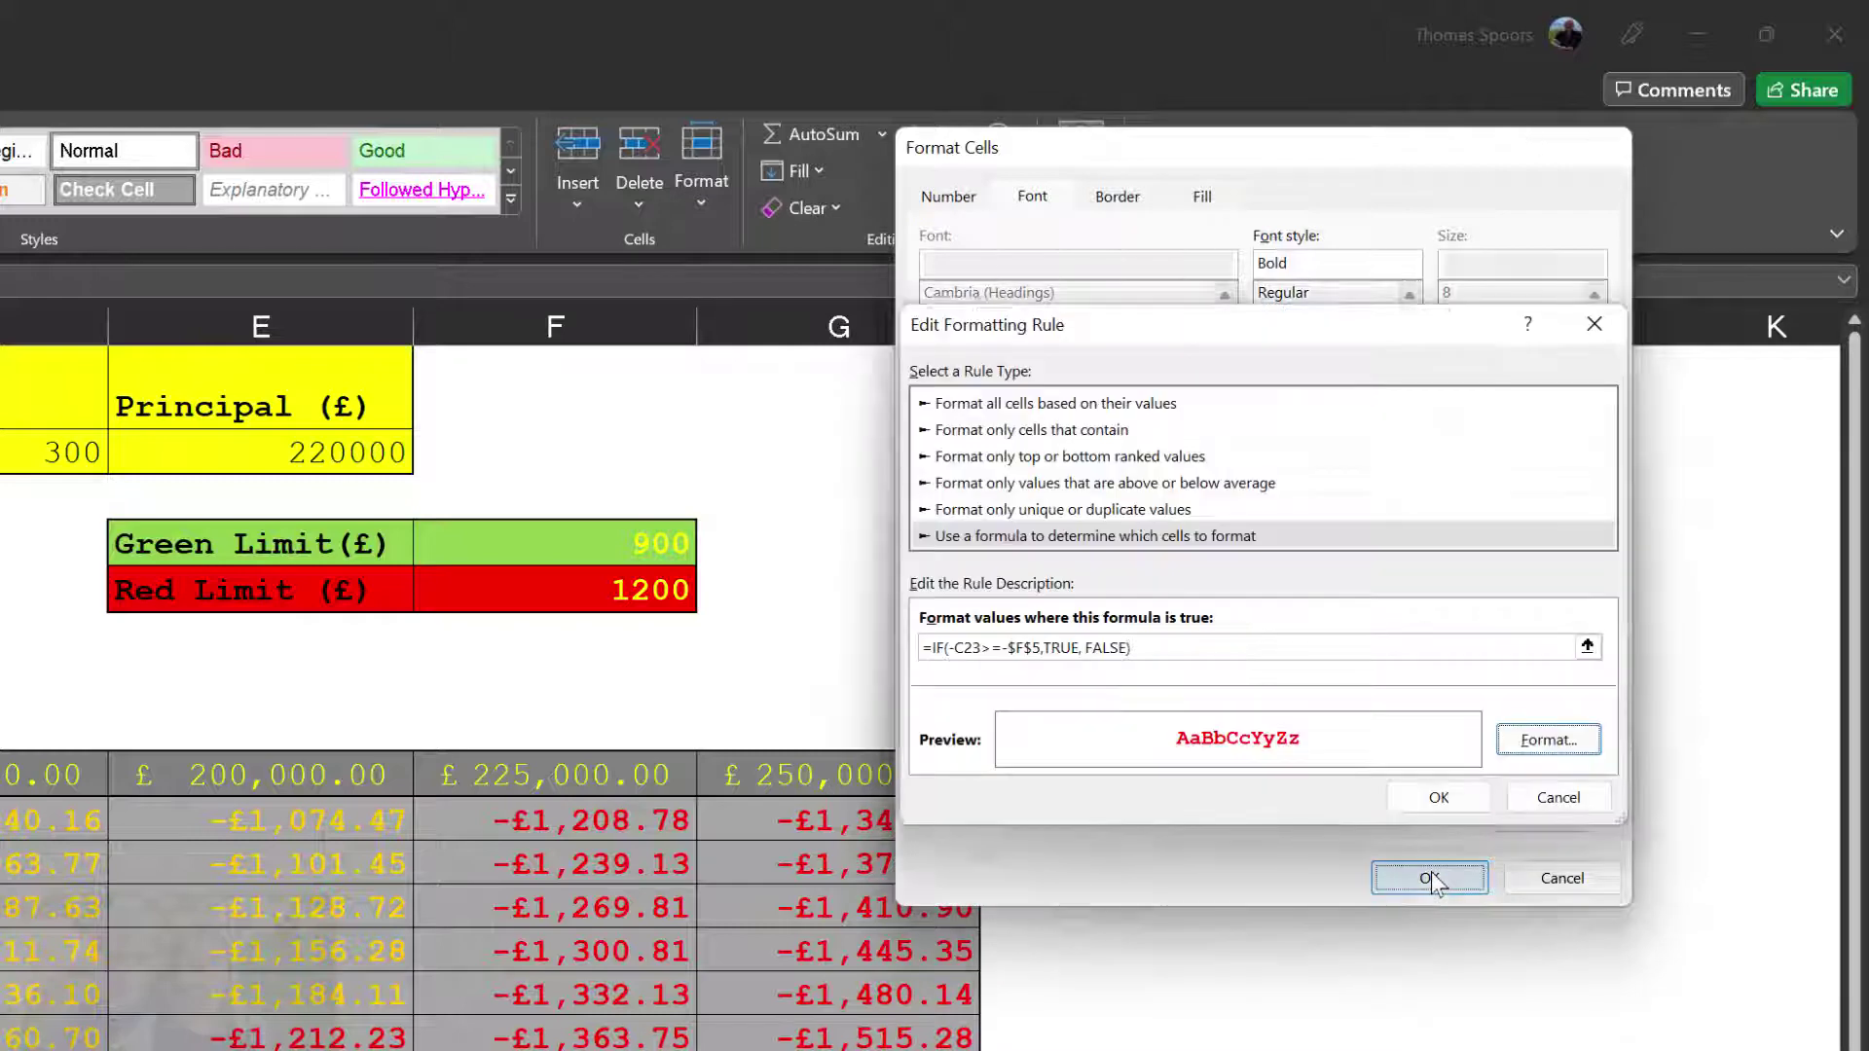
{"action": "left_click", "coordinate": [1417, 800]}
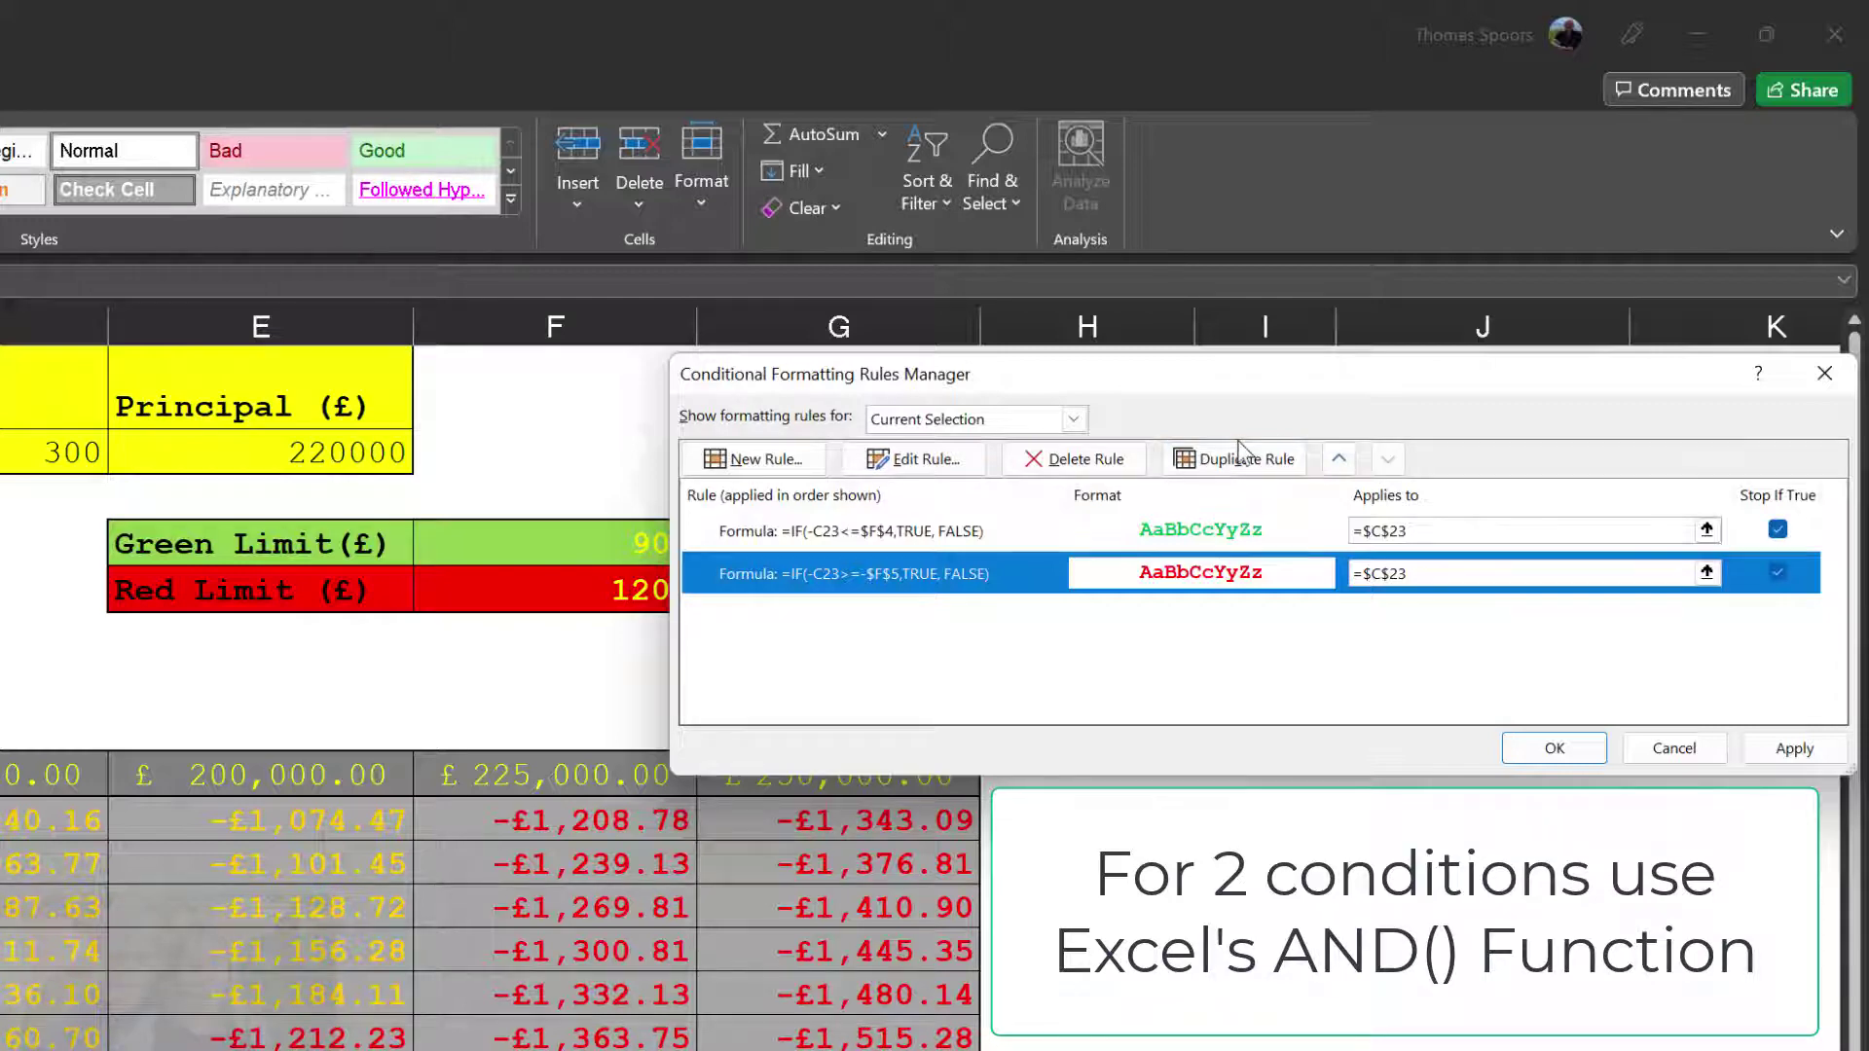
Start a new formula-based rule for C23 with the first condition =IF(AND(C23<-$F$4.
{"action": "left_click", "coordinate": [754, 462]}
{"action": "left_click", "coordinate": [1006, 508]}
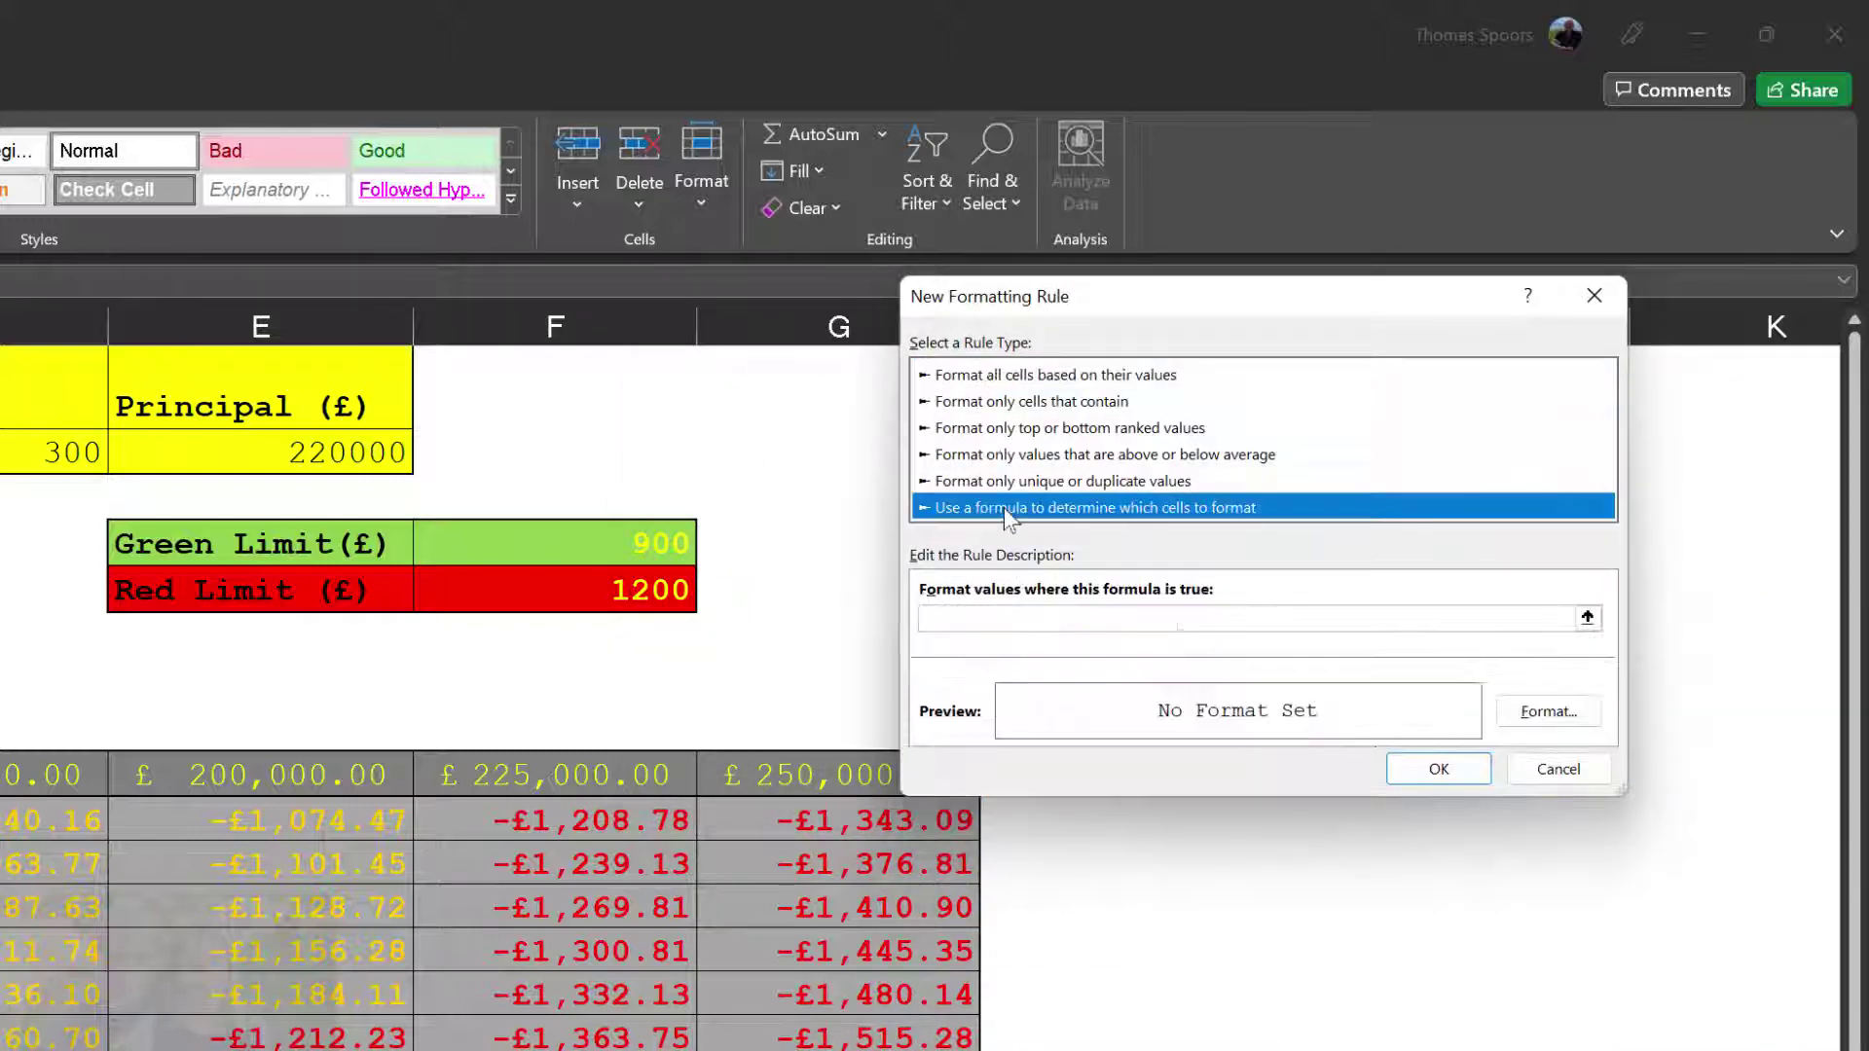
{"action": "left_click", "coordinate": [999, 617]}
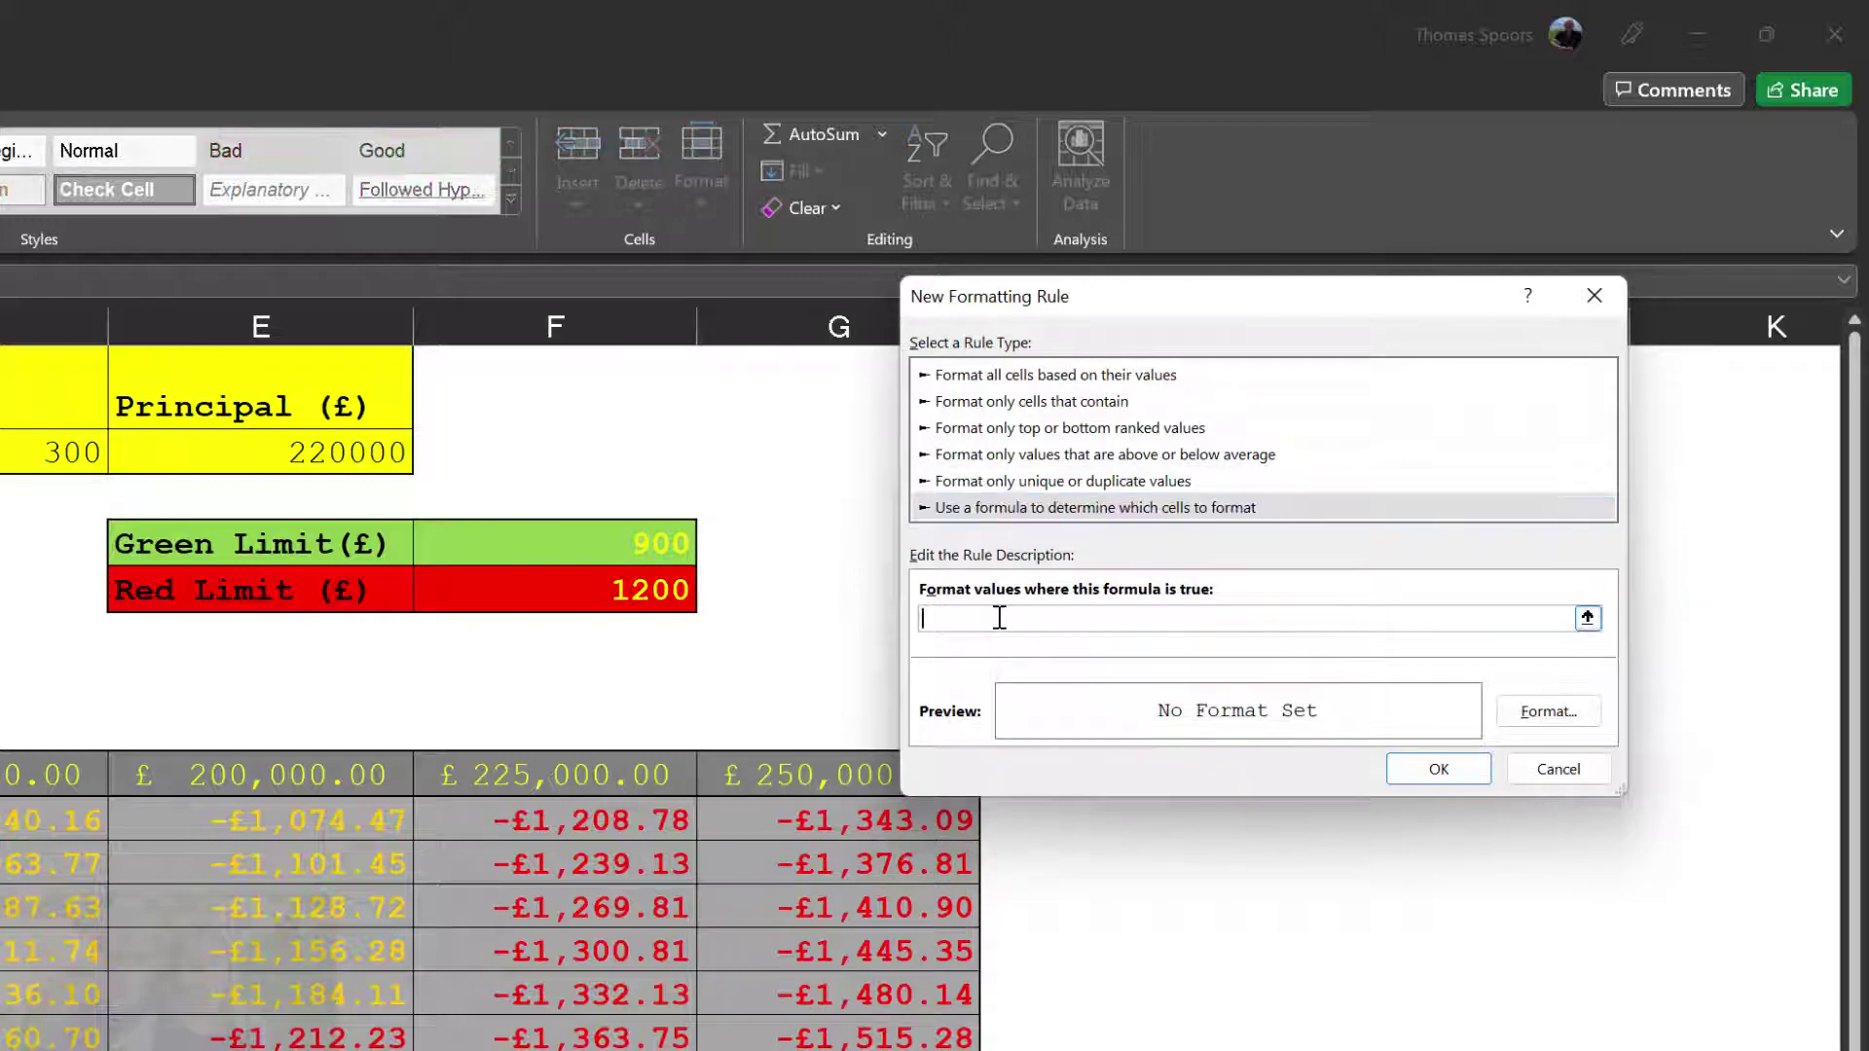
{"action": "type", "text": "=IF(AND("}
{"action": "type", "text": "C23"}
{"action": "type", "text": "<"}
{"action": "left_click", "coordinate": [593, 548]}
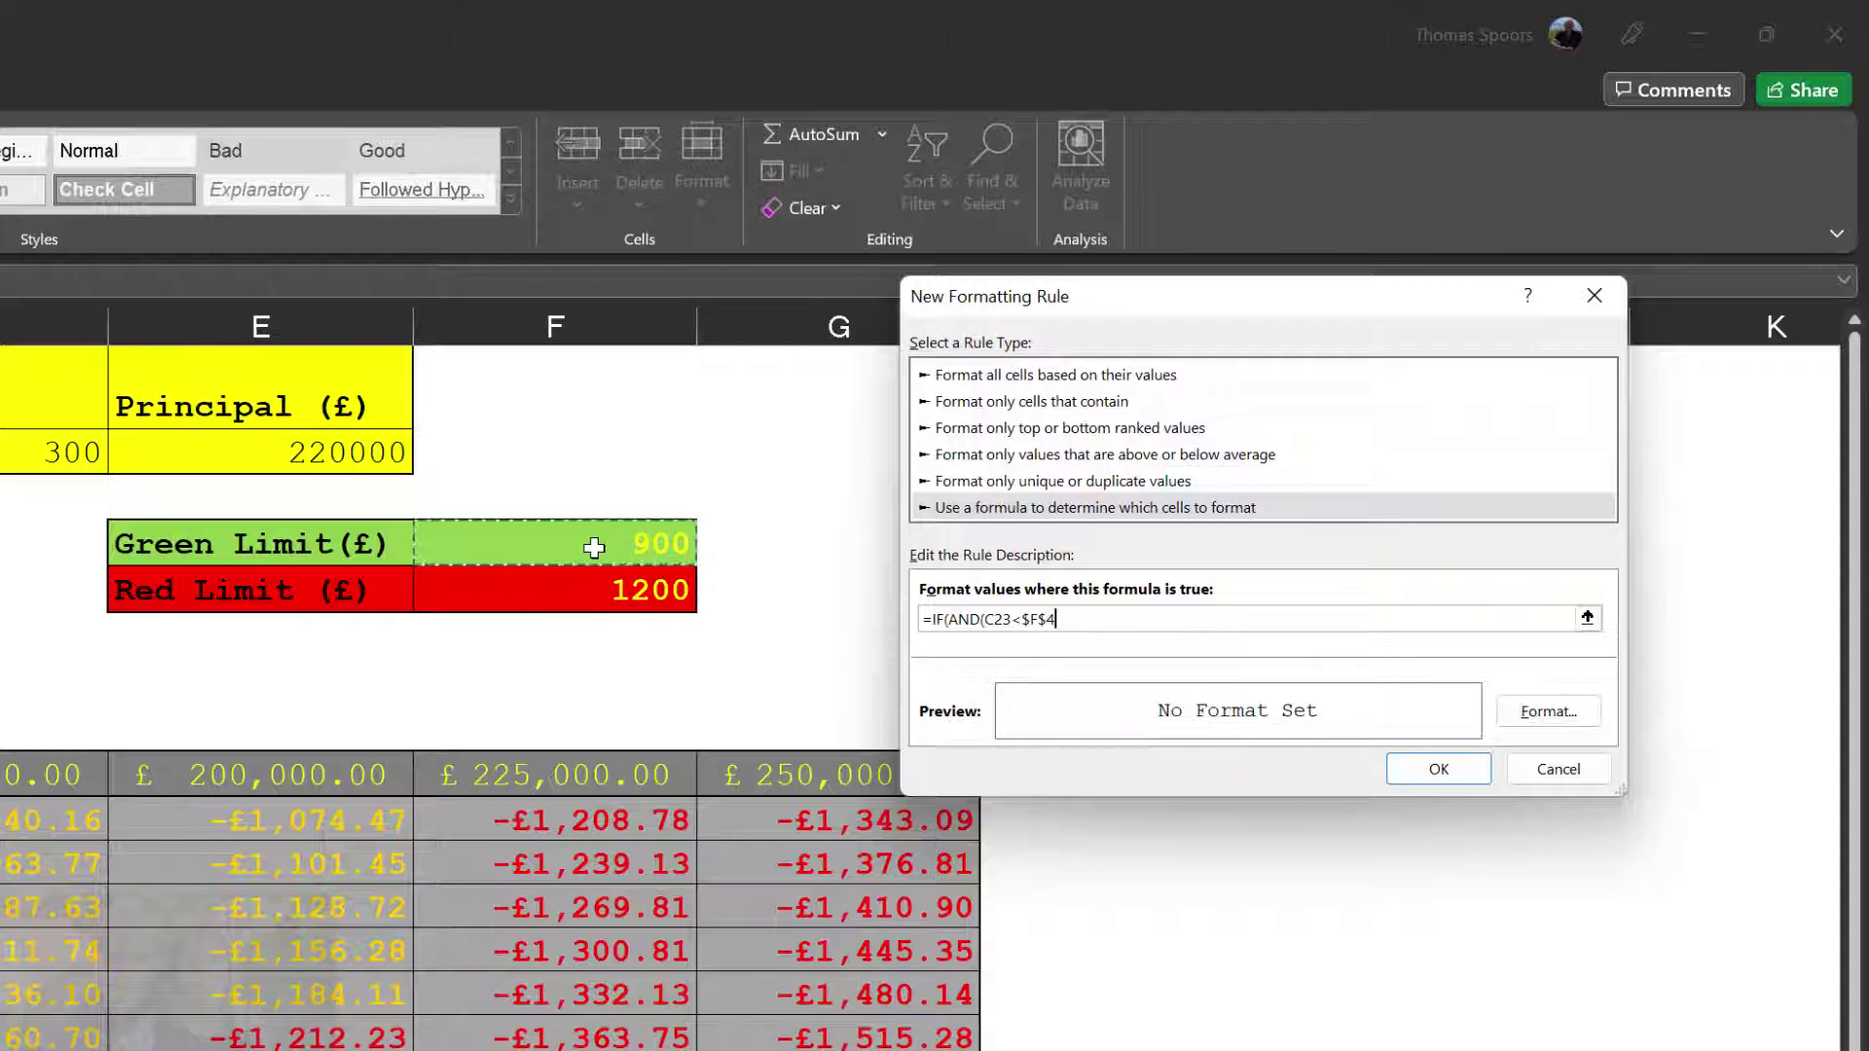
{"action": "left_click", "coordinate": [1020, 620]}
{"action": "type", "text": "="}
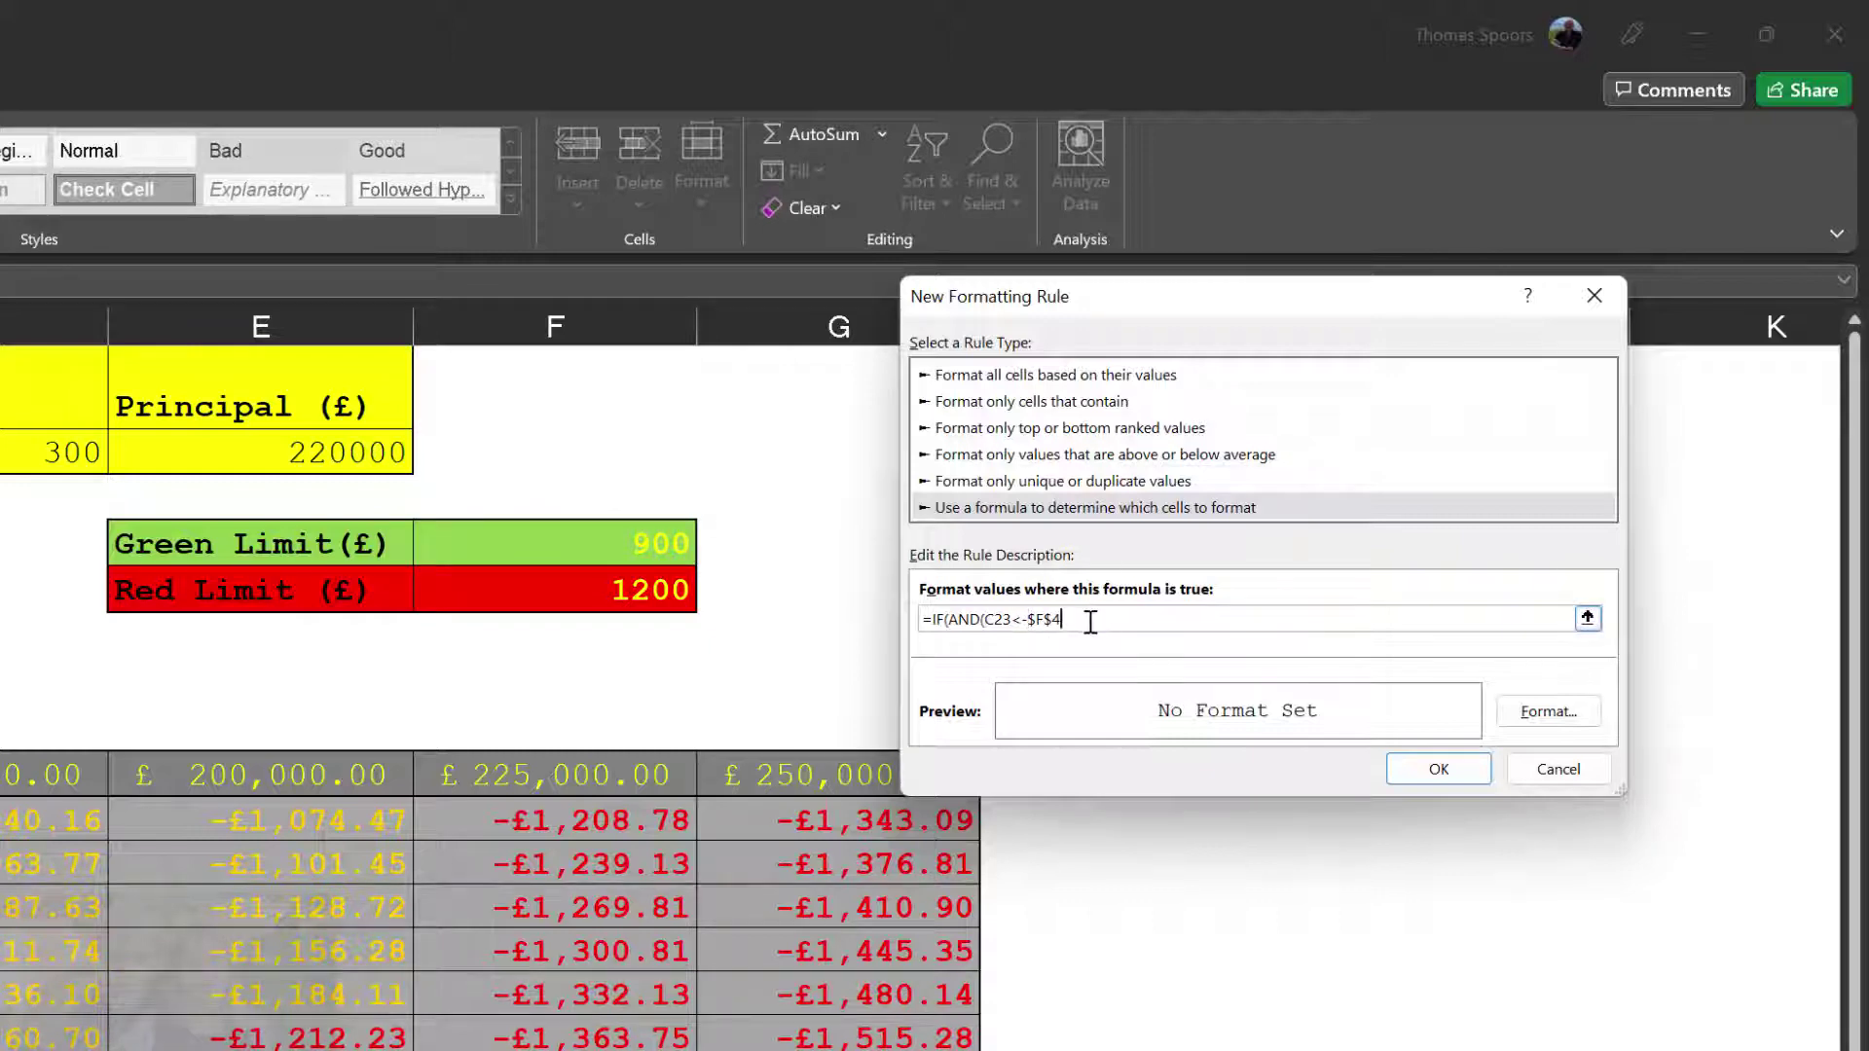
{"action": "left_click", "coordinate": [1080, 627]}
Add the second condition C23>-$F$5 and finish the formula with ),TRUE,FALSE).
{"action": "type", "text": ",C23"}
{"action": "type", "text": ">-"}
{"action": "left_click", "coordinate": [595, 595]}
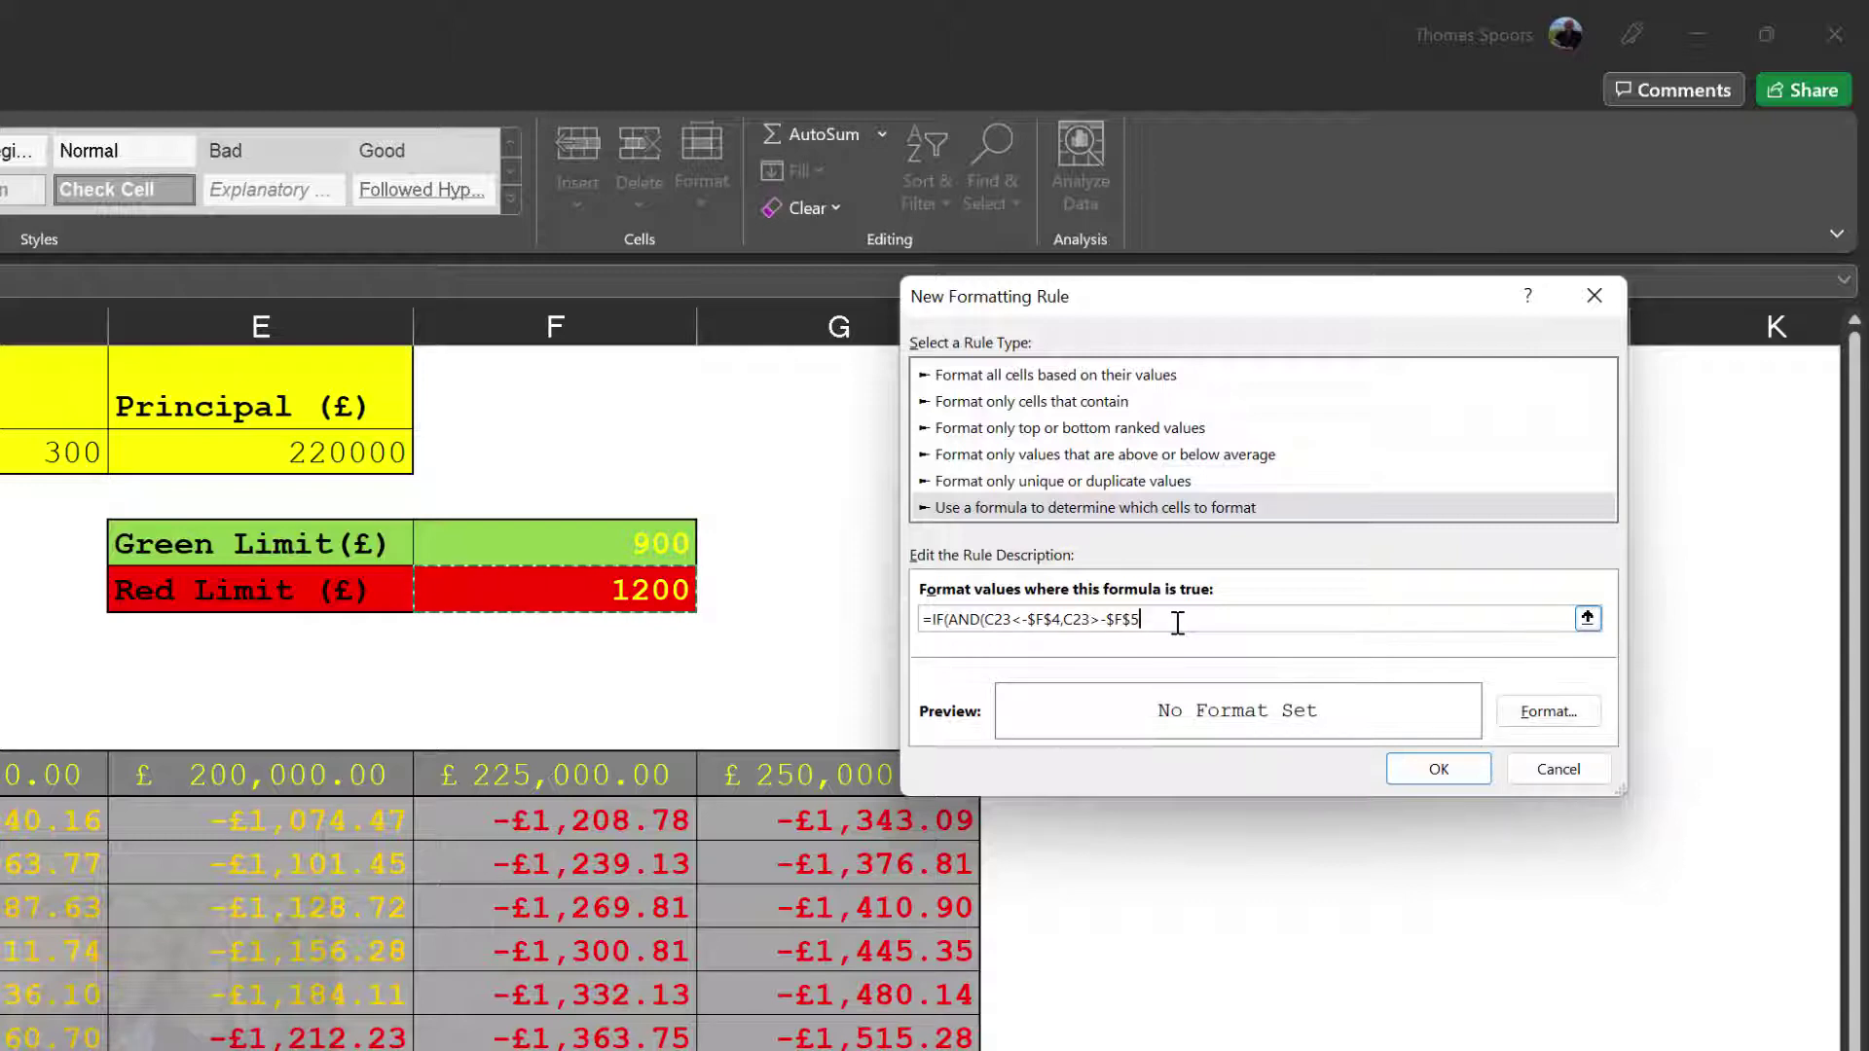
{"action": "type", "text": ")"}
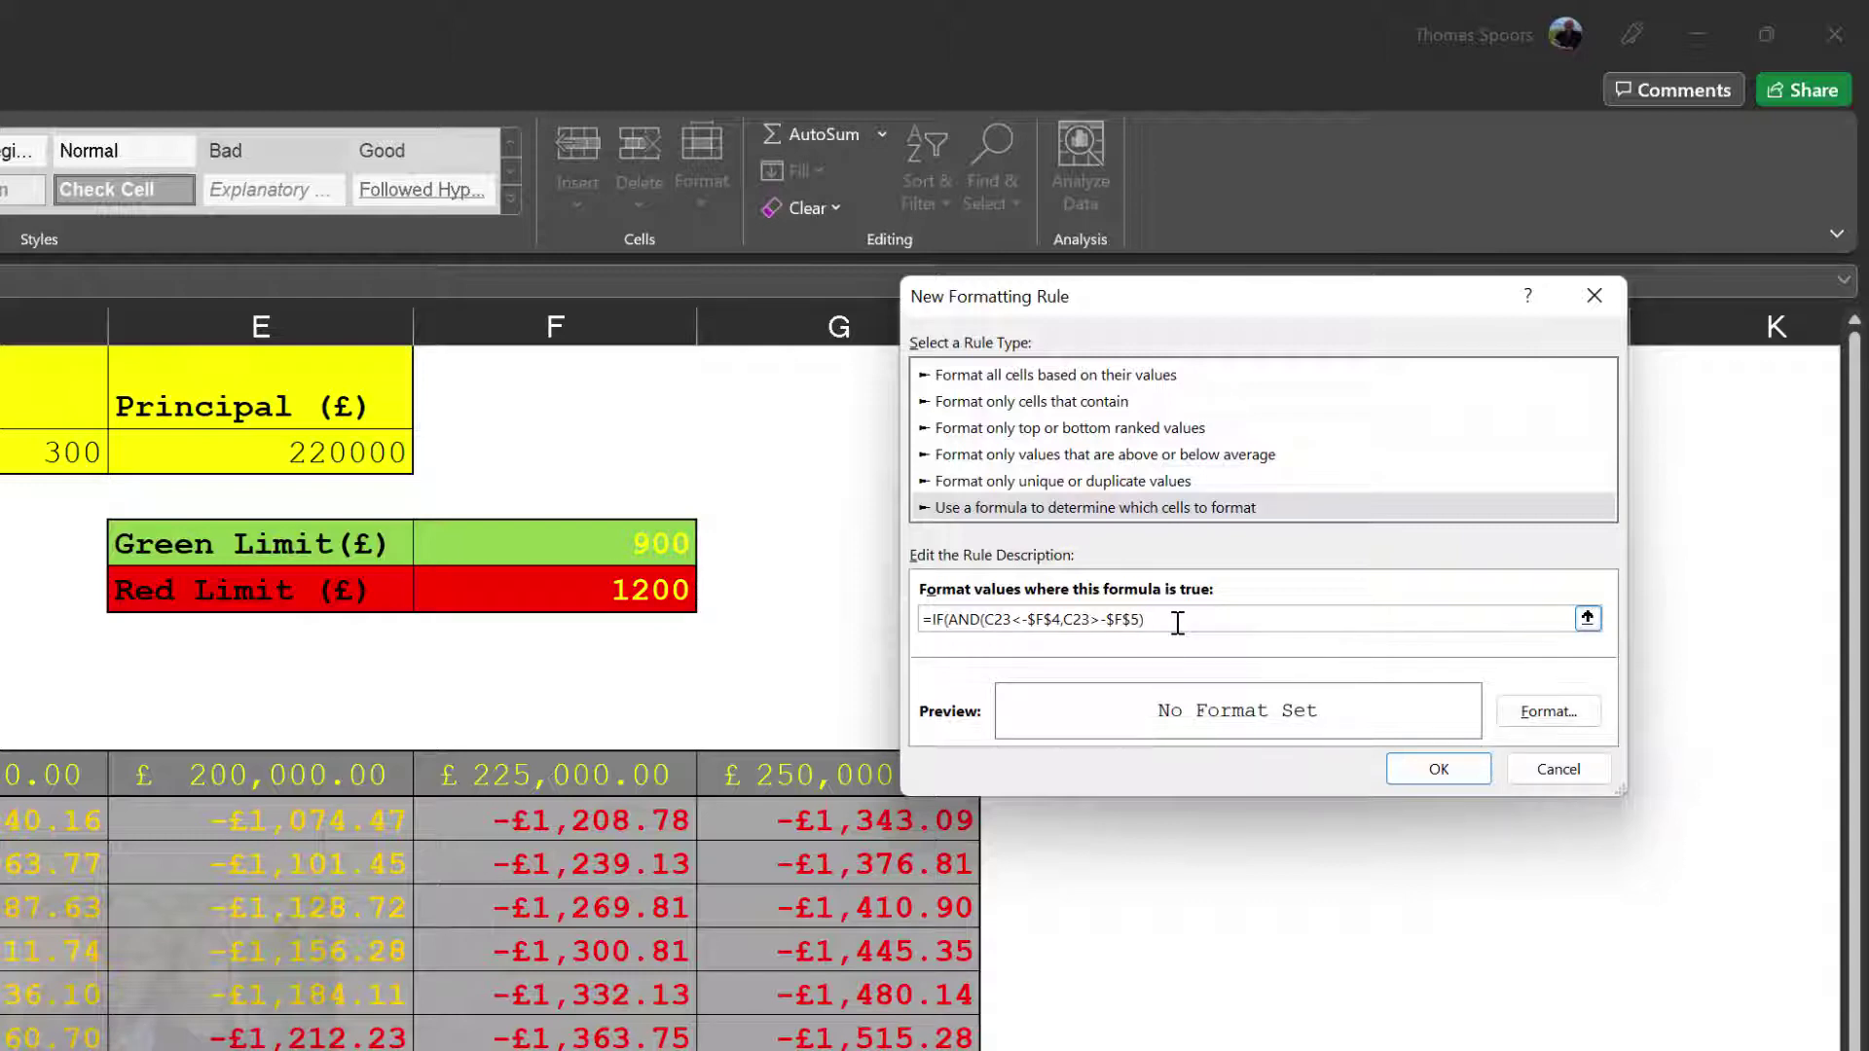
{"action": "type", "text": ",TRUE,FALSE)"}
Give the =IF(AND(C23<-$F$4,C23>-$F$5),TRUE,FALSE) rule a gold, bold font and add it to C23's rules.
{"action": "left_click", "coordinate": [1548, 714]}
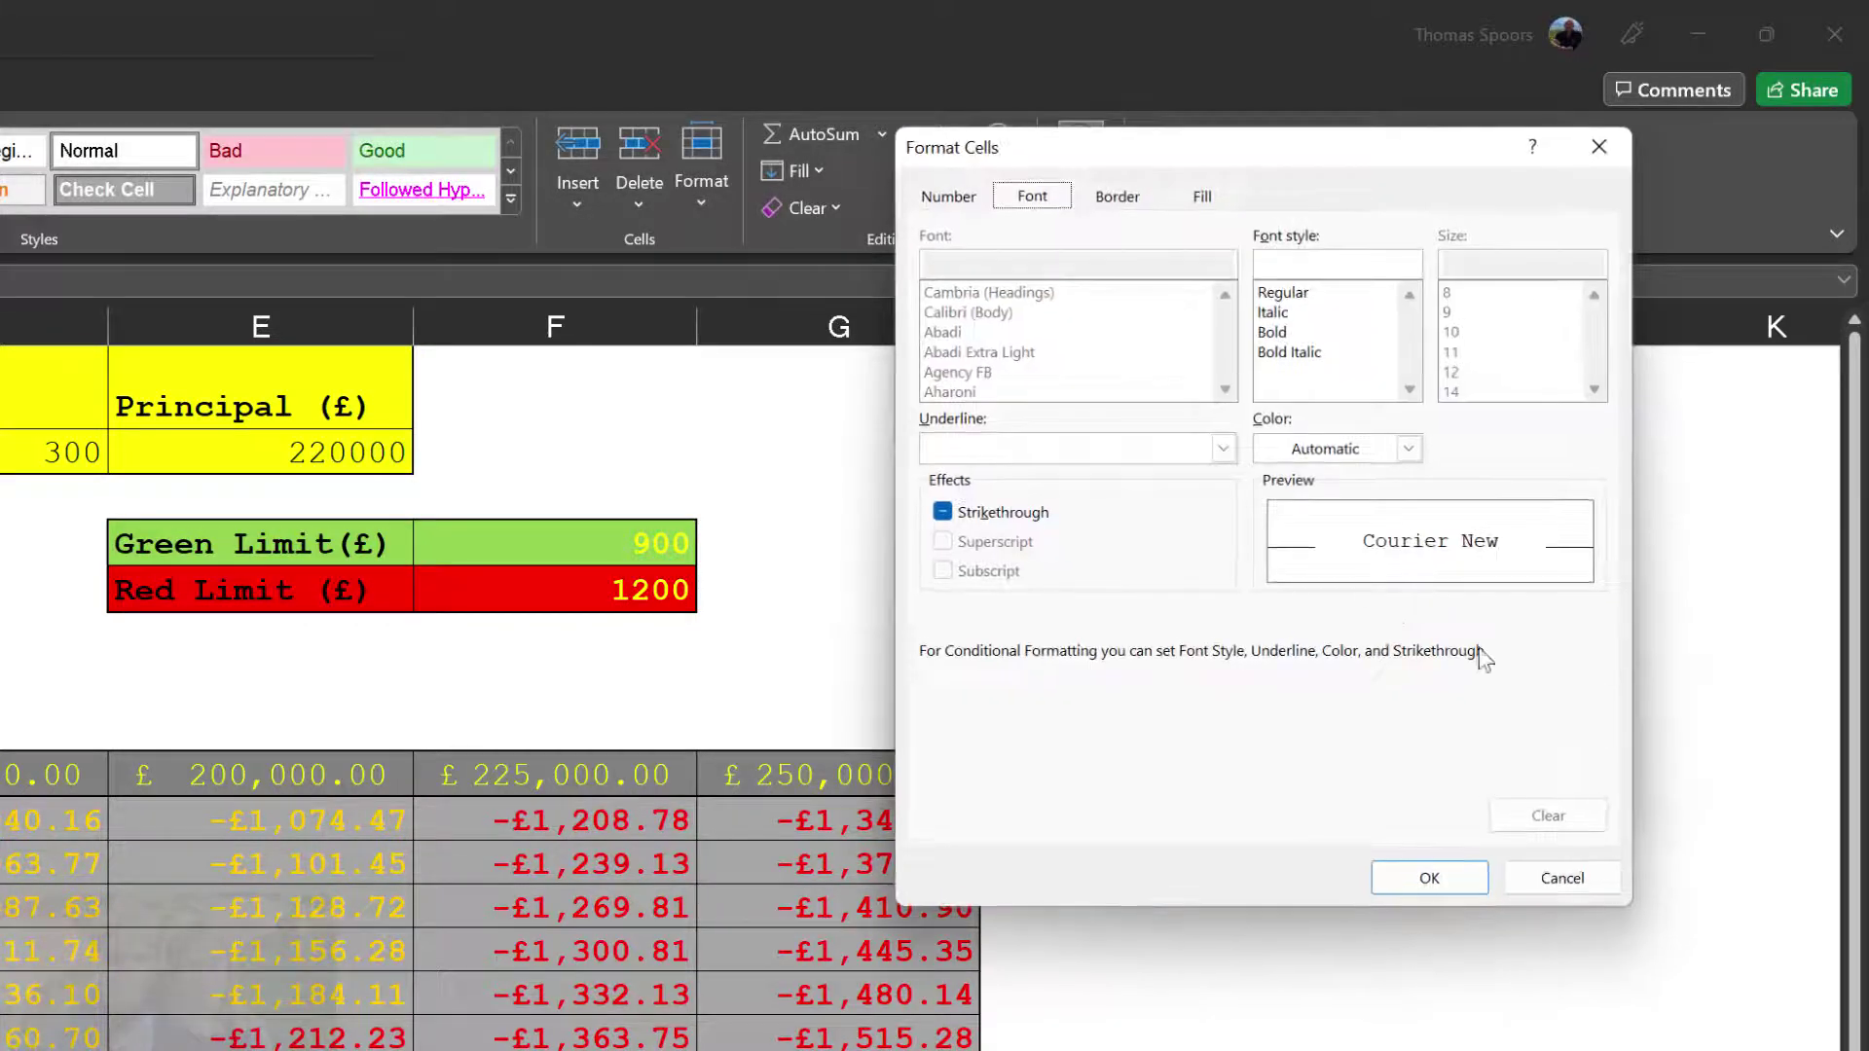
{"action": "left_click", "coordinate": [1409, 451]}
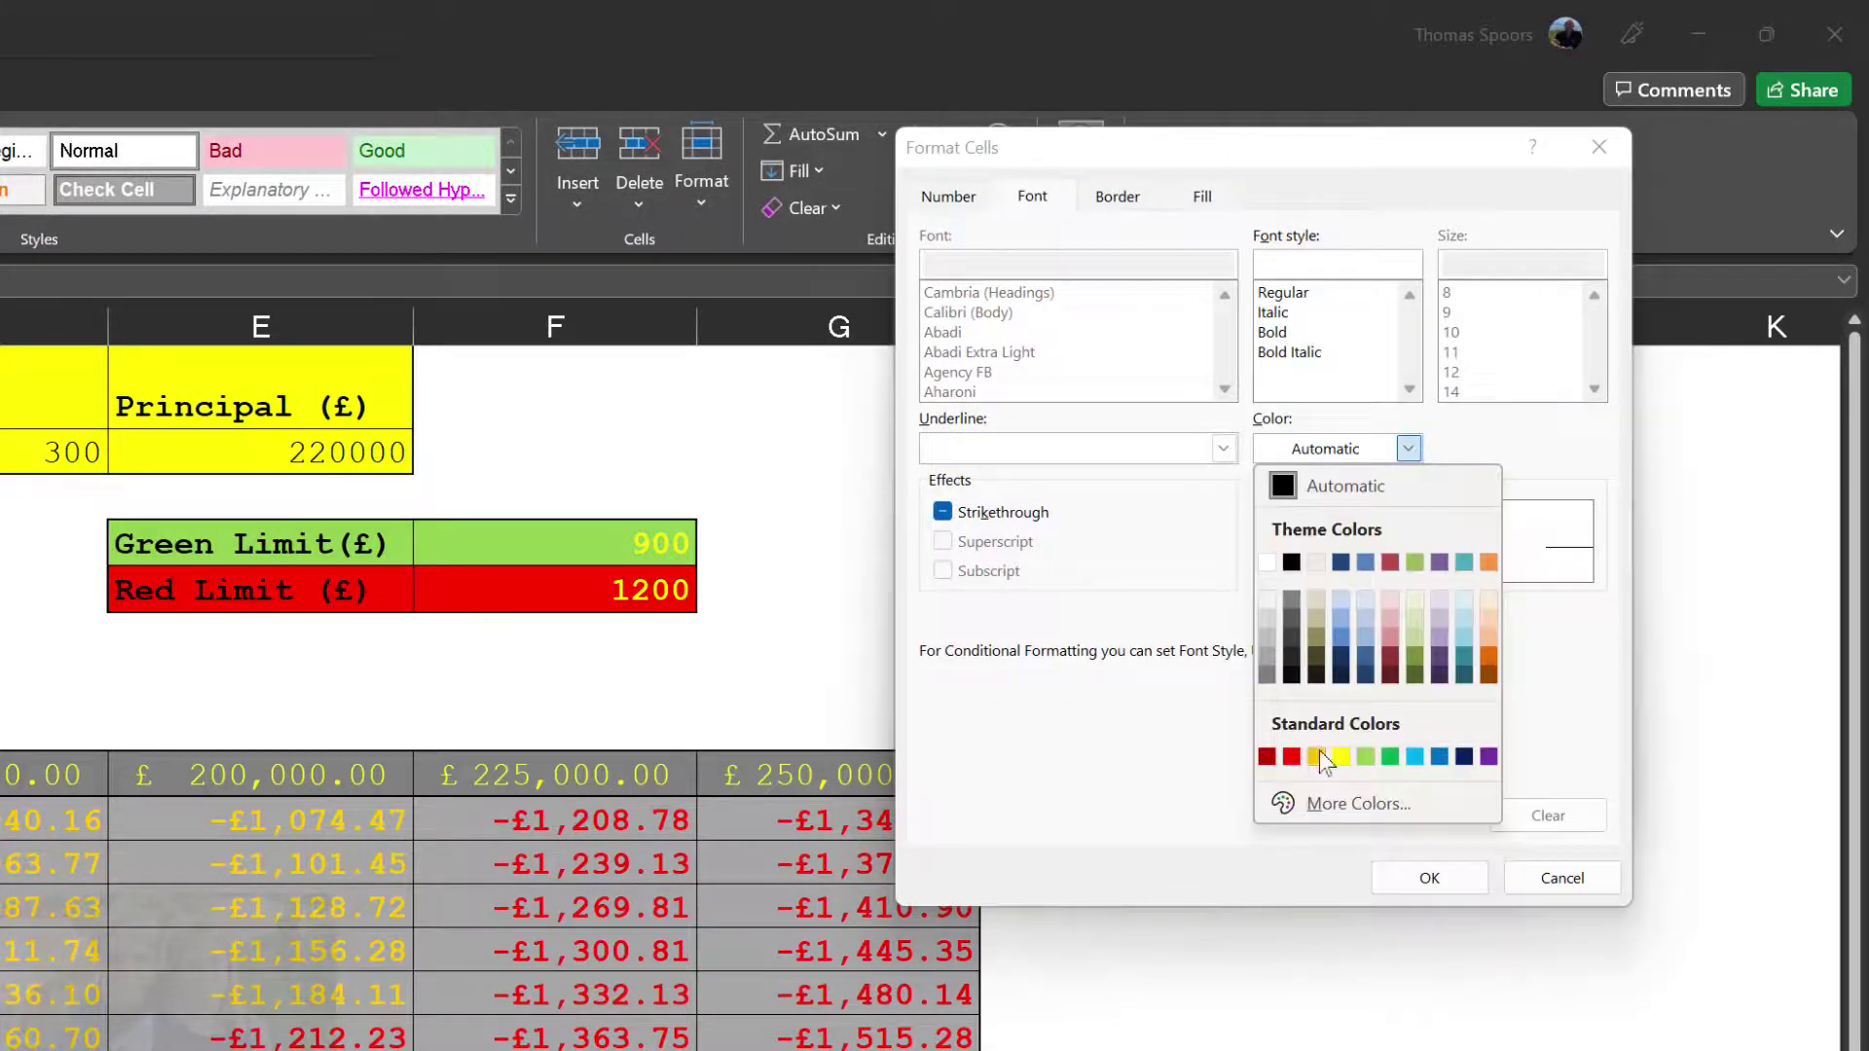
{"action": "left_click", "coordinate": [1320, 757]}
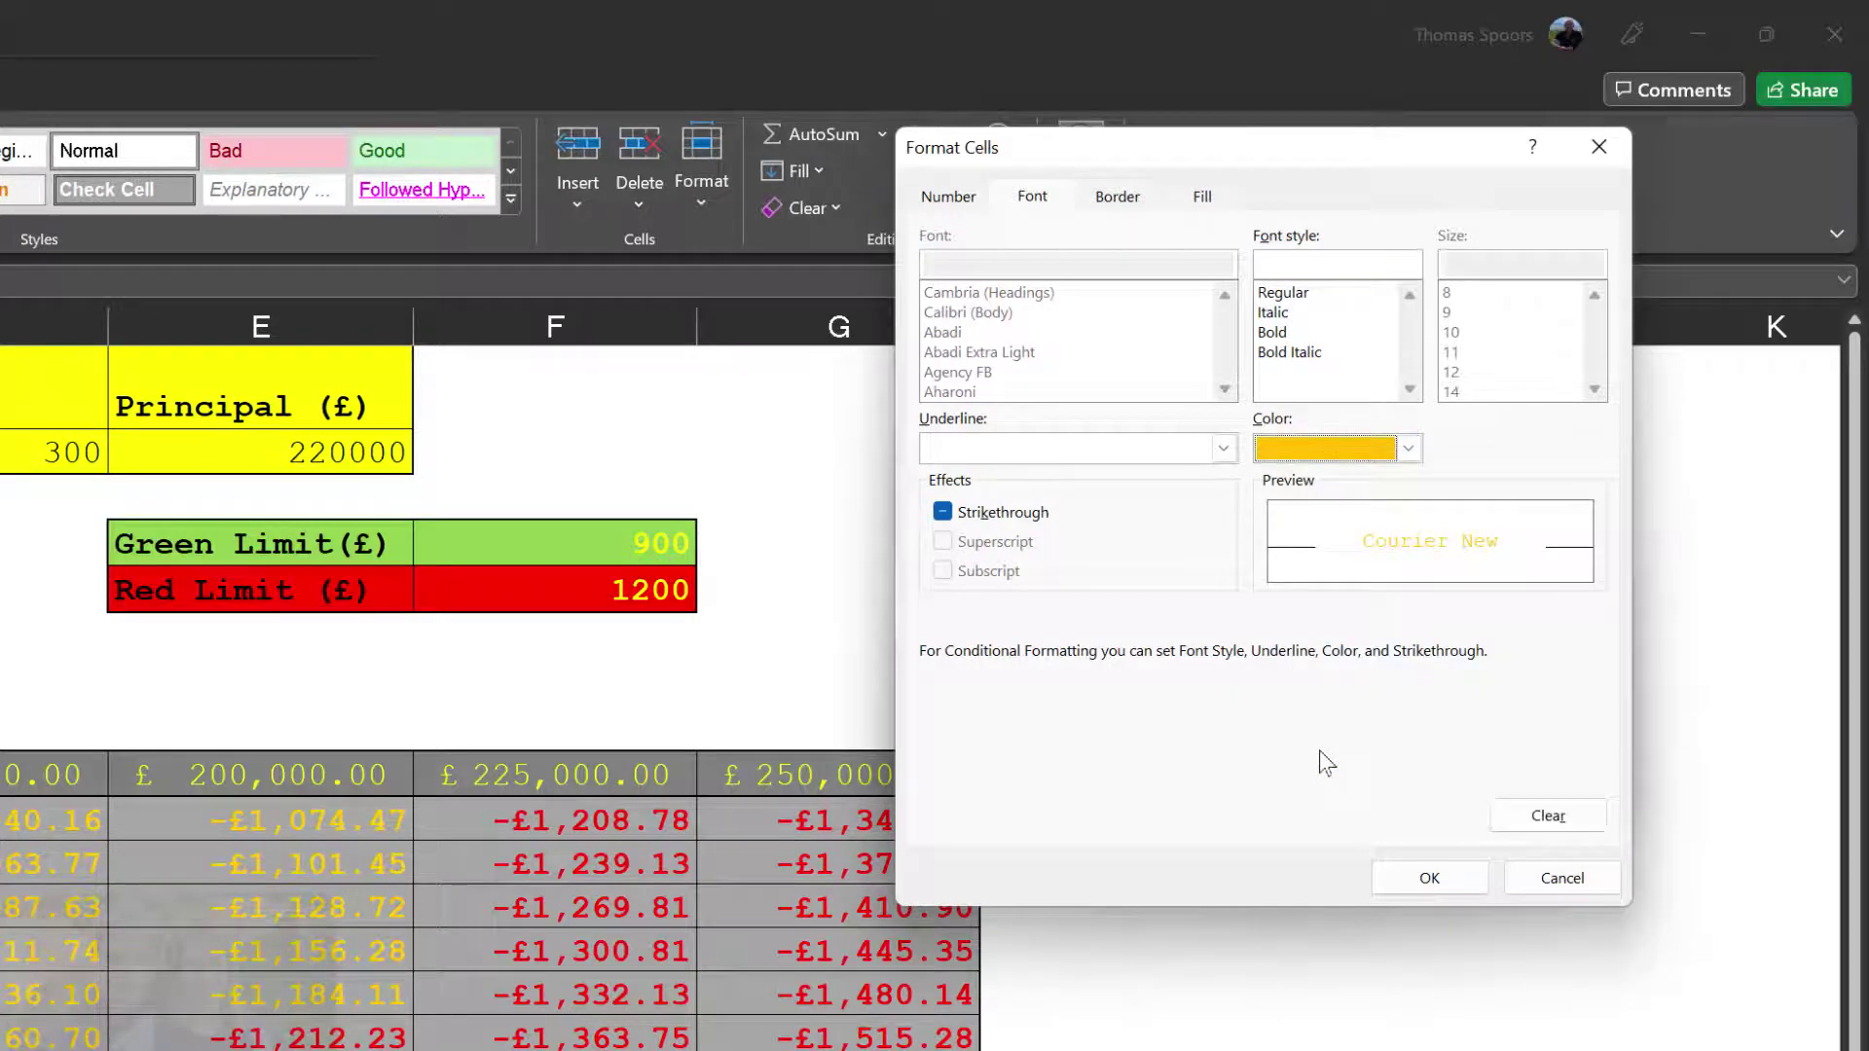
{"action": "left_click", "coordinate": [1275, 334]}
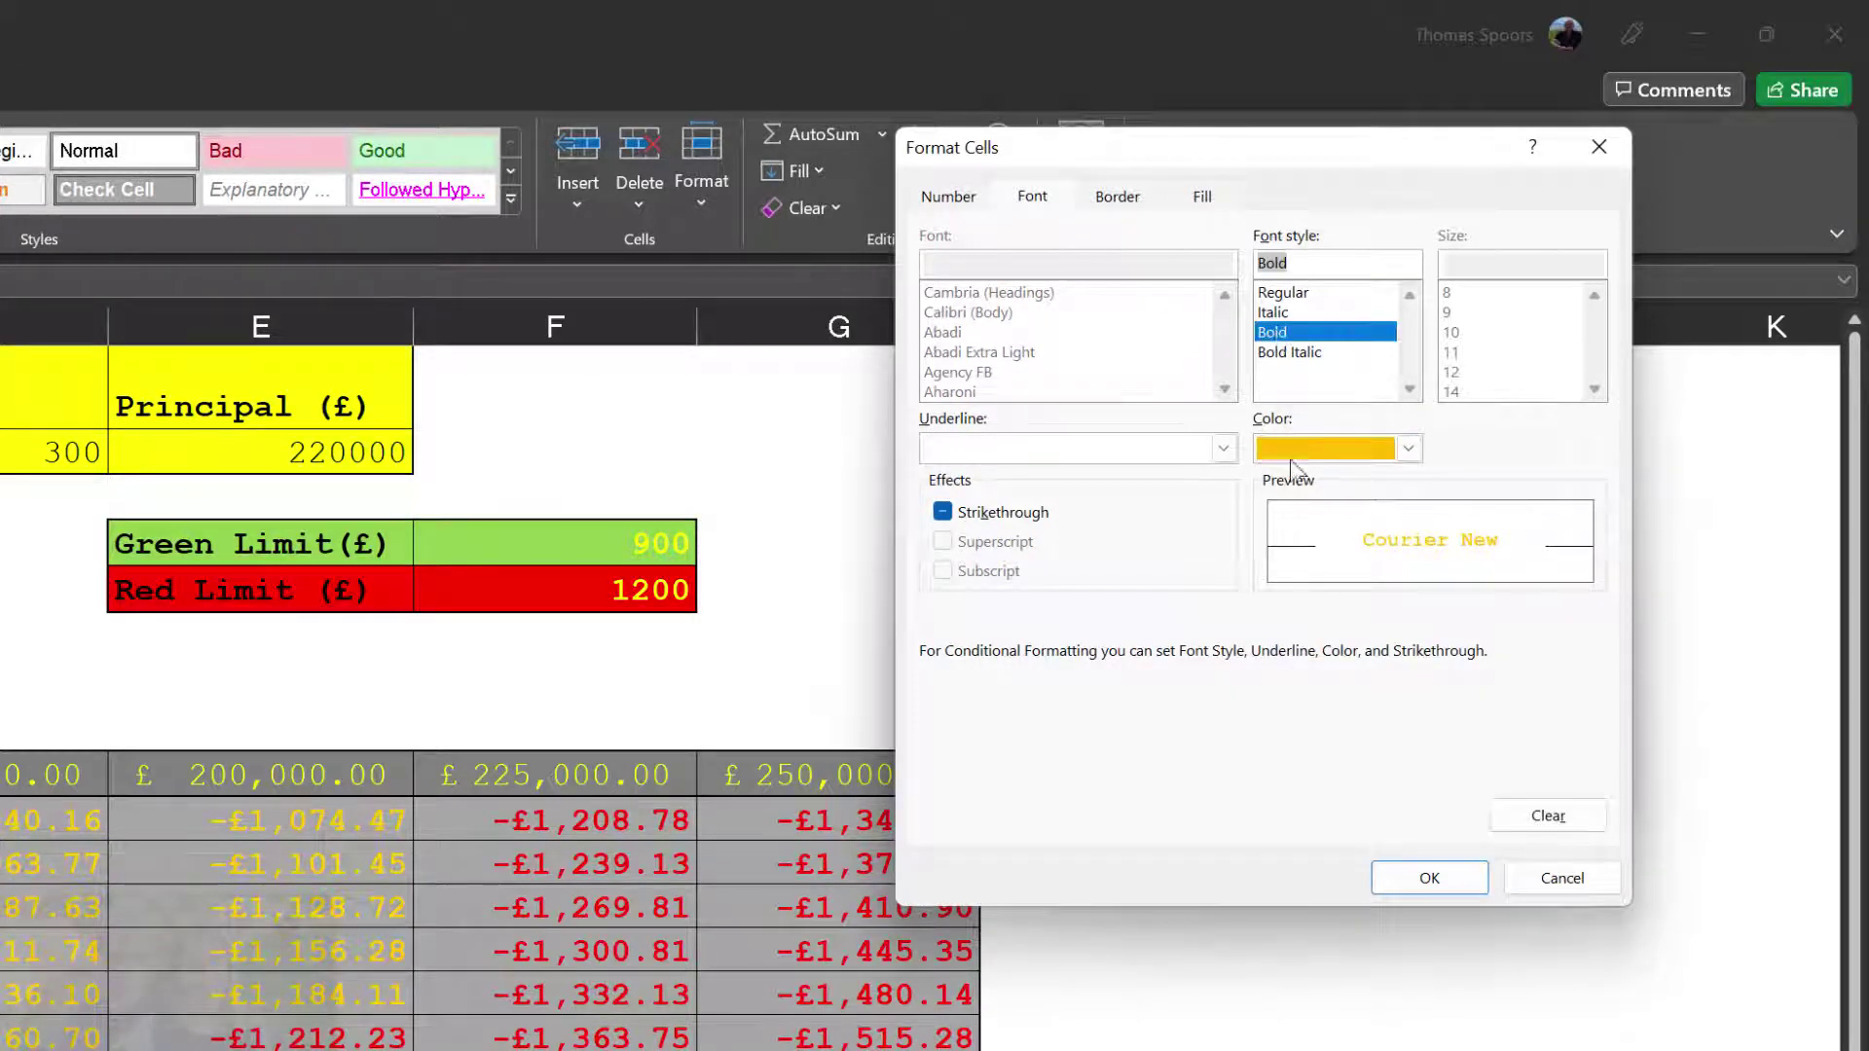
{"action": "left_click", "coordinate": [1424, 878]}
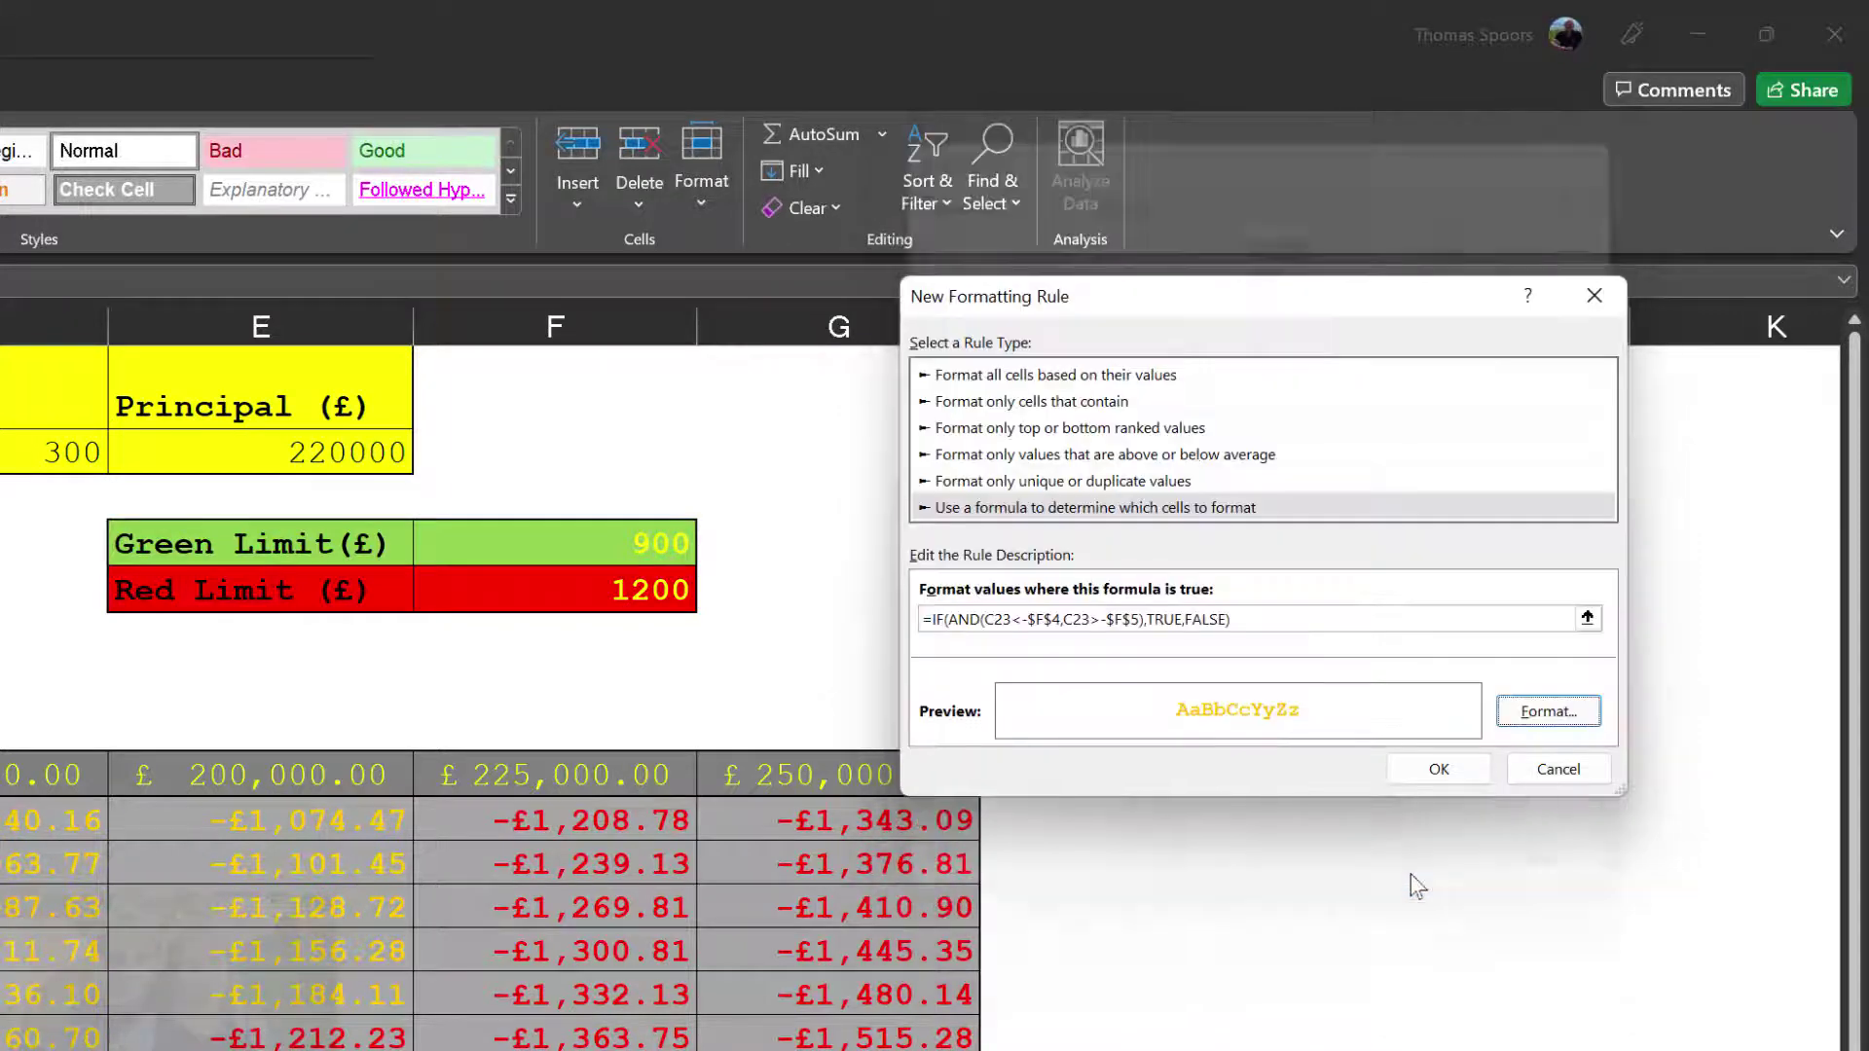
{"action": "left_click", "coordinate": [1417, 775]}
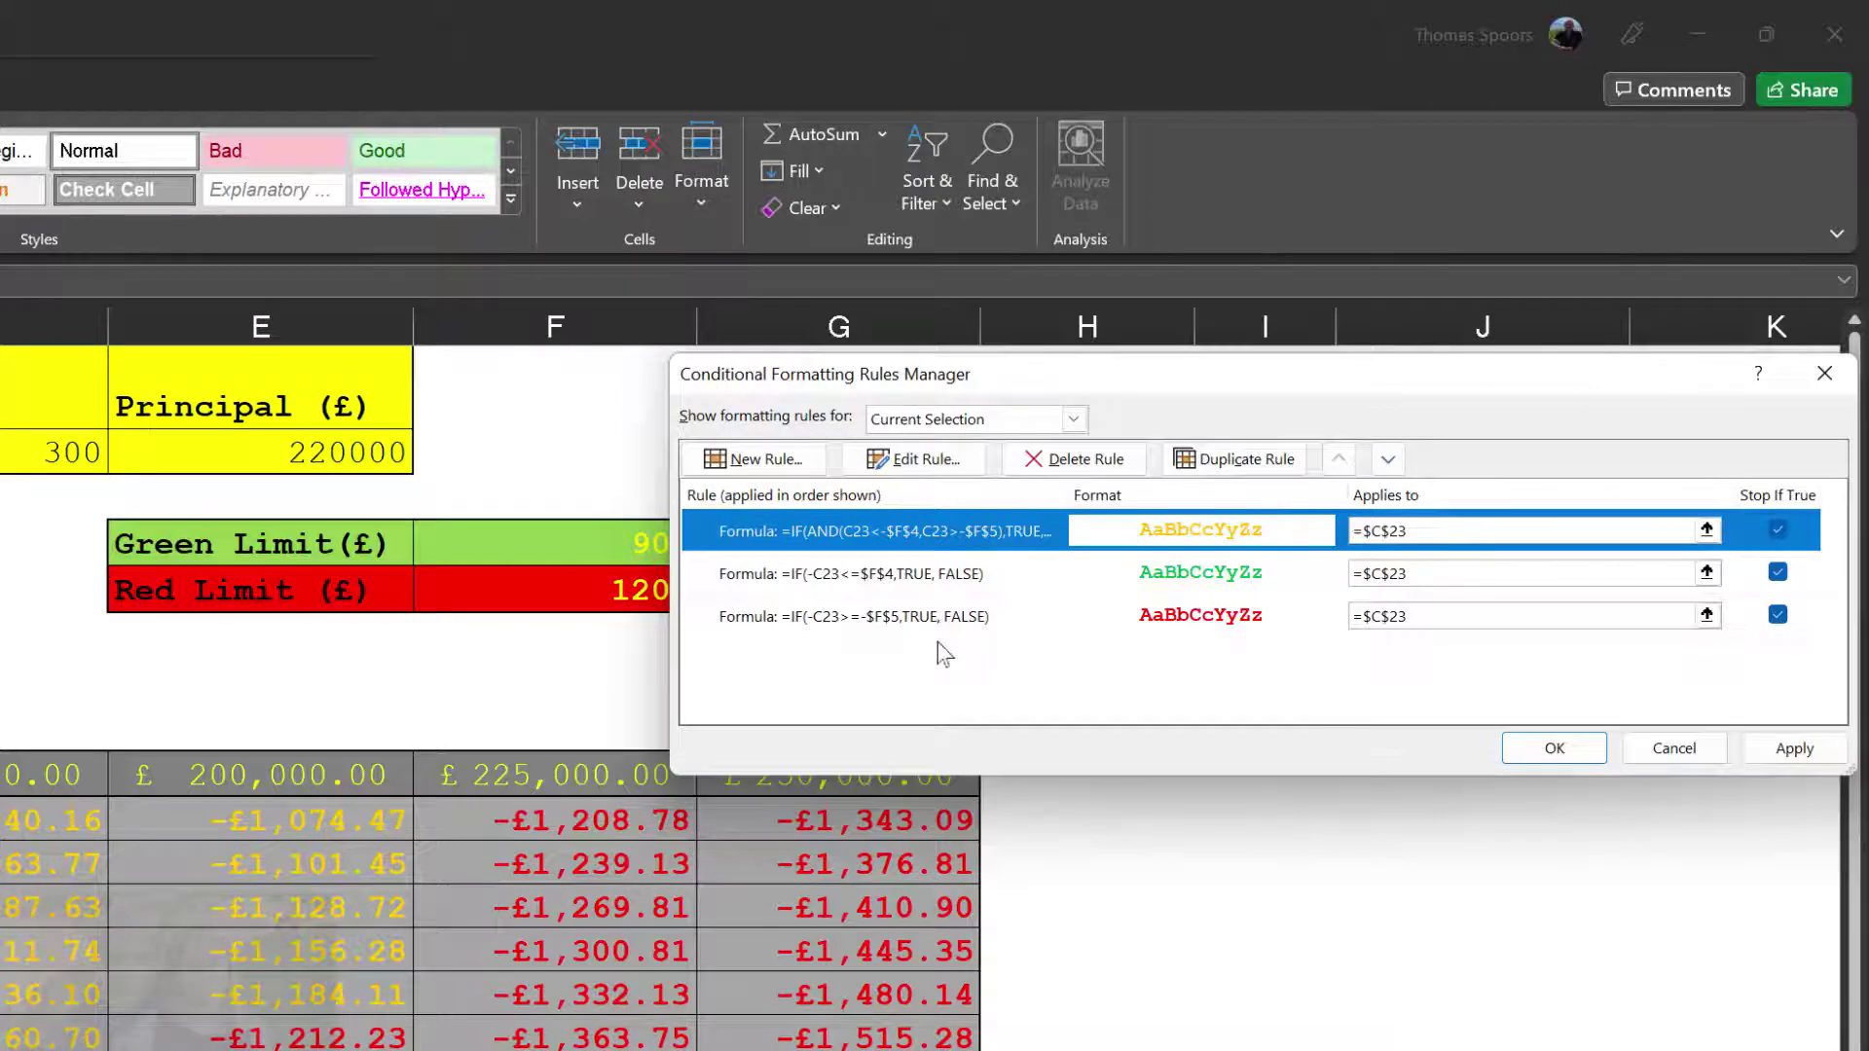
Move the green-limit rule to the top of C23's three rules and apply them.
{"action": "left_click", "coordinate": [1040, 578]}
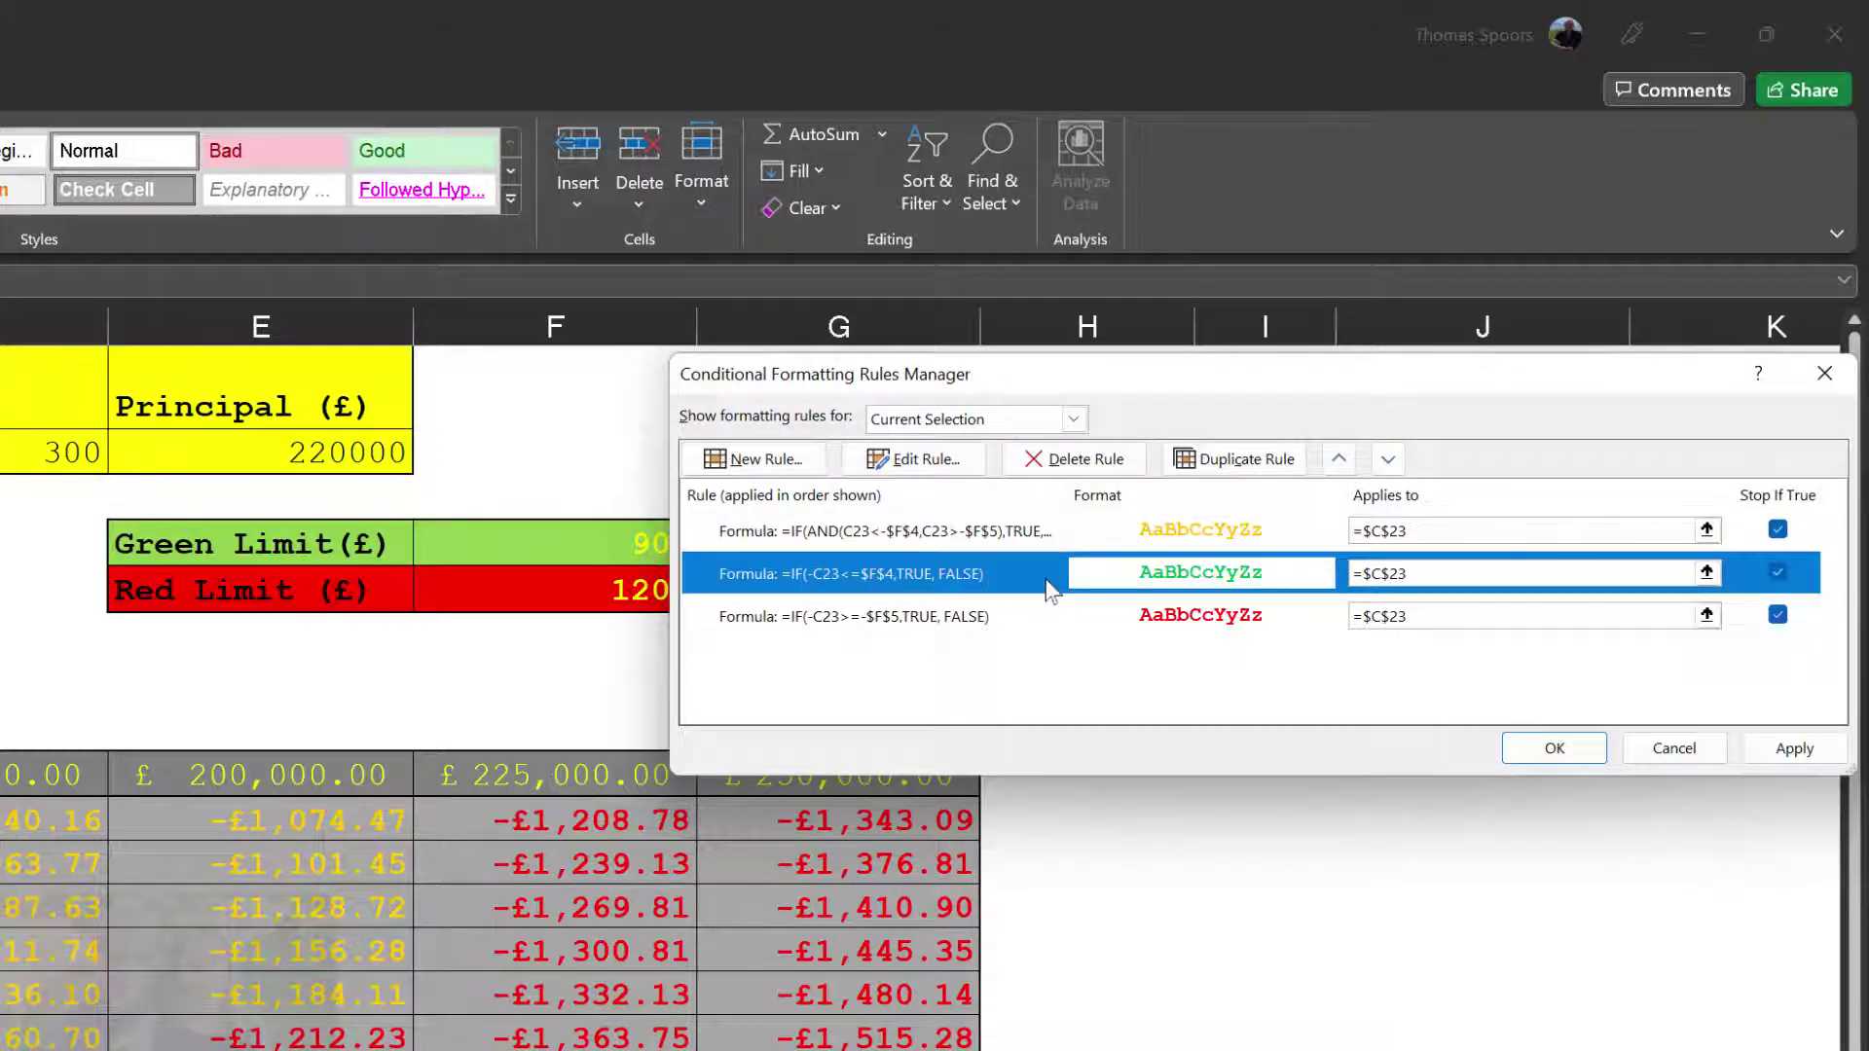
{"action": "left_click", "coordinate": [1339, 461]}
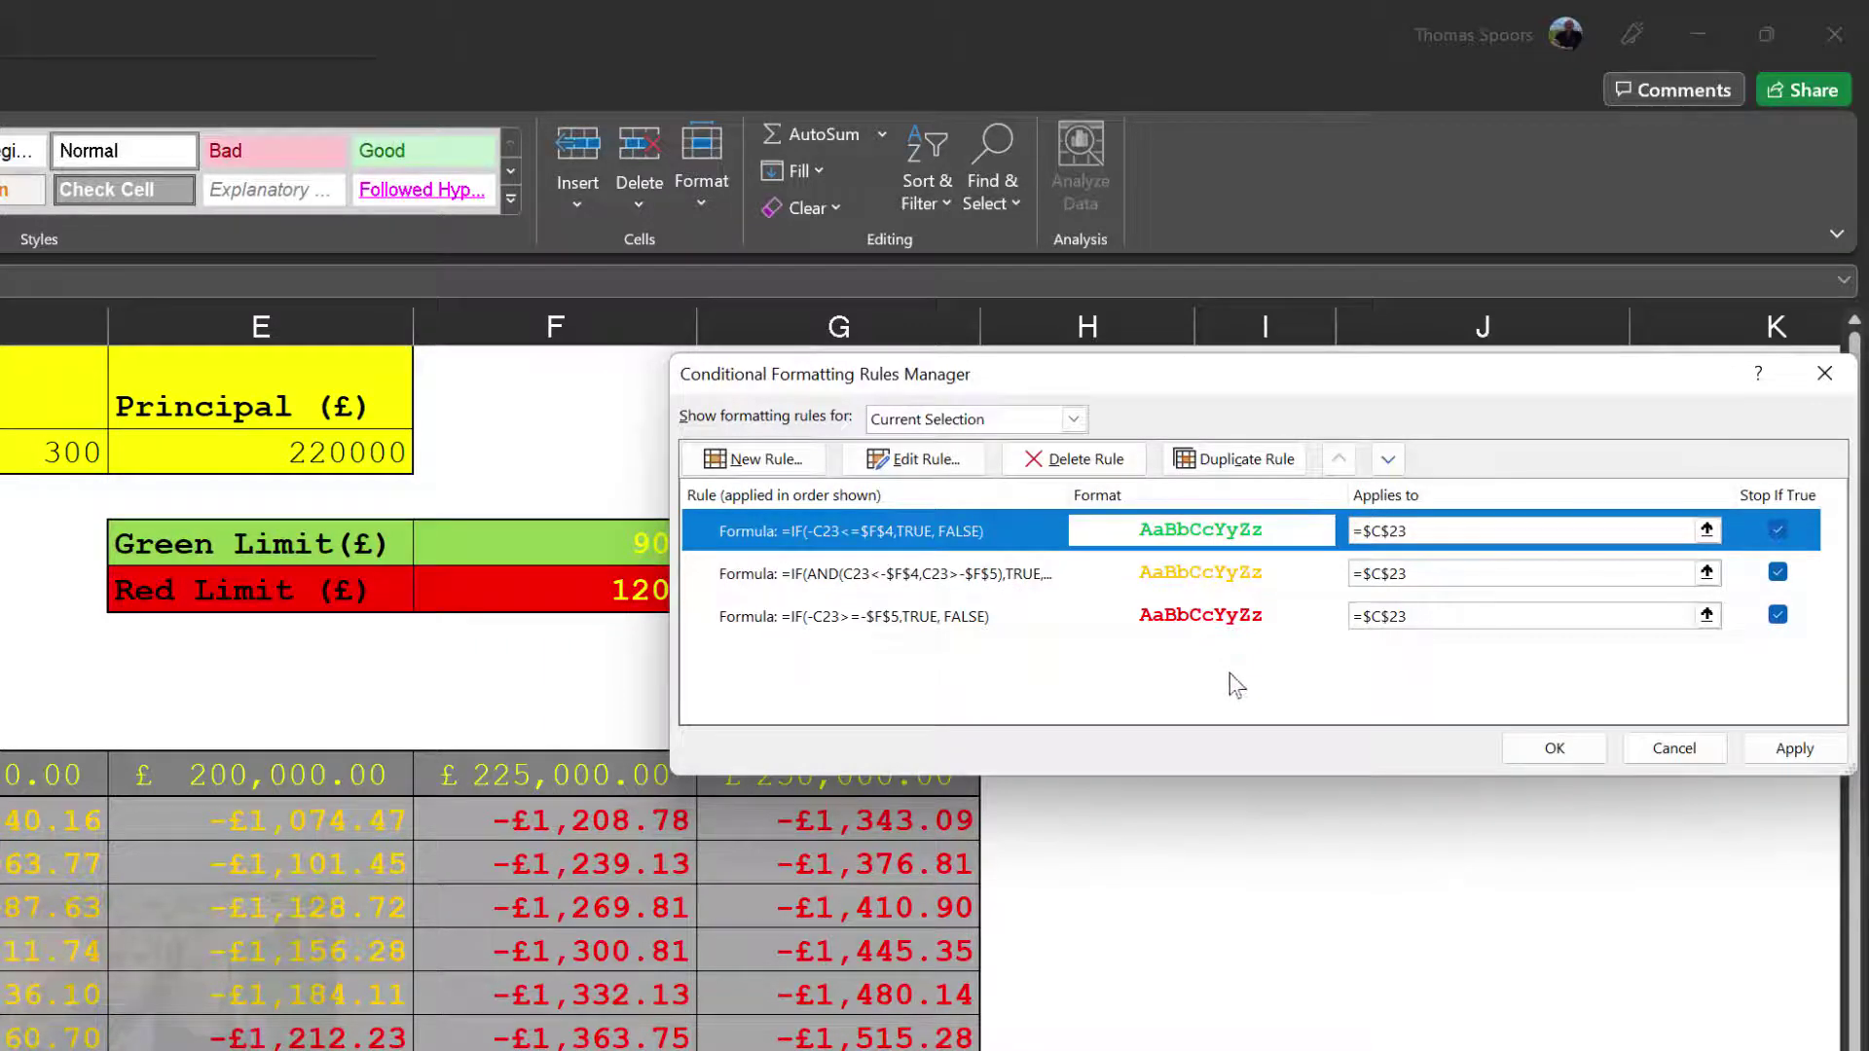
{"action": "left_click", "coordinate": [1539, 748]}
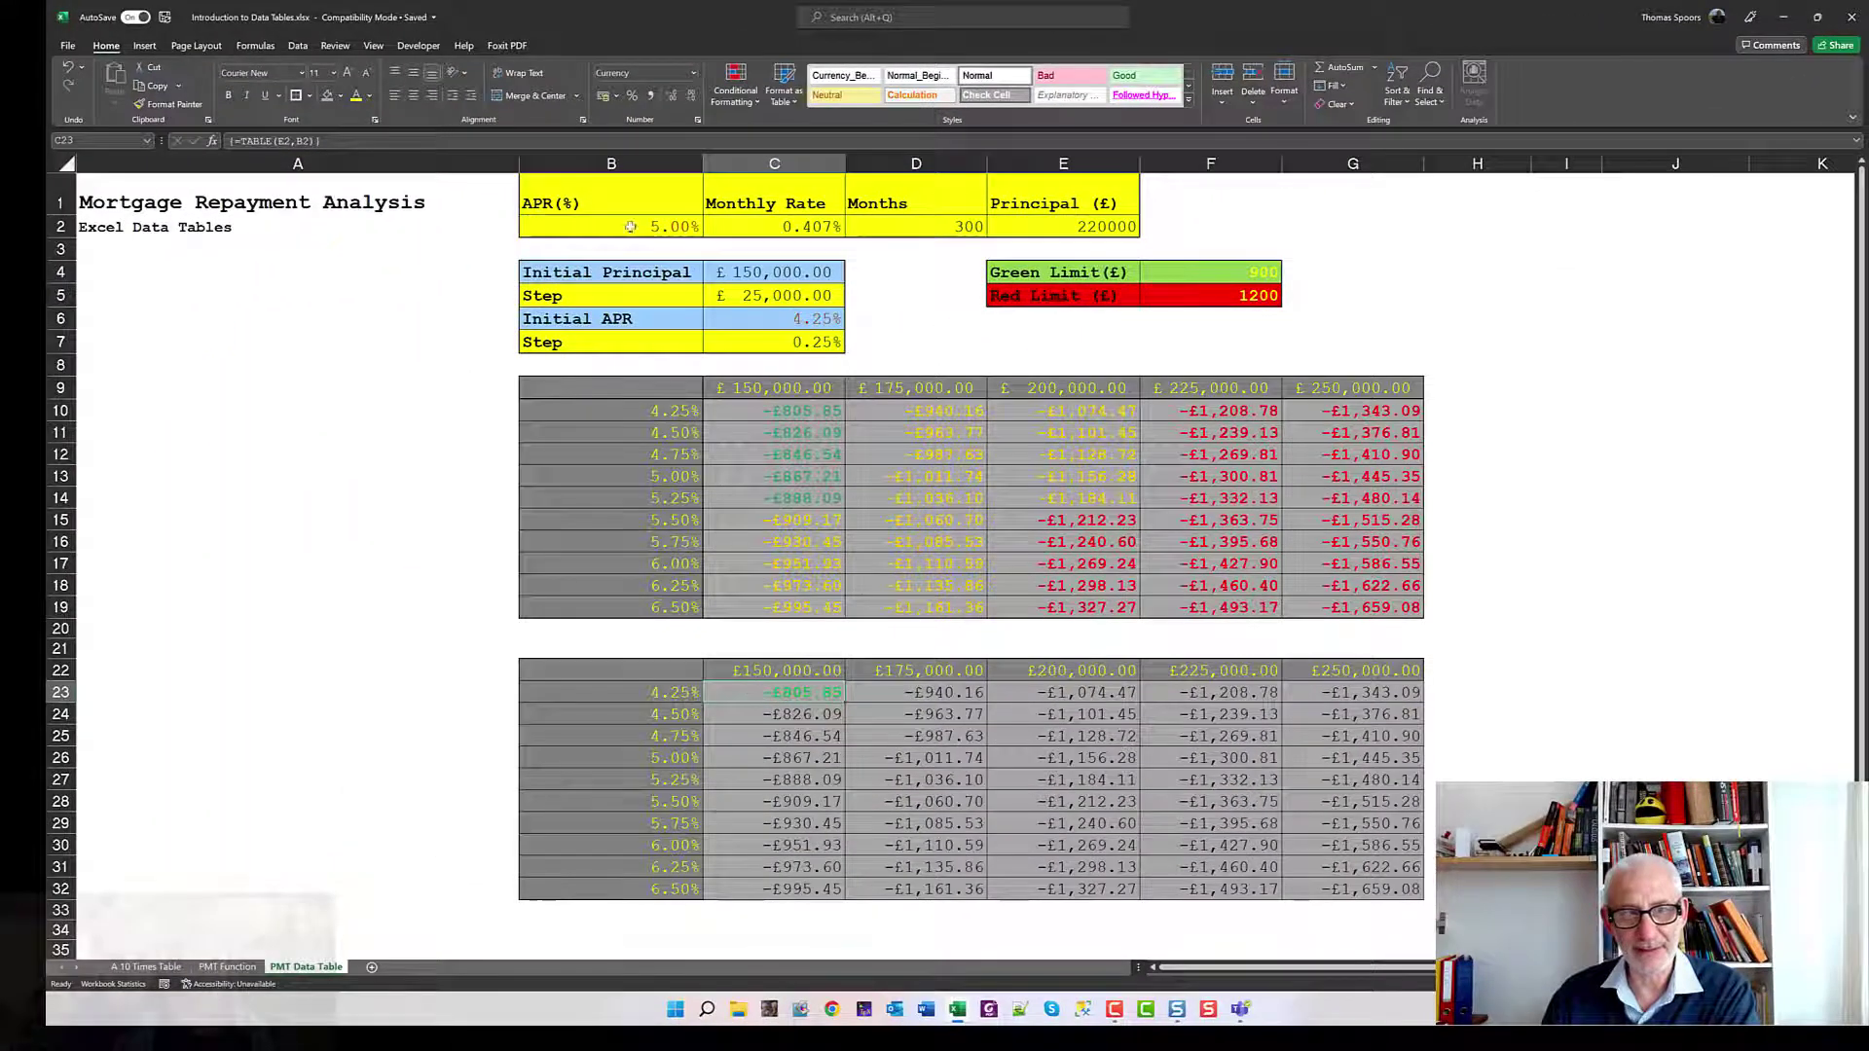
Use Format Painter to copy C23's green, gold and red formatting onto C23:G32.
{"action": "left_click", "coordinate": [167, 104]}
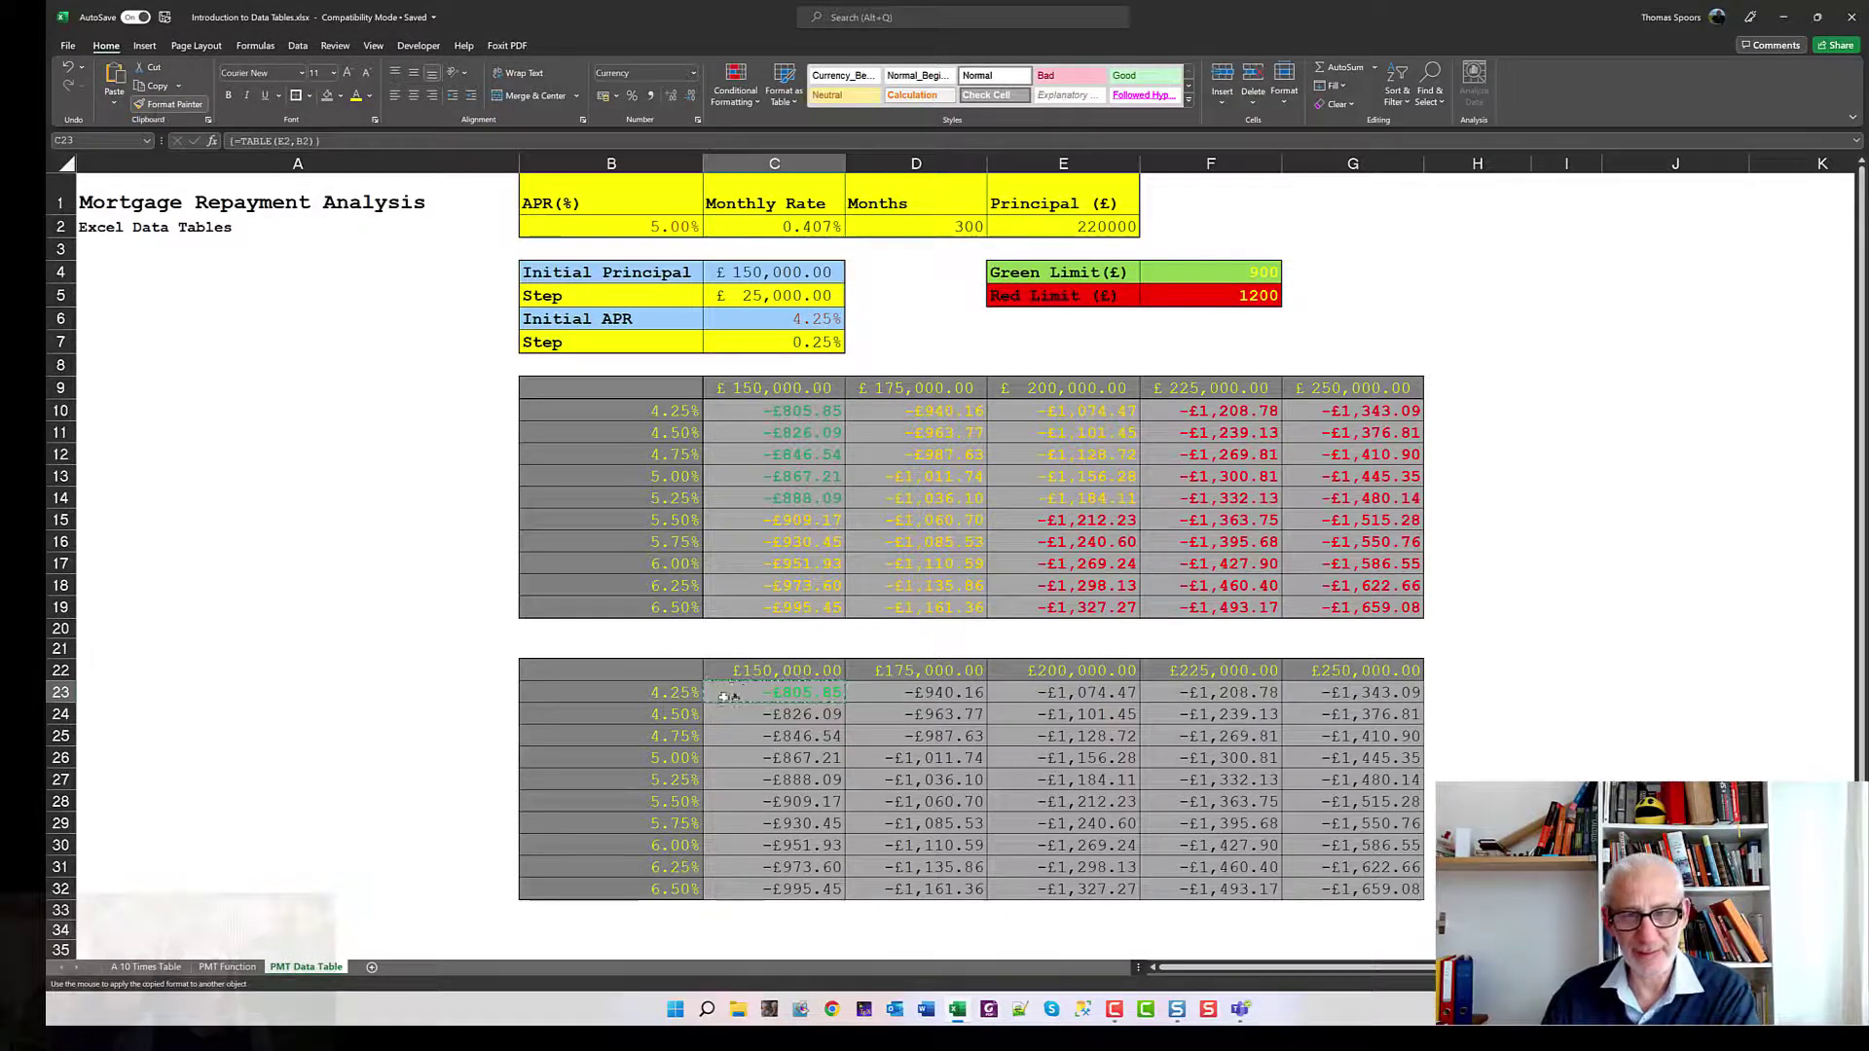
{"action": "mouse_move", "coordinate": [736, 690]}
{"action": "left_mouse_down"}
{"action": "mouse_move", "coordinate": [974, 737]}
{"action": "mouse_move", "coordinate": [1320, 883]}
{"action": "left_mouse_up"}
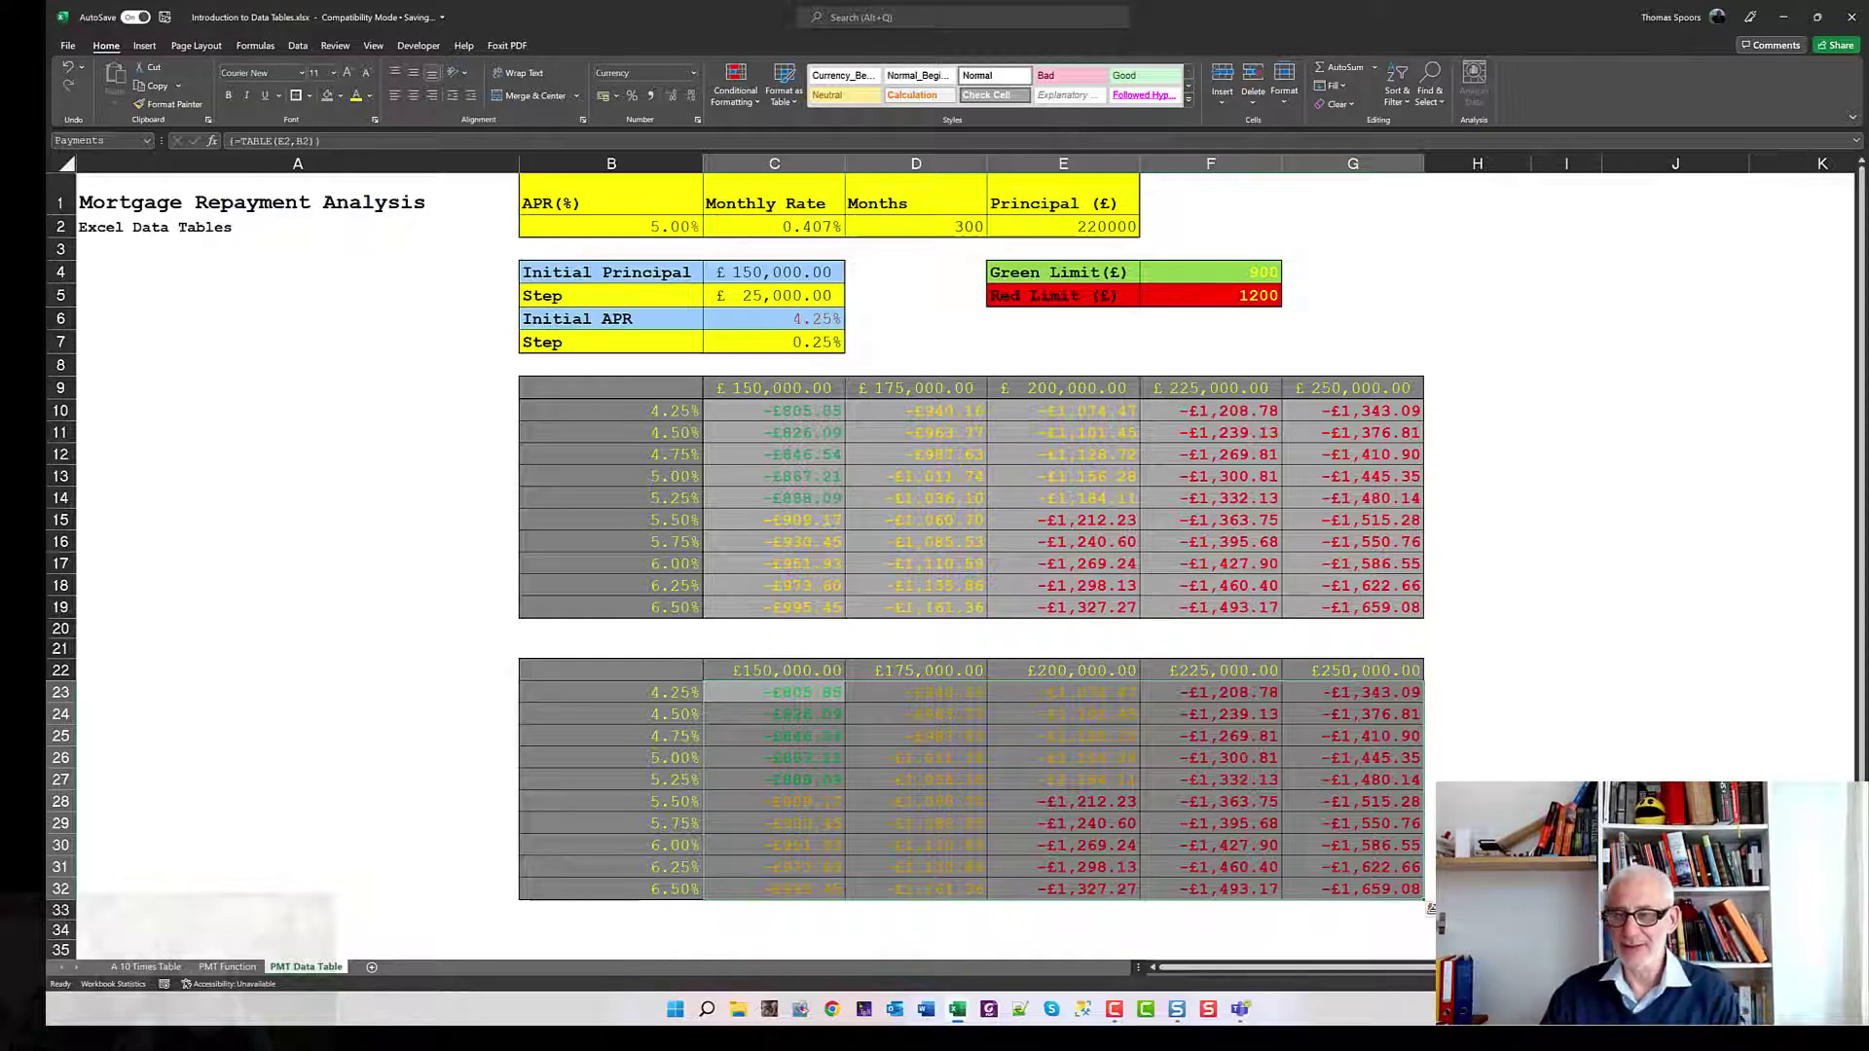
{"action": "left_click", "coordinate": [1675, 867]}
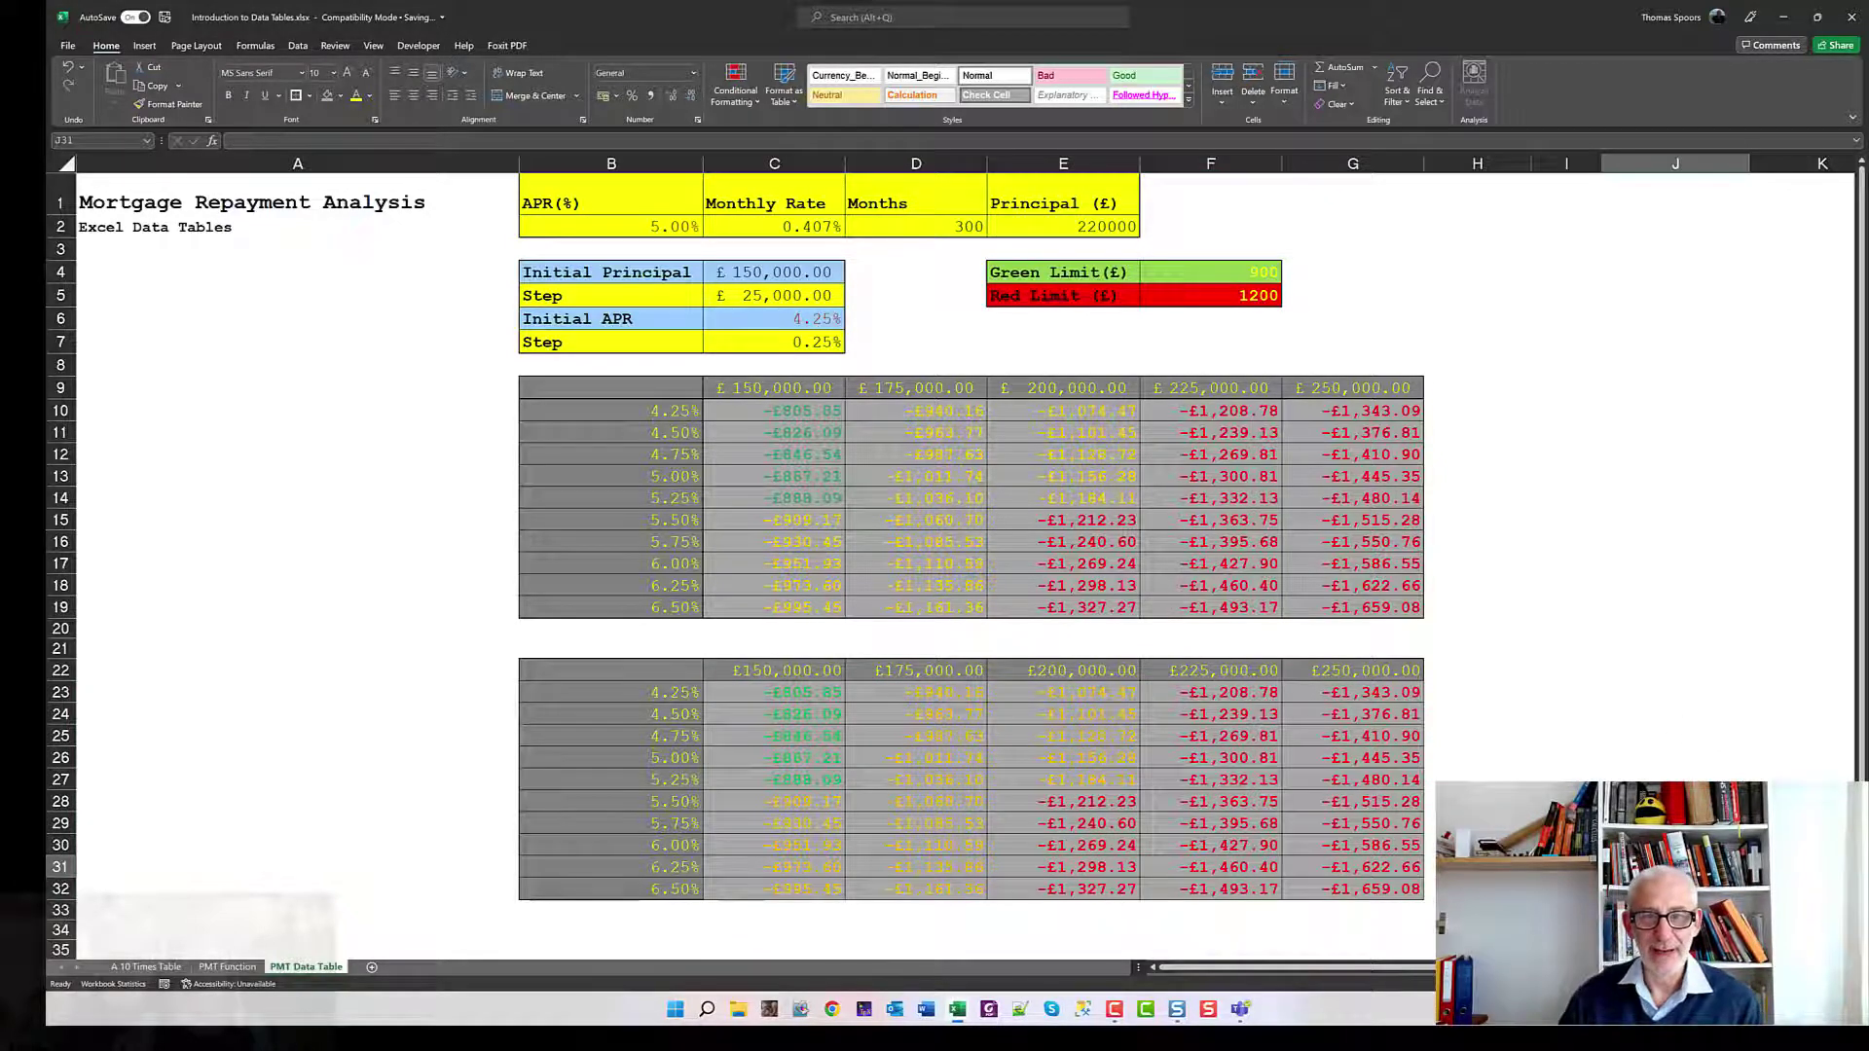